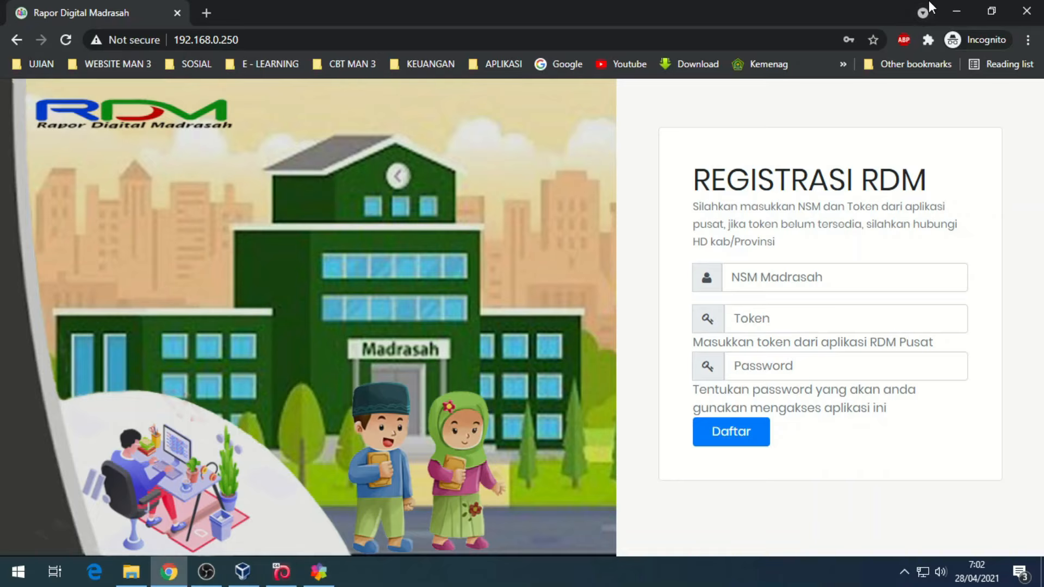
- Register the madrasah with the saved NSM, the token and a replacement password
click(820, 287)
click(819, 321)
click(820, 319)
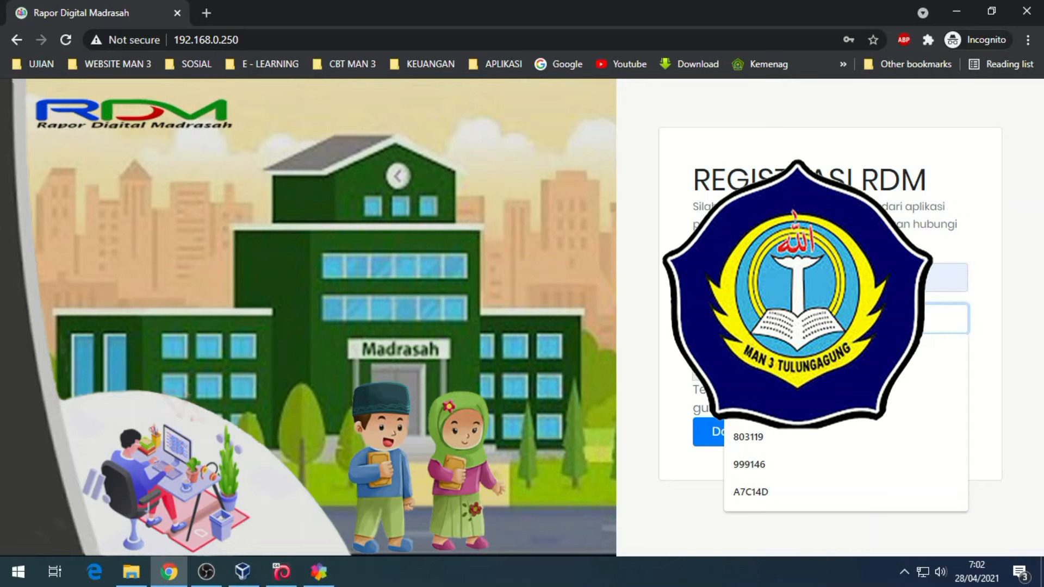
text(8)
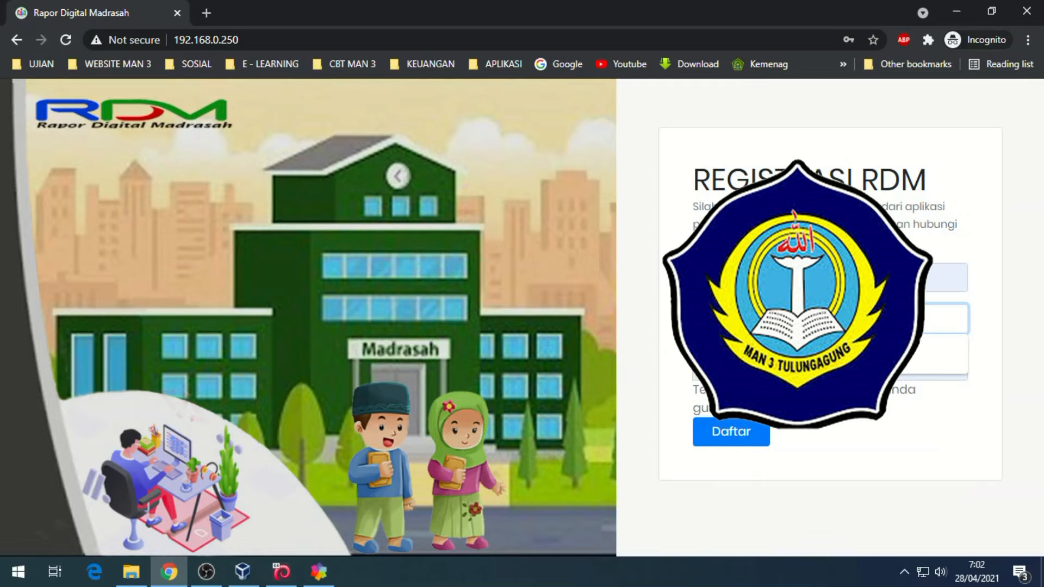
text(3)
key(Tab)
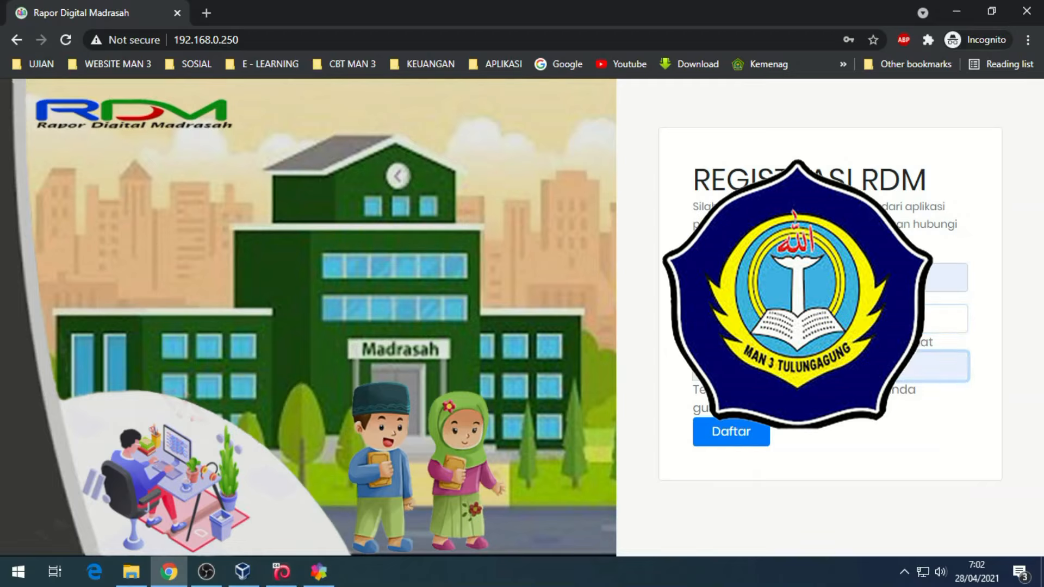
key(BackSpace)
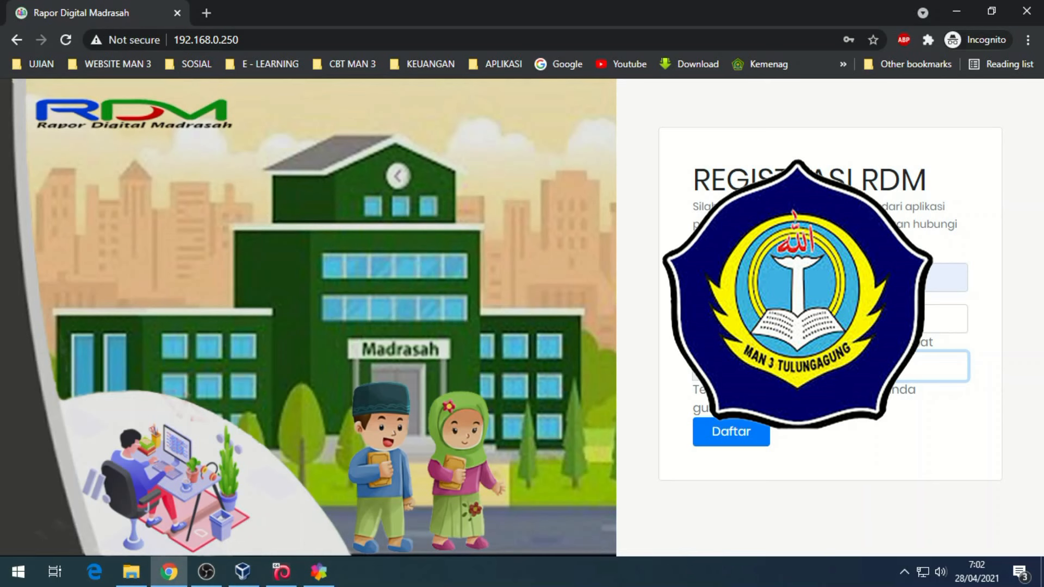
click(735, 433)
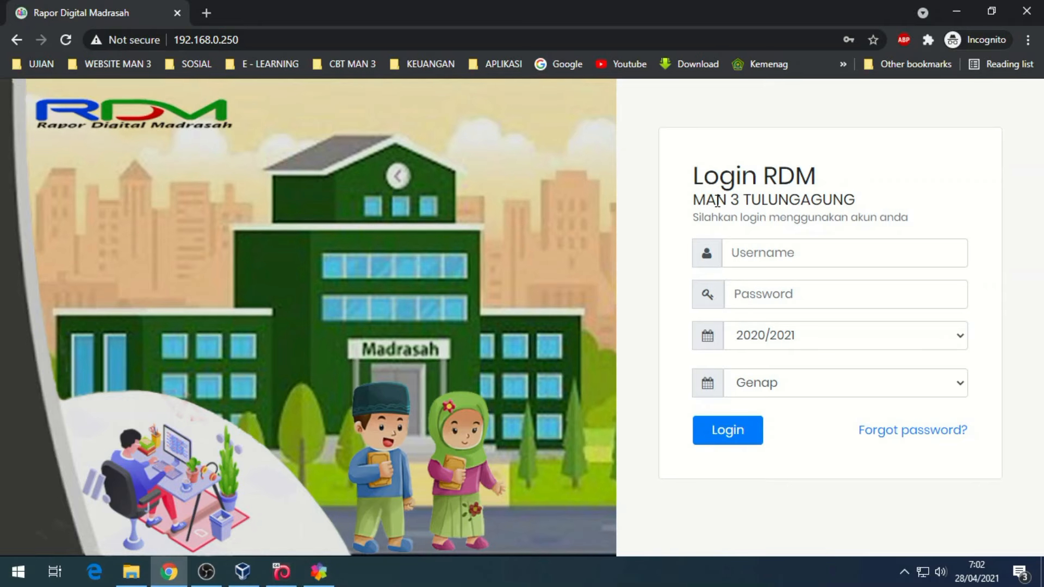
- Fill the MAN 3 TULUNGAGUNG login form with the saved admin username and password
drag(717, 200, 873, 216)
click(796, 204)
drag(691, 204, 879, 218)
click(957, 210)
click(787, 251)
click(782, 293)
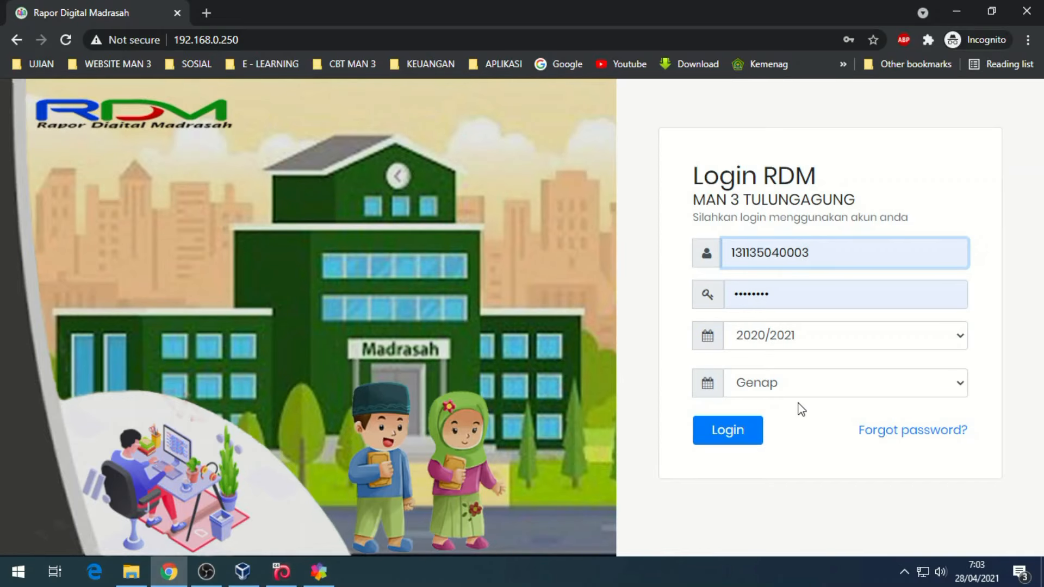
- Log in for 2020/2021 Genap and decline the RDM update offer
click(733, 435)
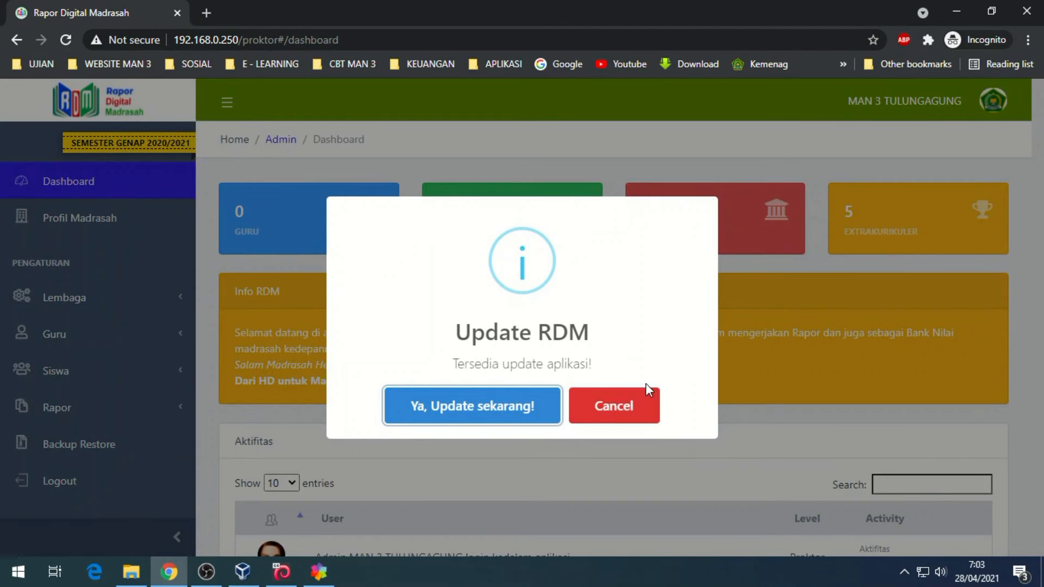
click(620, 414)
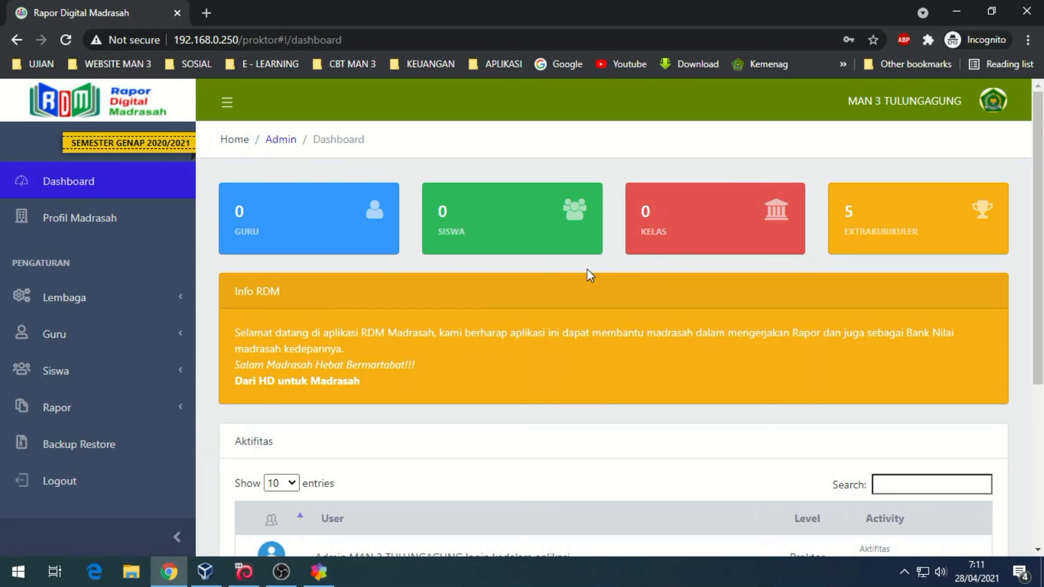
scroll(551, 285, down, 5)
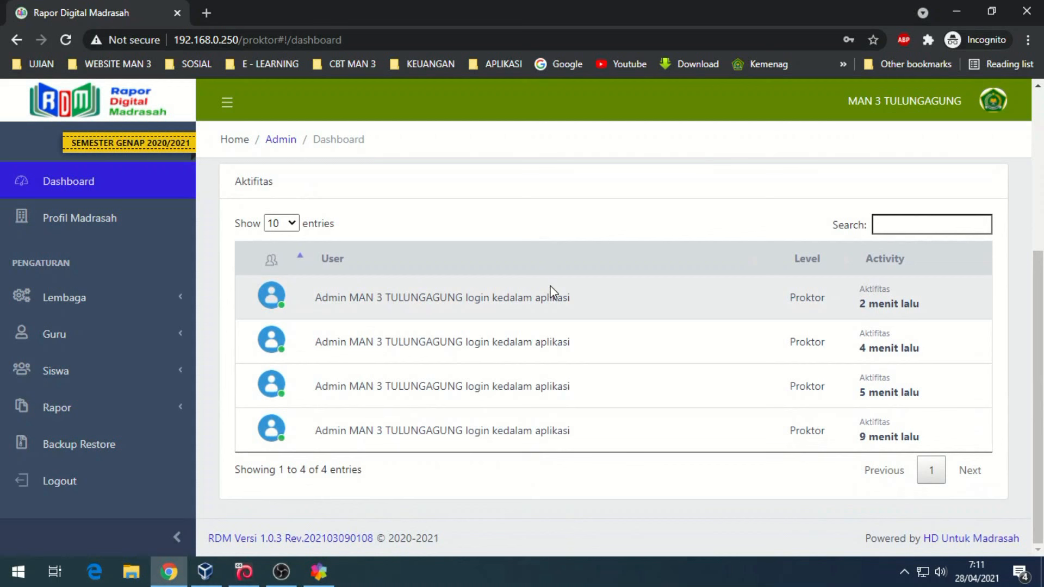
scroll(551, 288, up, 5)
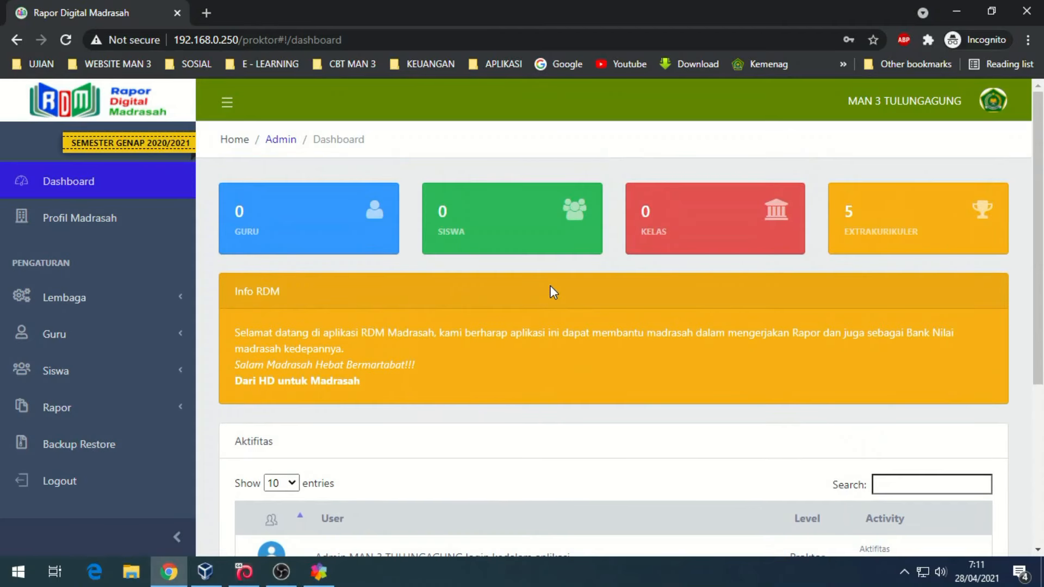
- Save the madrasah head's NIP and full name under Pimpinan in Profil Madrasah
click(86, 229)
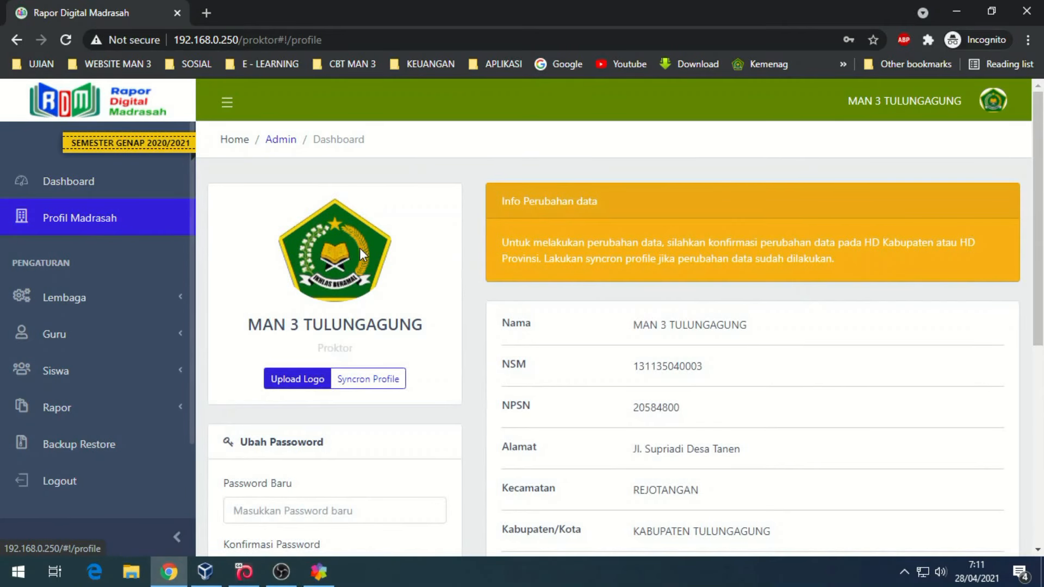
scroll(380, 255, down, 4)
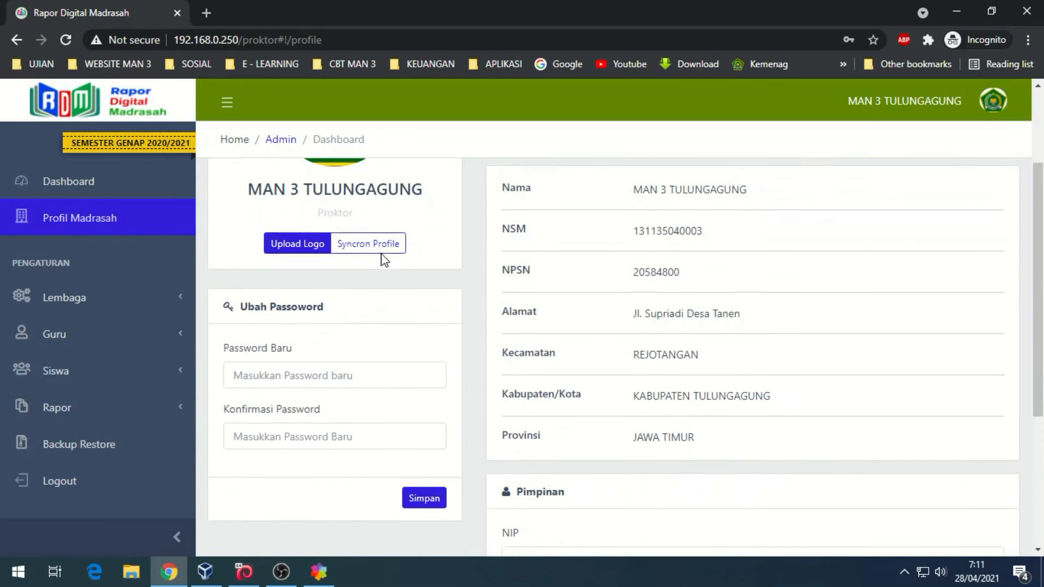
scroll(385, 263, down, 3)
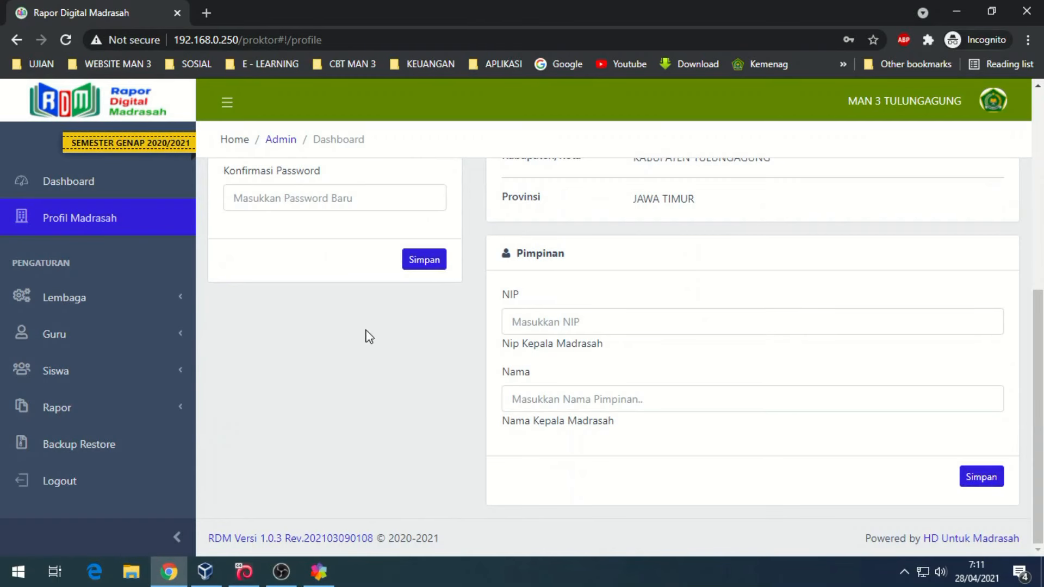
click(548, 322)
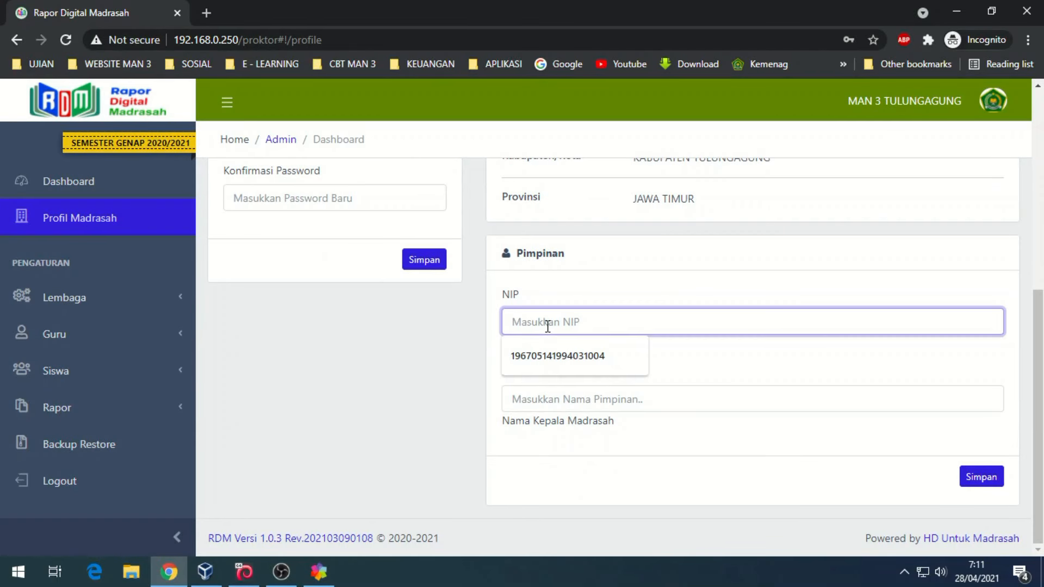
click(550, 356)
click(536, 398)
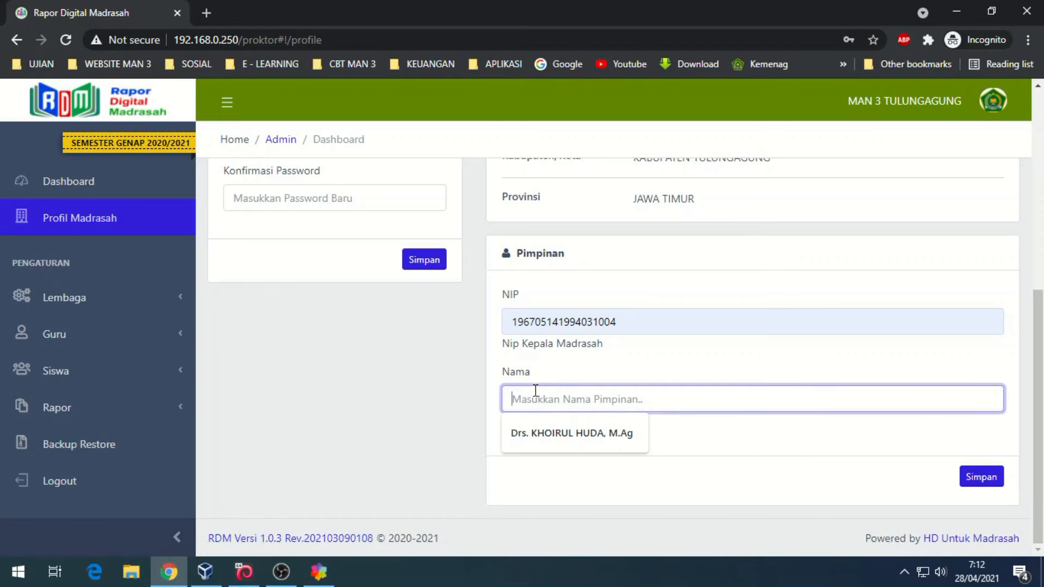
click(543, 440)
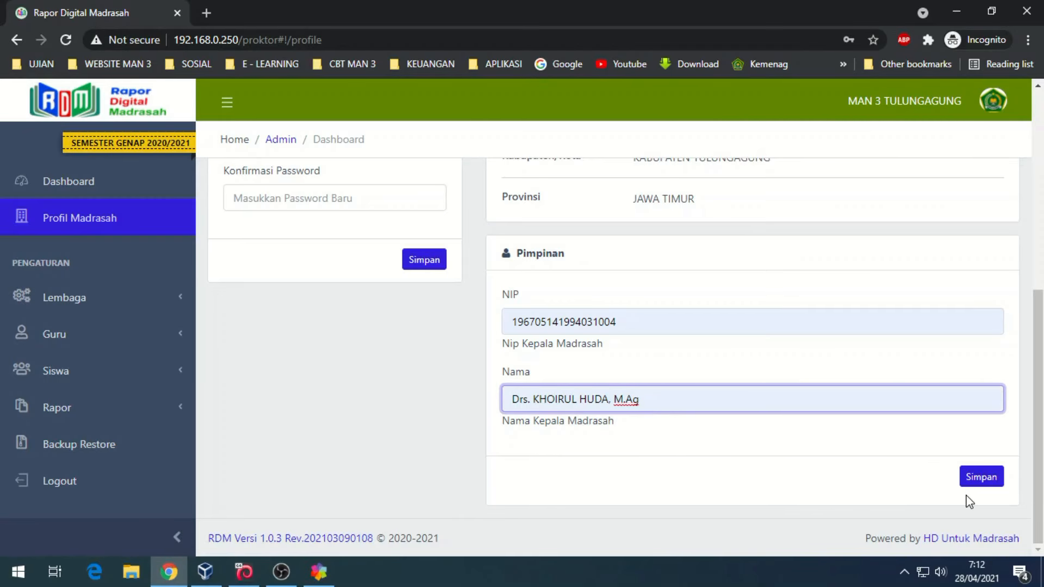
click(974, 480)
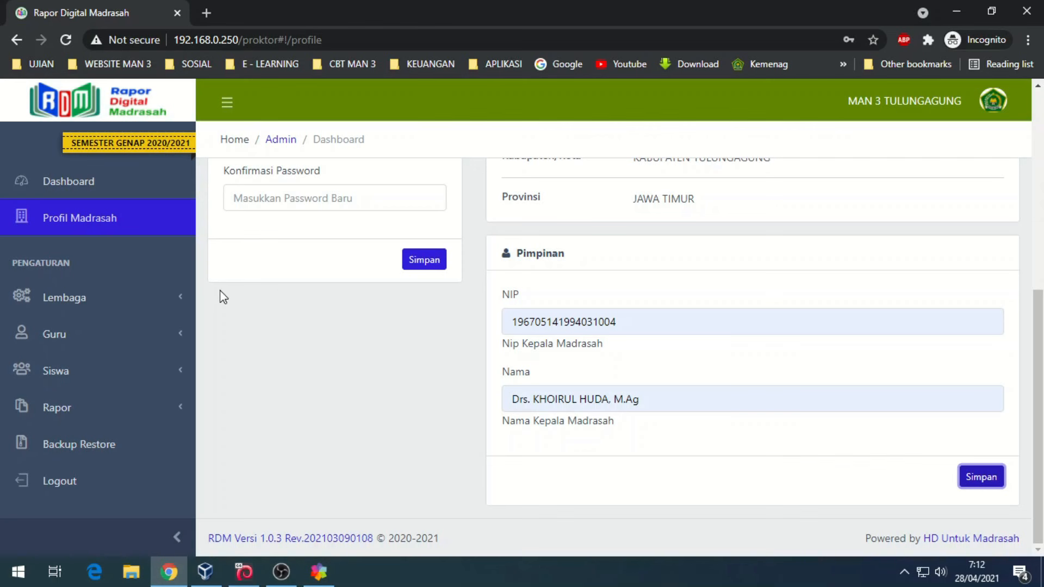
- Save Lembaga settings with 2020/2021 and Genap - Paket, then view the Mata Pelajaran list
click(82, 299)
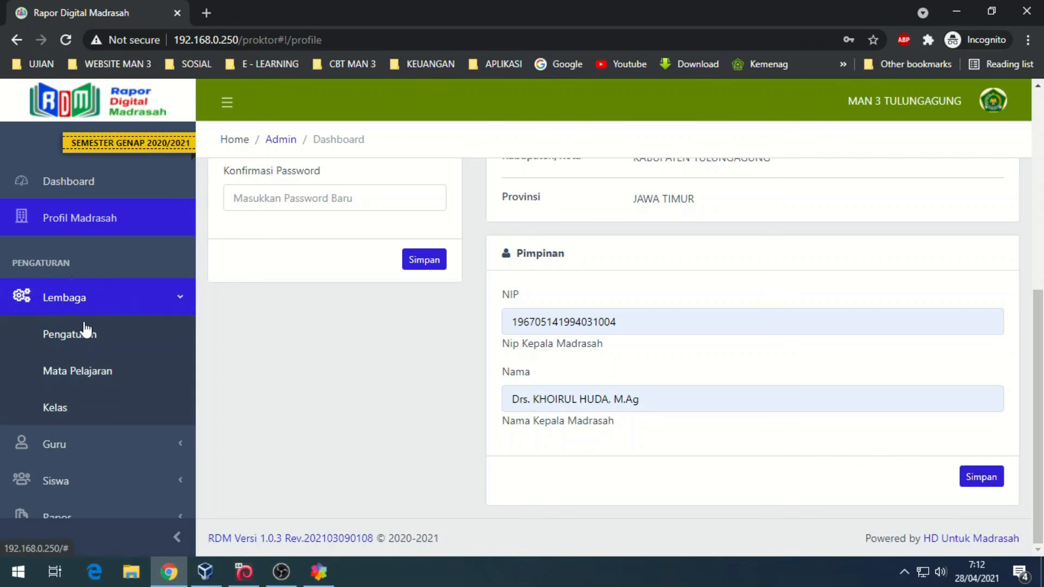
click(88, 339)
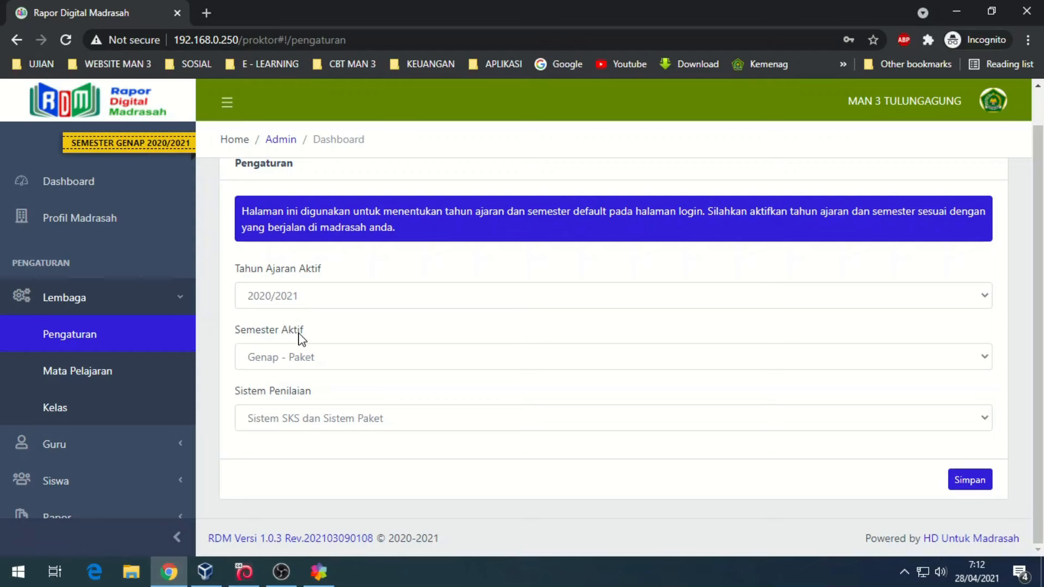
click(297, 359)
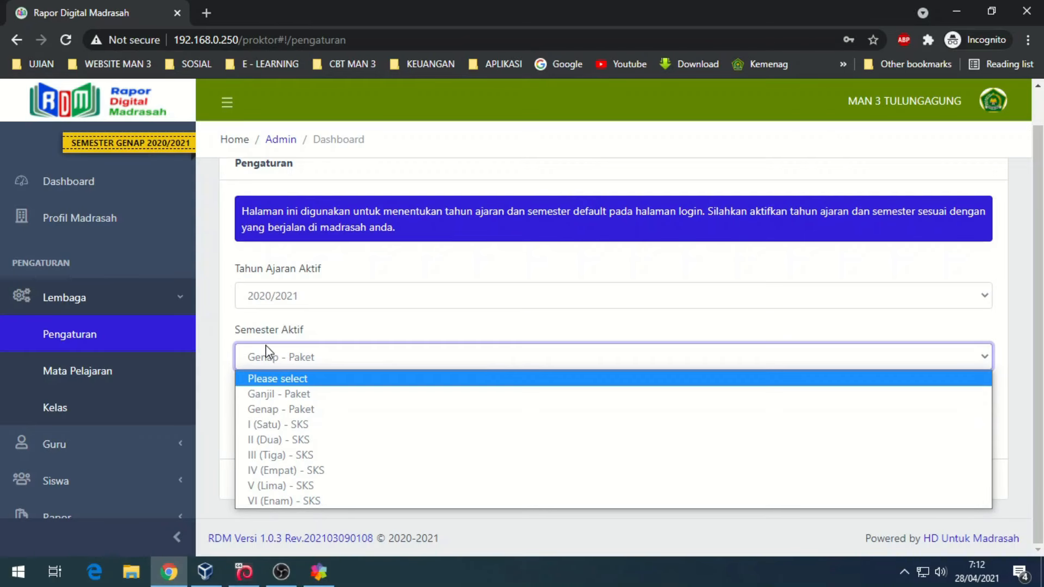
click(232, 305)
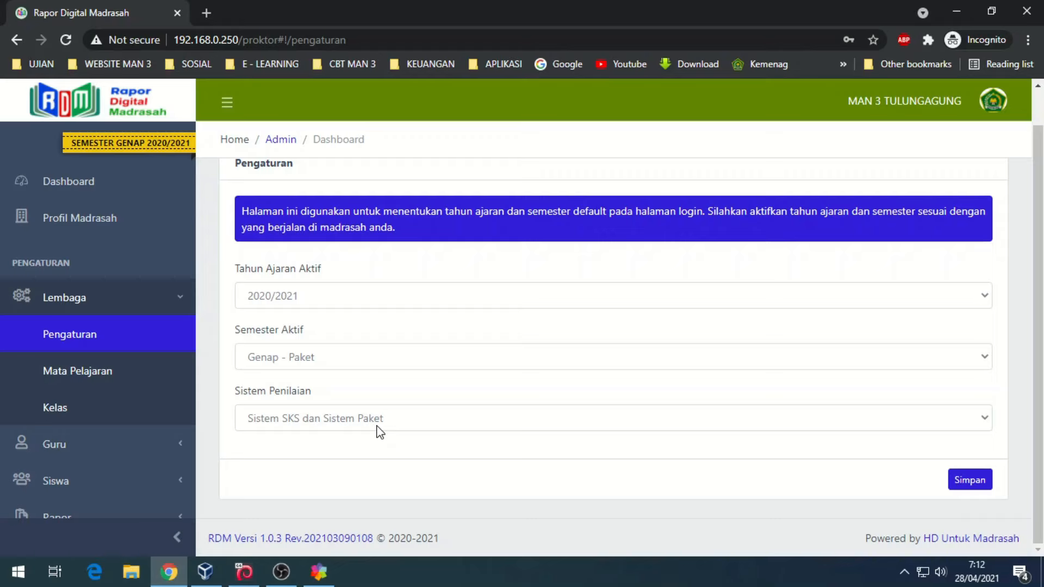
click(977, 482)
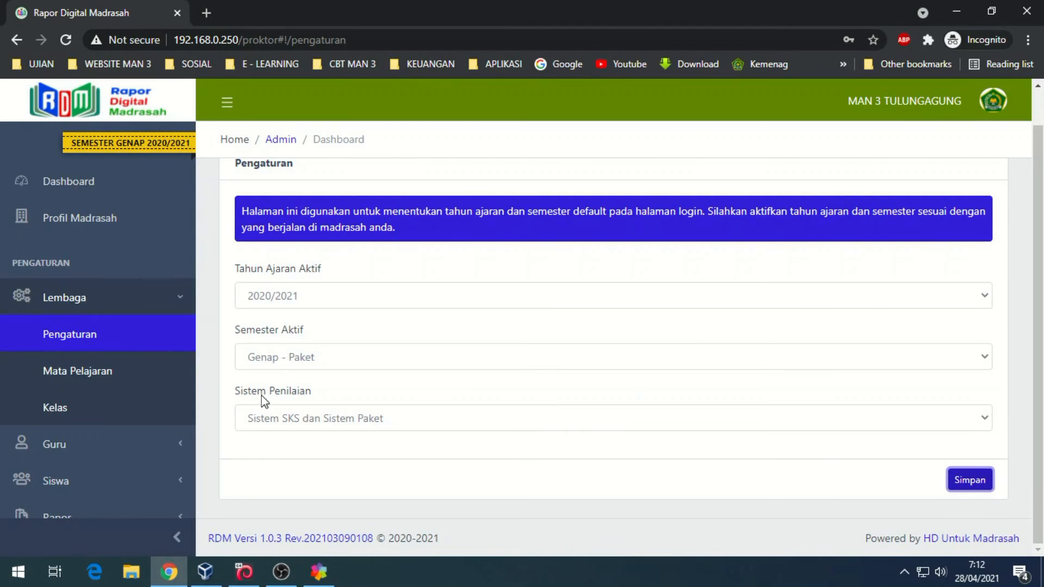
click(103, 373)
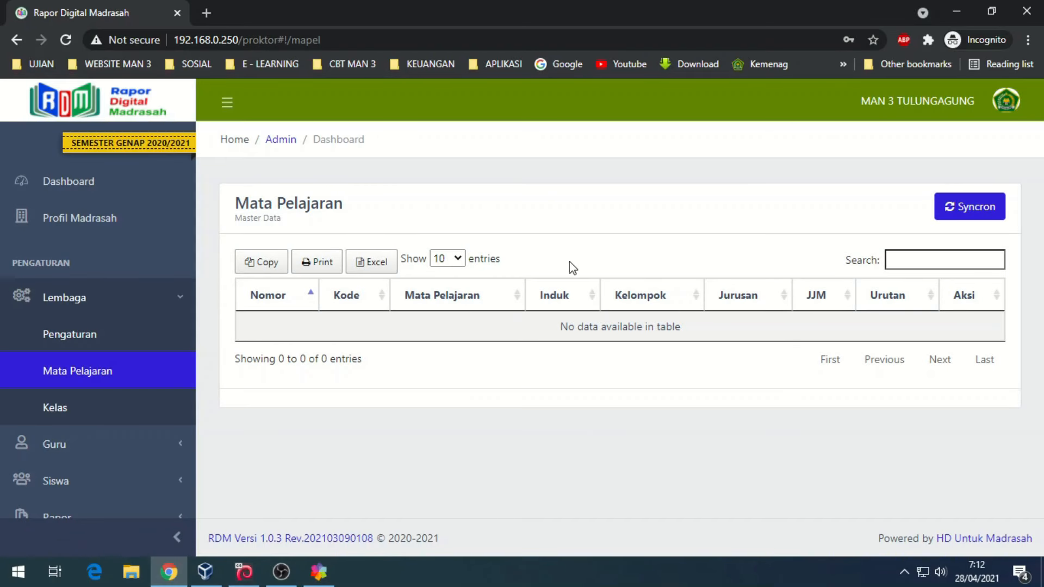
- Sync subjects from central RDM and list all 32 at 100 entries per page
click(972, 206)
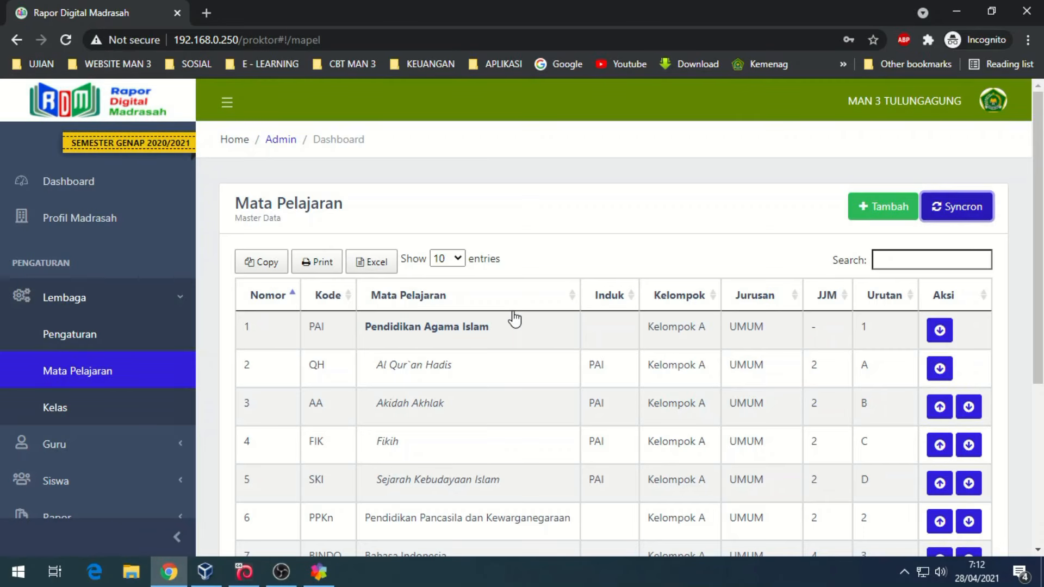
click(443, 257)
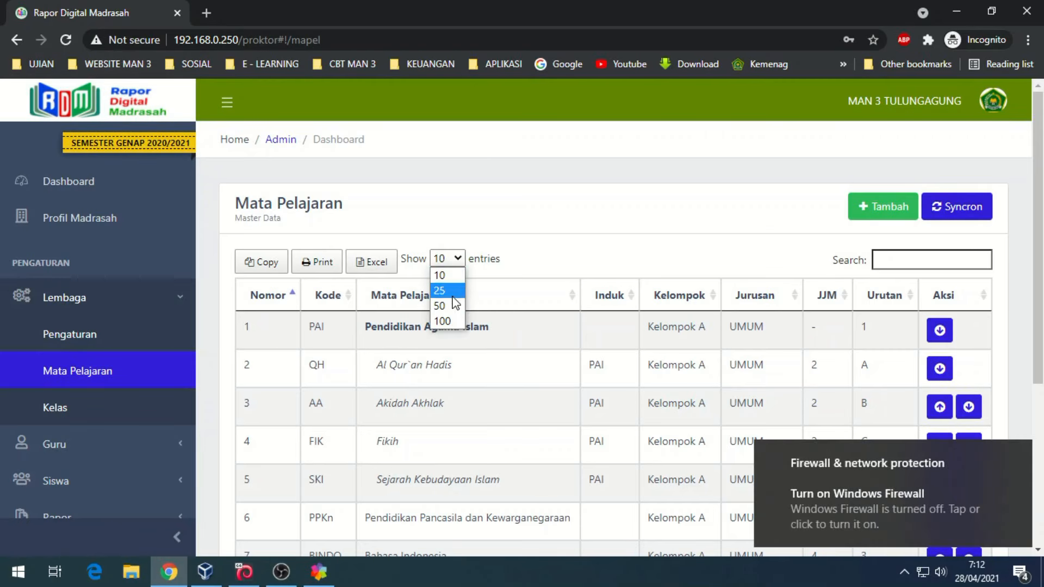
click(452, 322)
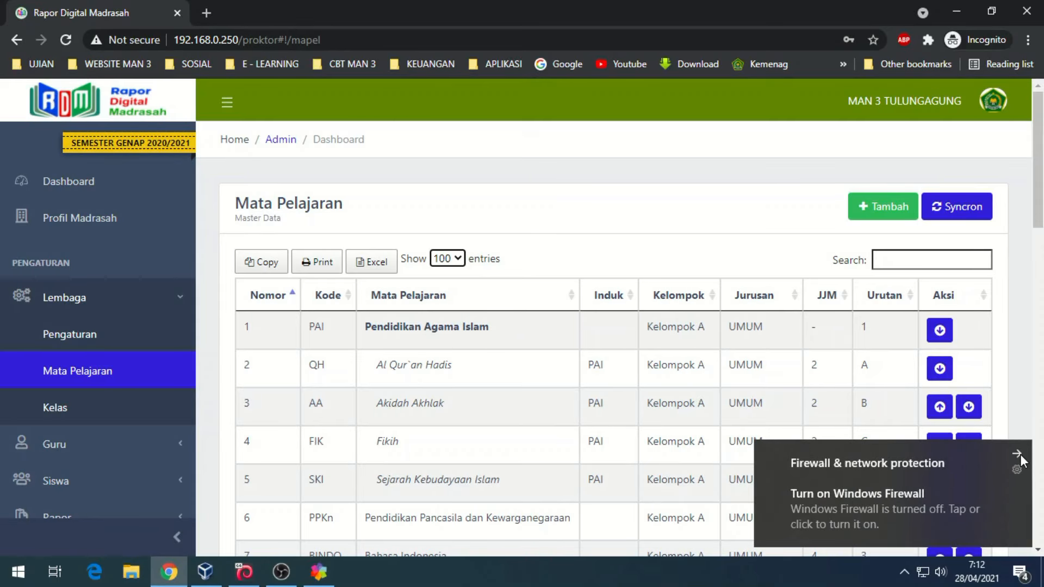
click(1021, 461)
scroll(606, 258, down, 10)
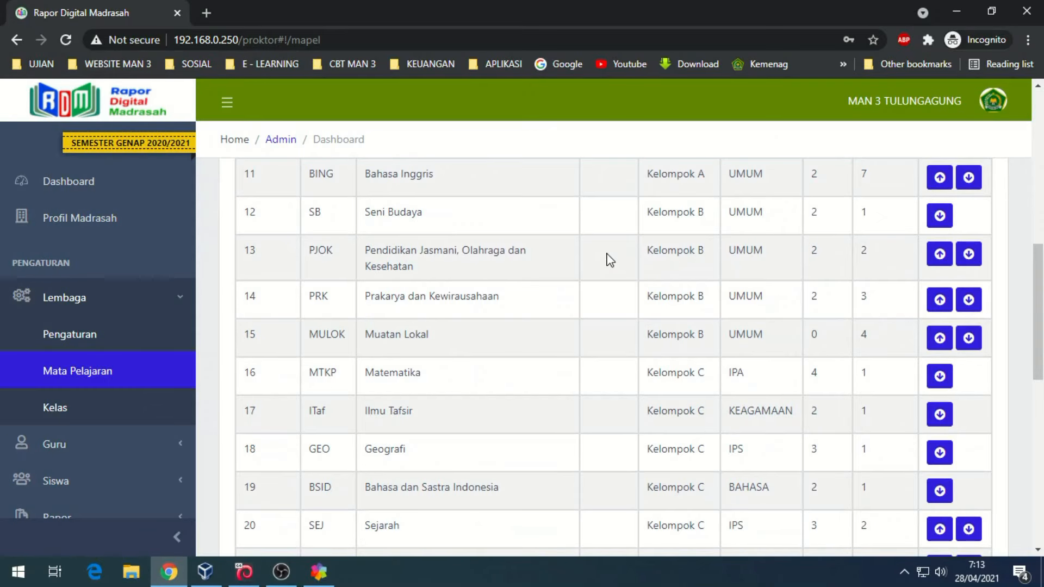
scroll(610, 260, down, 10)
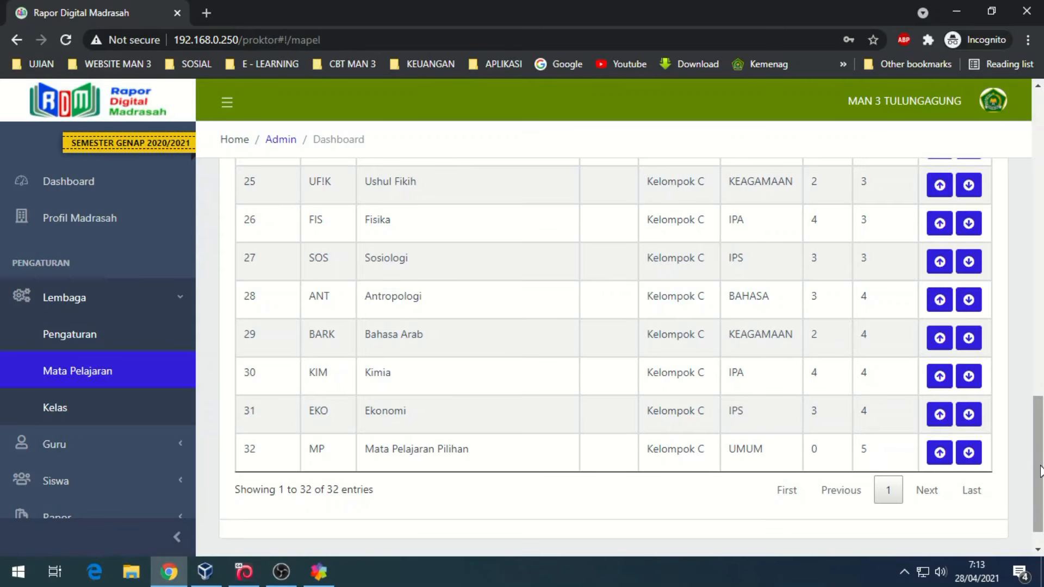
drag(1040, 471, 1039, 161)
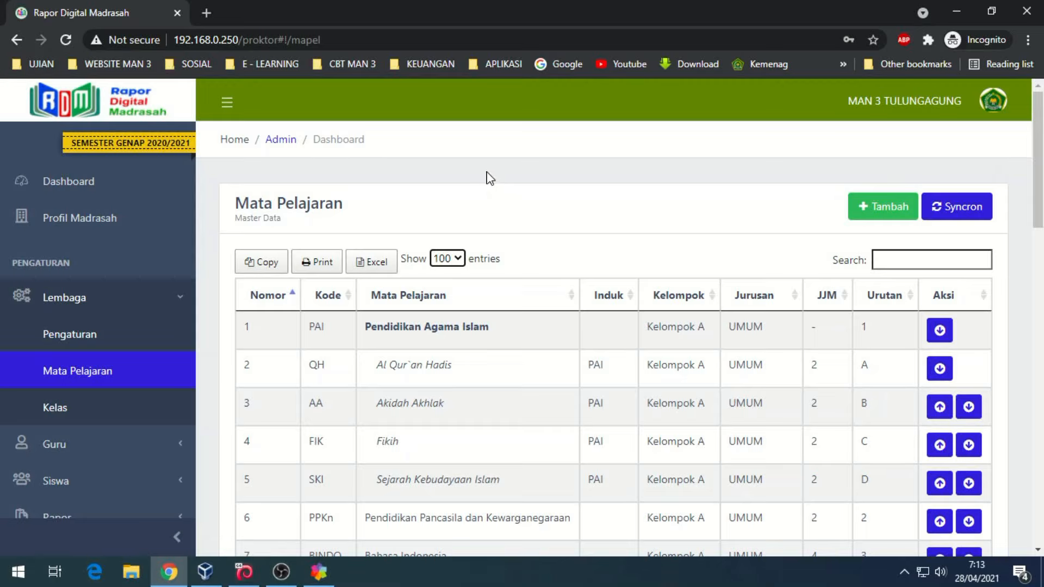
- Start a new subject in Kelompok C, with no parent subject, in study program UMUM
click(885, 208)
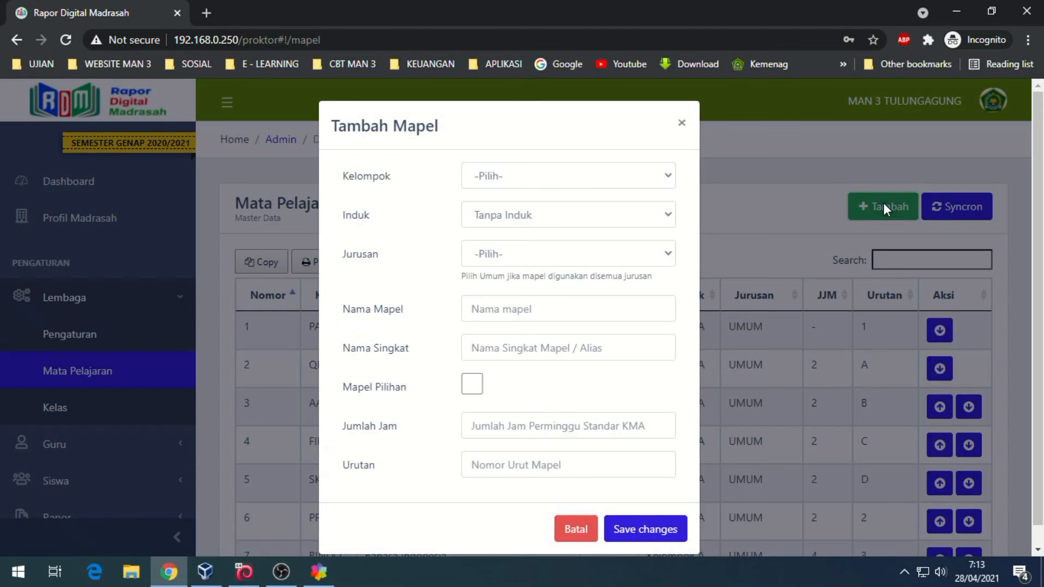
click(518, 179)
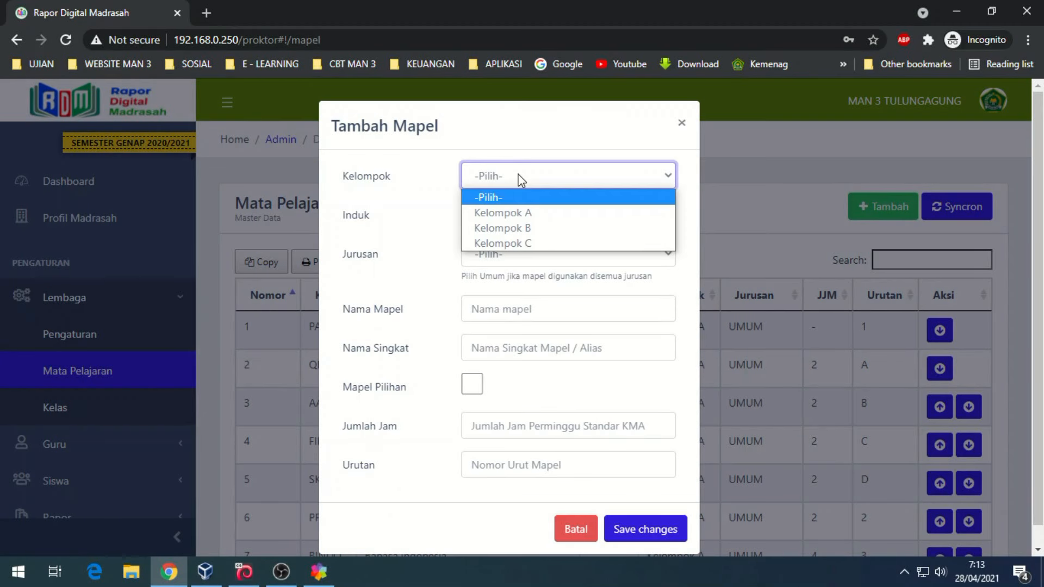
click(498, 242)
click(508, 214)
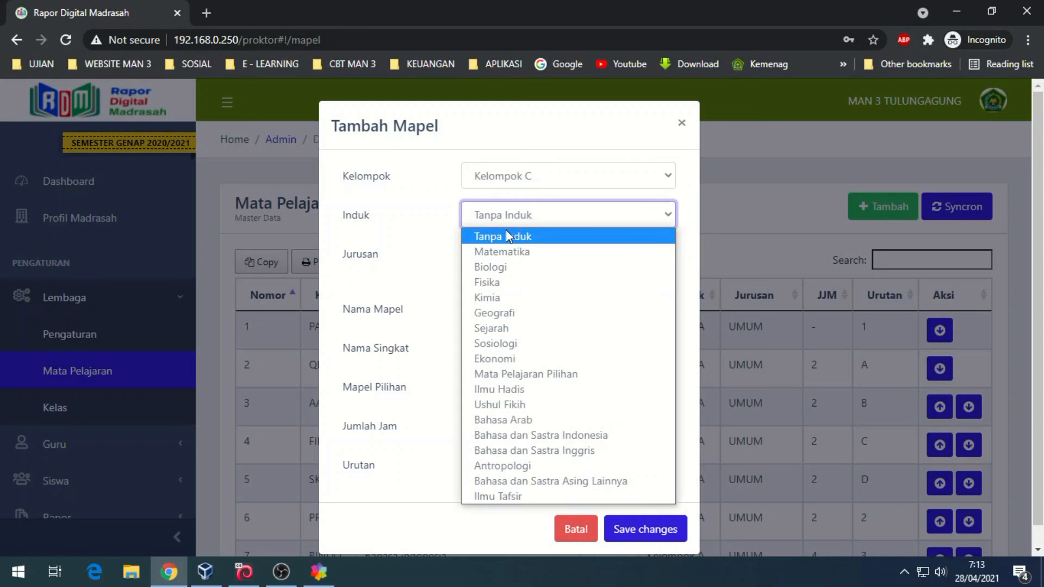
click(506, 230)
click(477, 255)
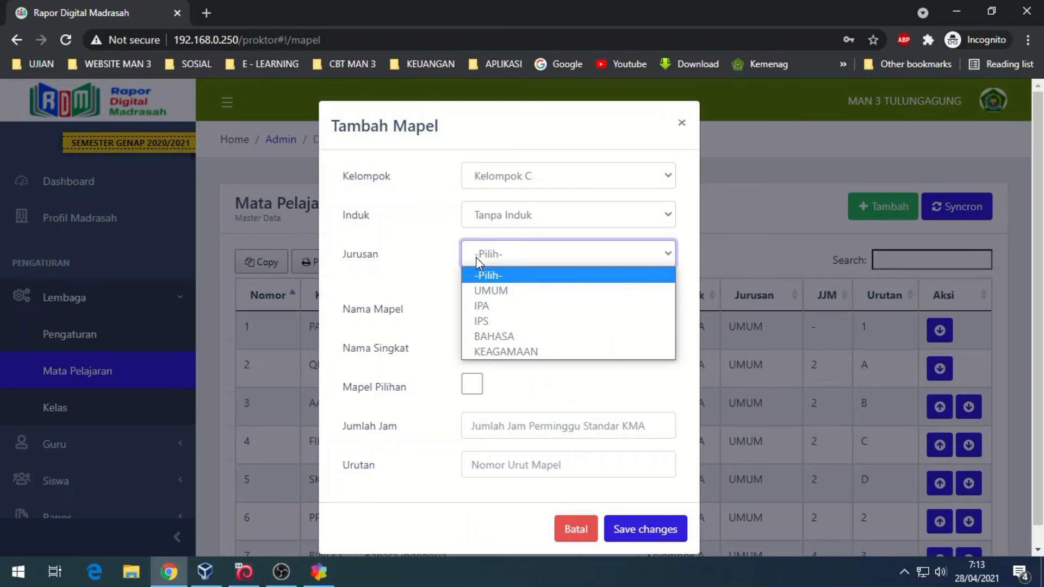
click(493, 293)
- Name it MAPEL TAMBAHAN 1, alias TAM1, 2 weekly hours, order 5, and save
click(487, 309)
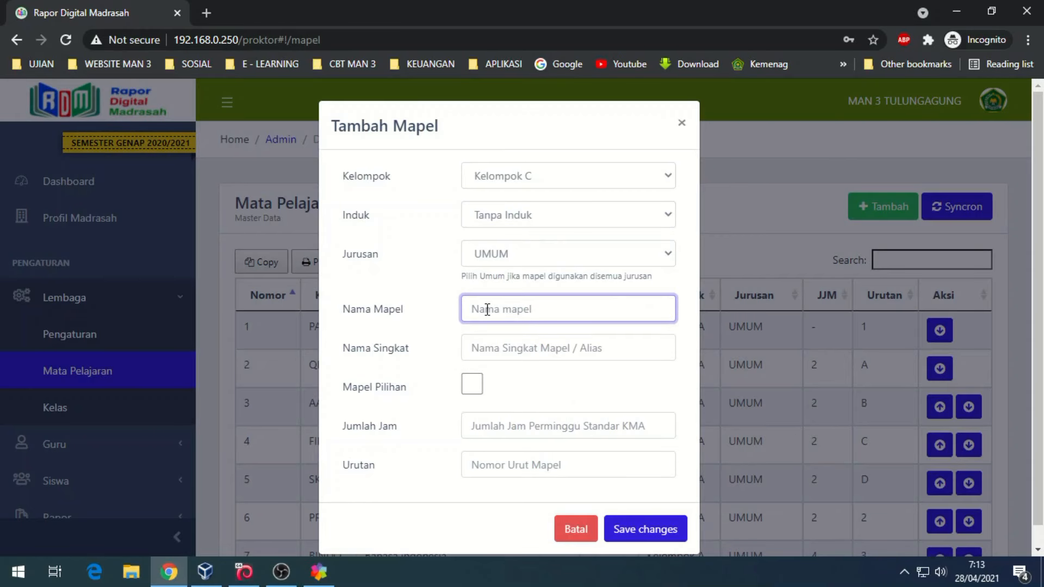
text(MAPEL TAMBAHAN 1)
click(490, 349)
text(TAM)
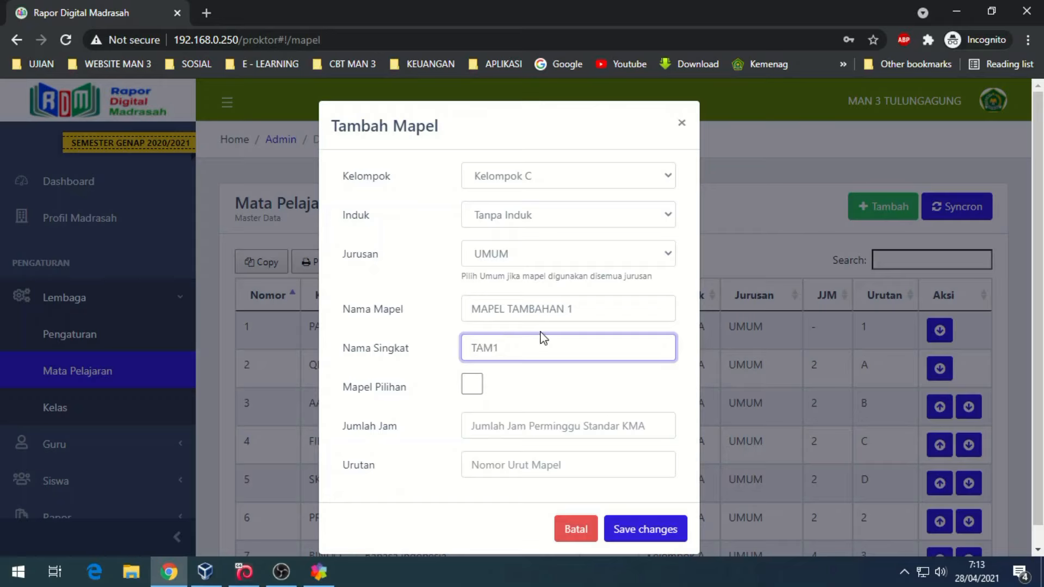
click(527, 423)
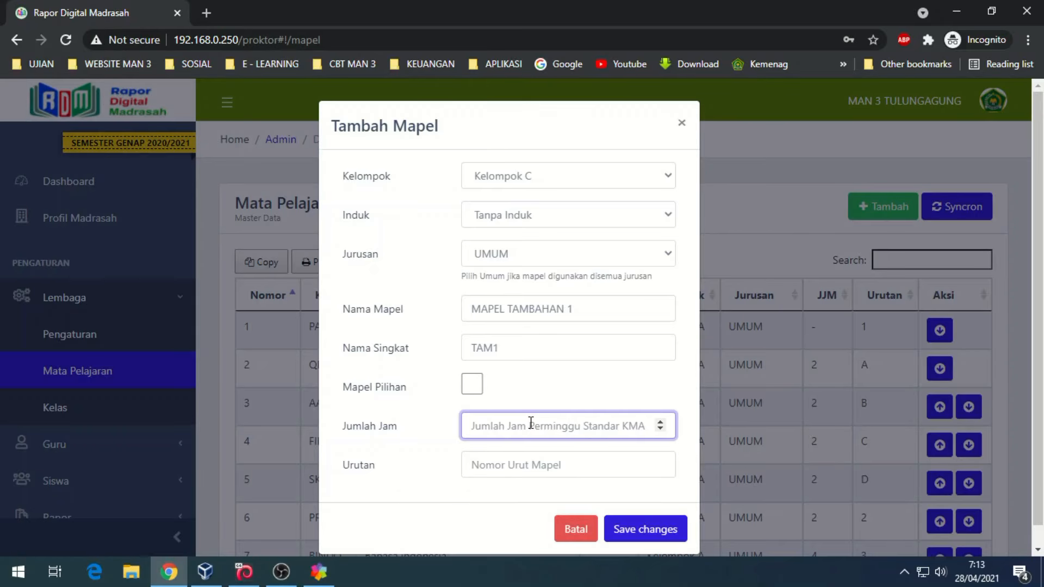
text(2)
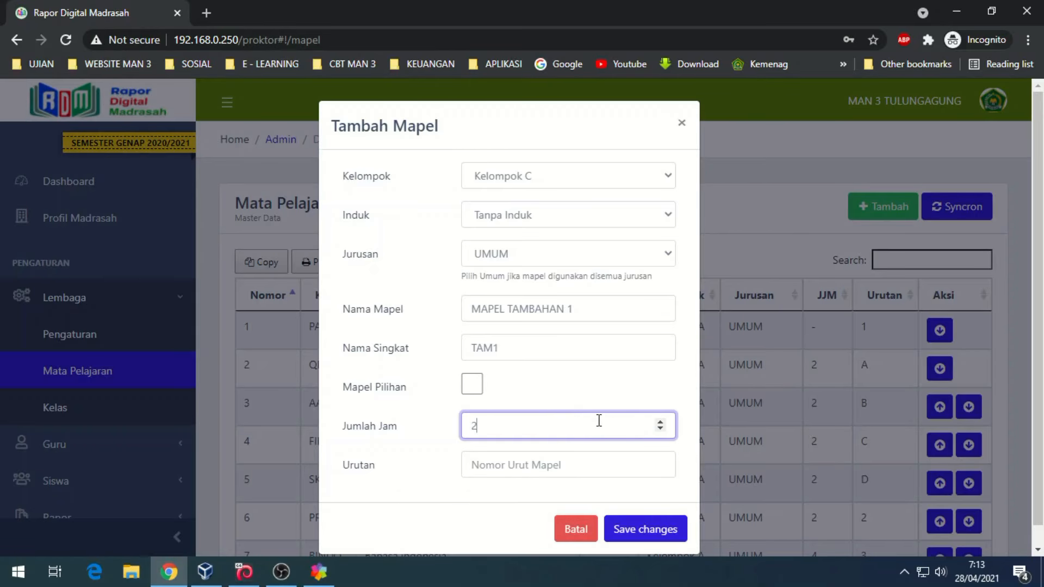
click(508, 468)
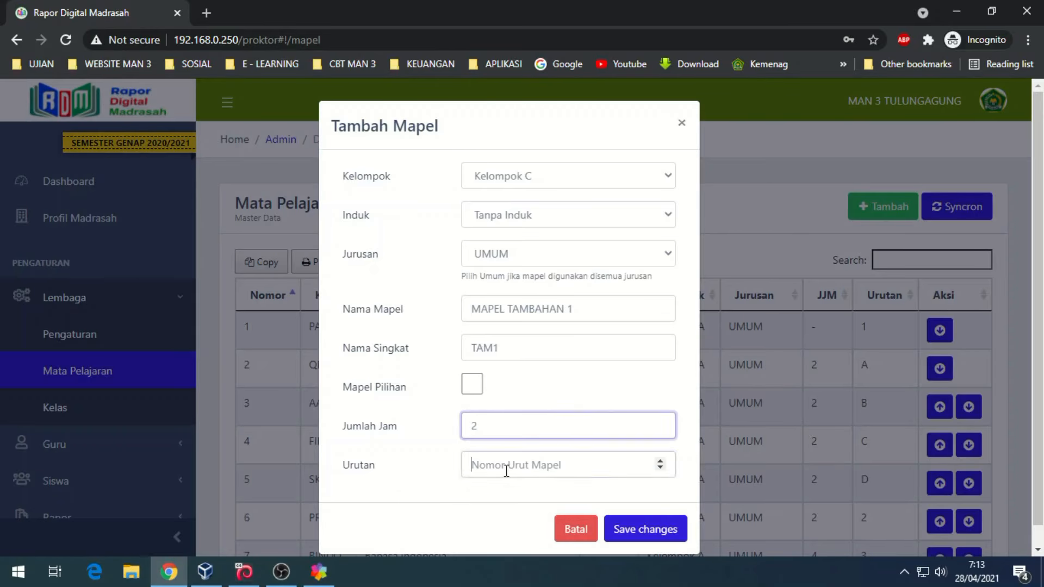
text(5)
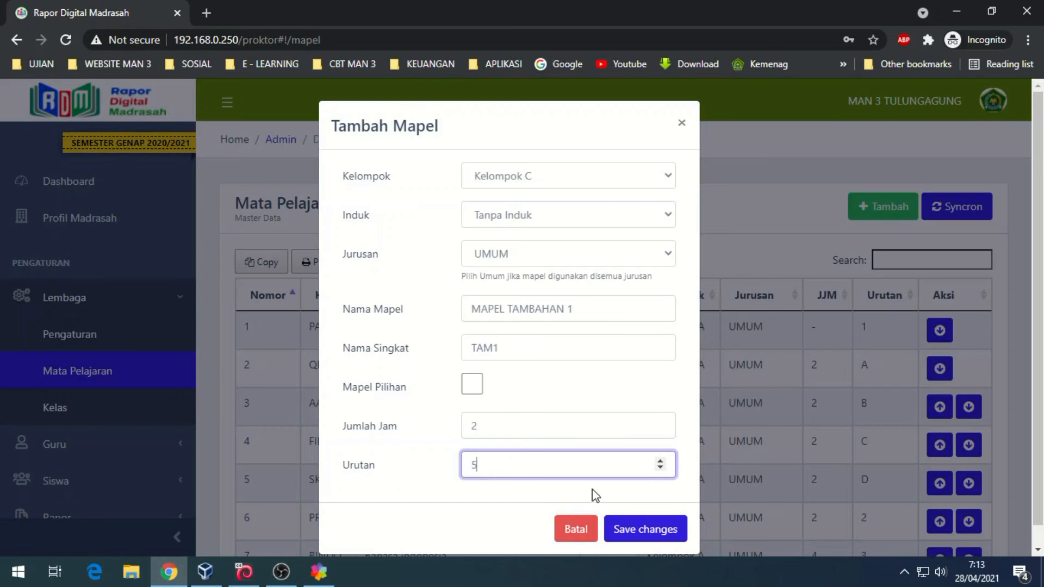
click(642, 533)
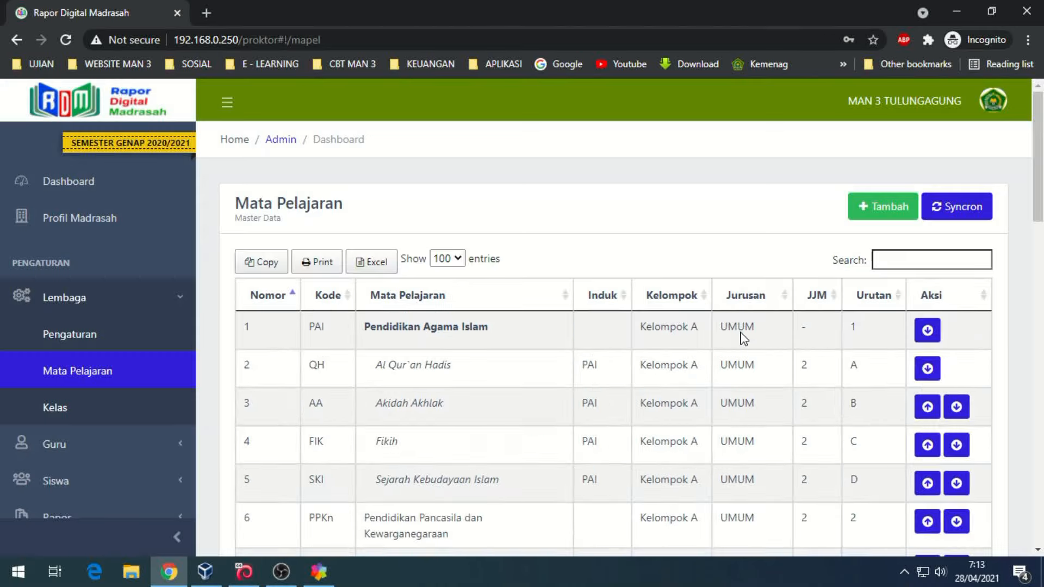
drag(1038, 136, 1039, 456)
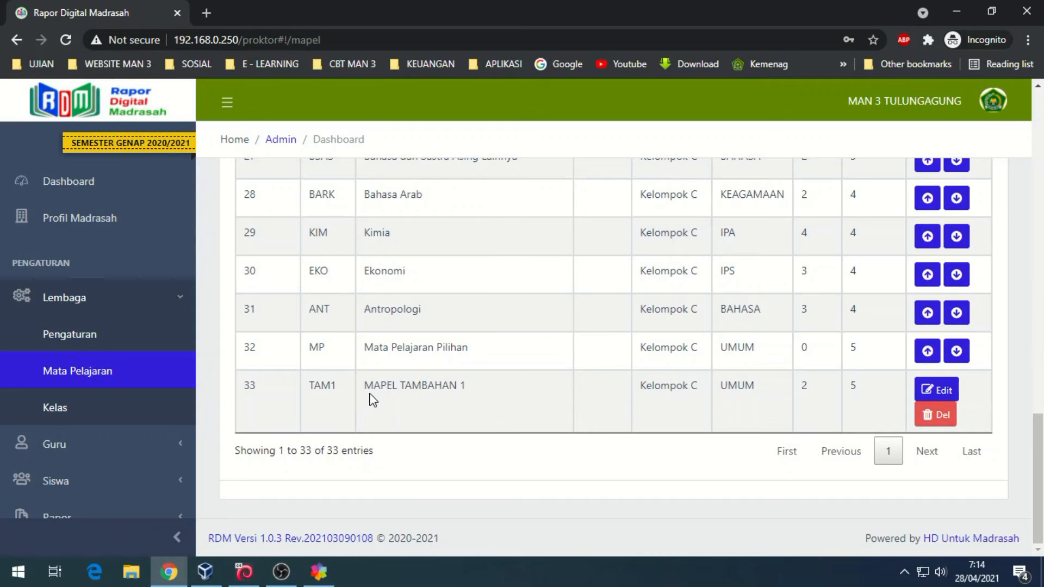
drag(1040, 456, 1039, 133)
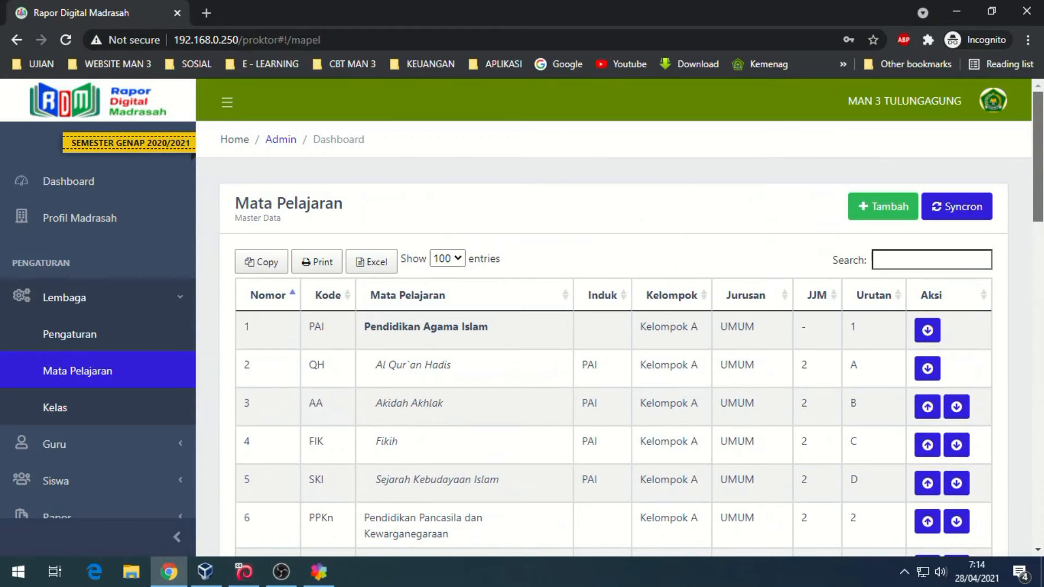
- Begin another subject in Kelompok C, Tanpa Induk, study program UMUM
click(885, 213)
click(559, 175)
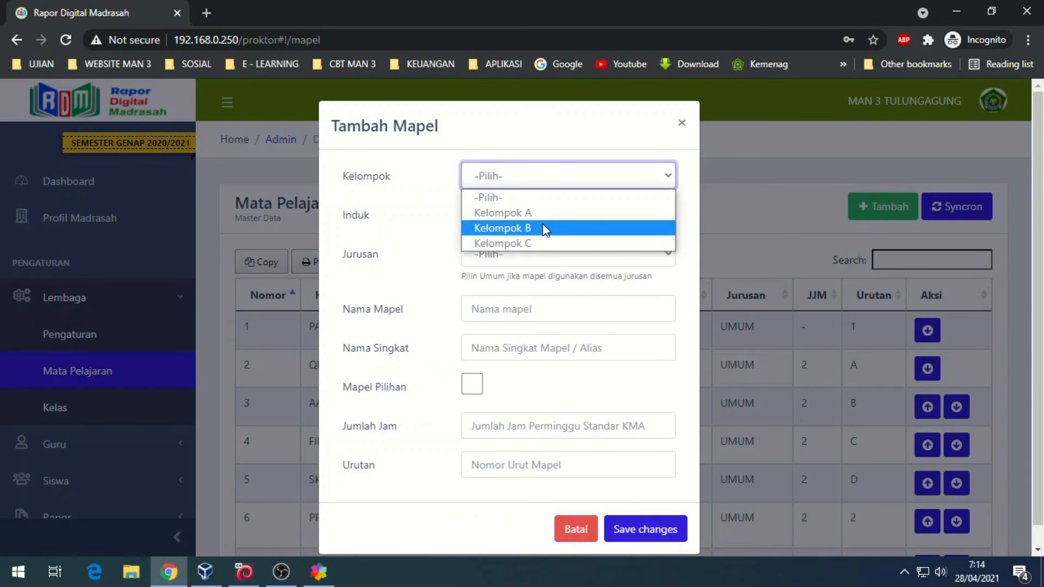
click(538, 243)
click(517, 218)
click(517, 219)
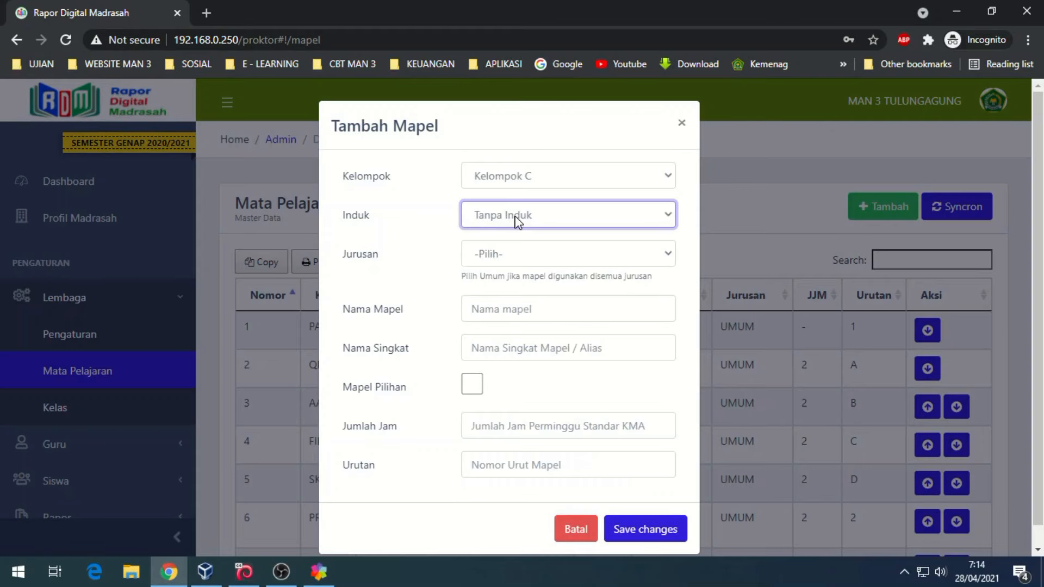
click(510, 254)
click(496, 292)
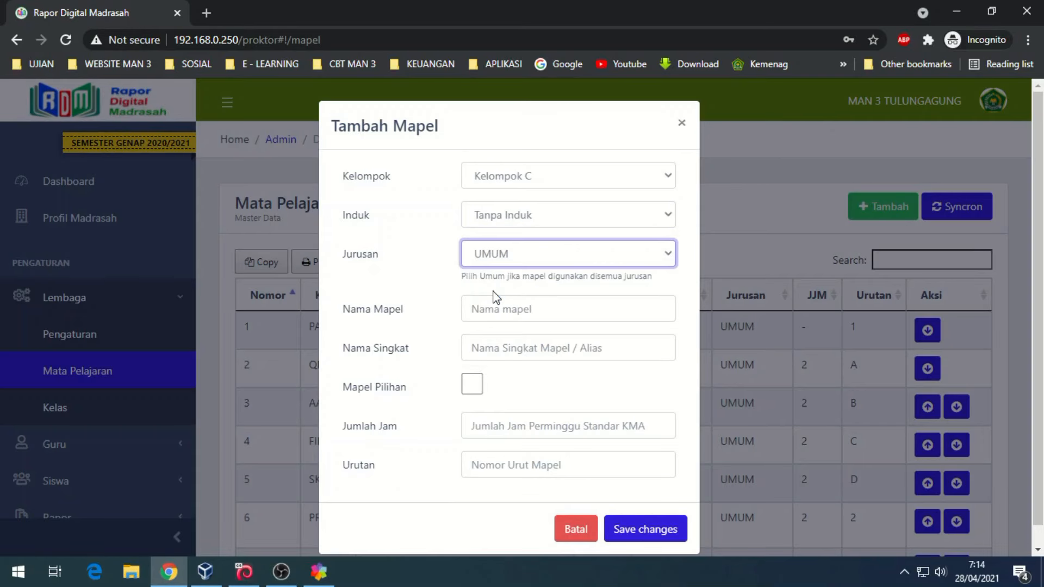
- Enter MAPEL TAMBAHAN 2, alias TAM2, 2 hours, order 6, and save it
click(496, 310)
text(MAPEL TAMBAHAN 2)
click(528, 336)
text(TAM)
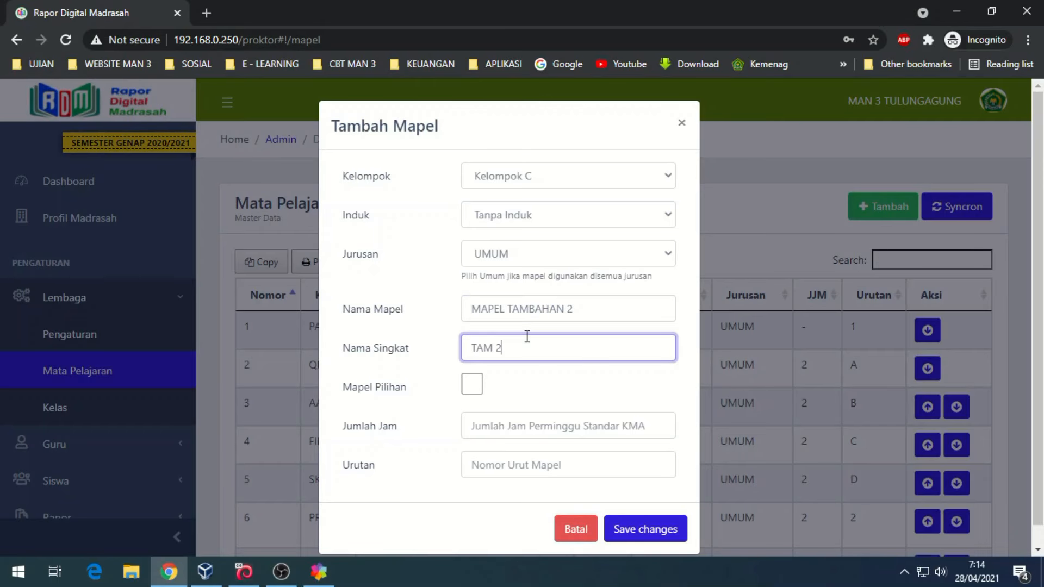
key(BackSpace)
click(560, 426)
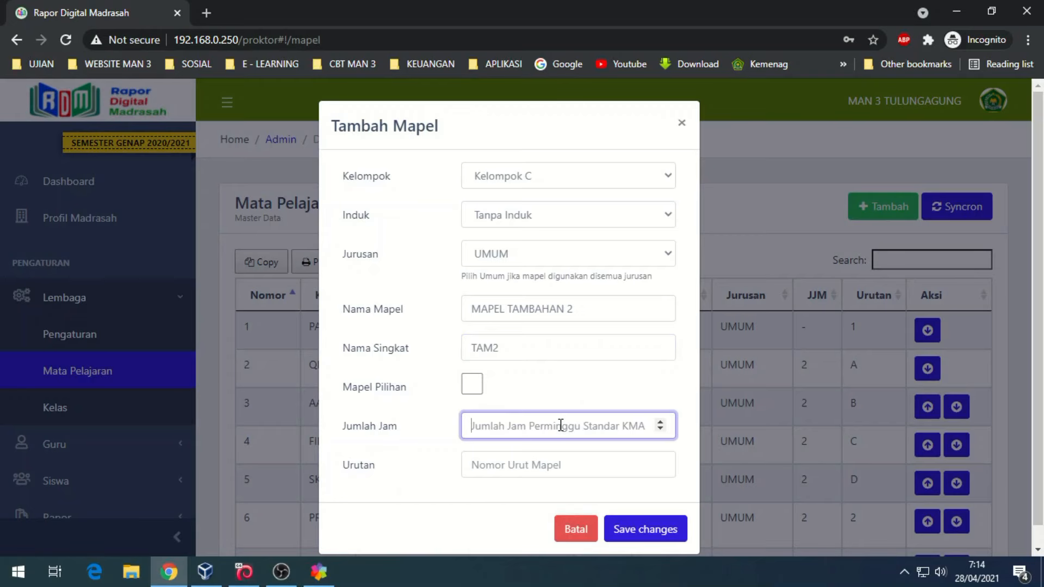
text(2)
click(521, 462)
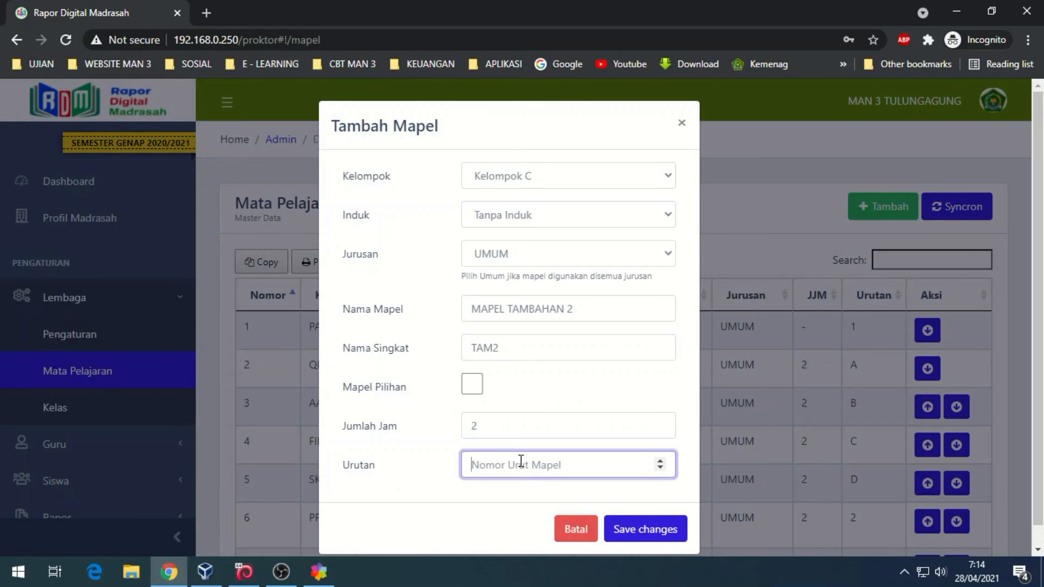
text(6)
click(634, 528)
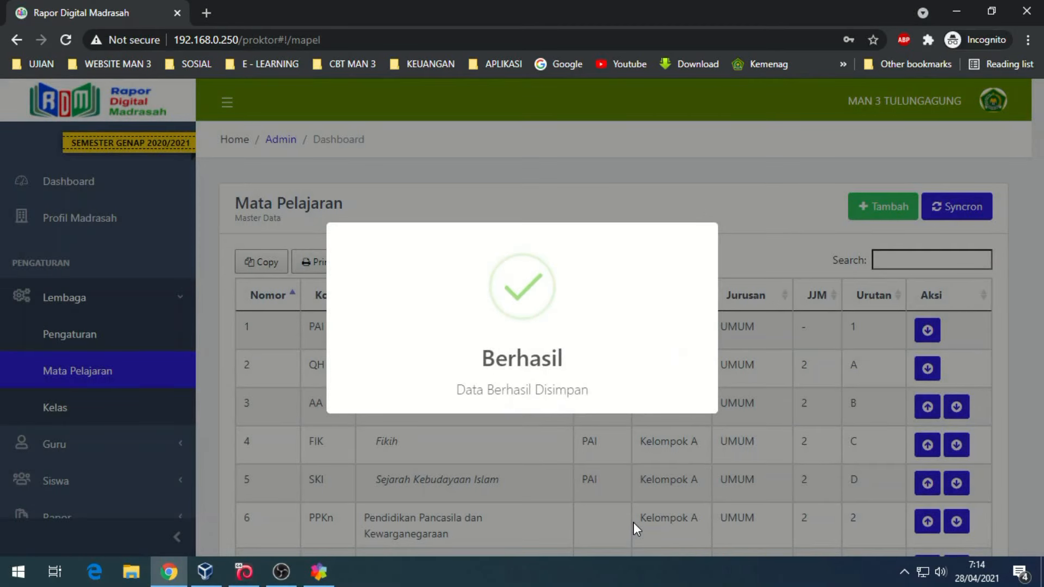
scroll(821, 413, down, 20)
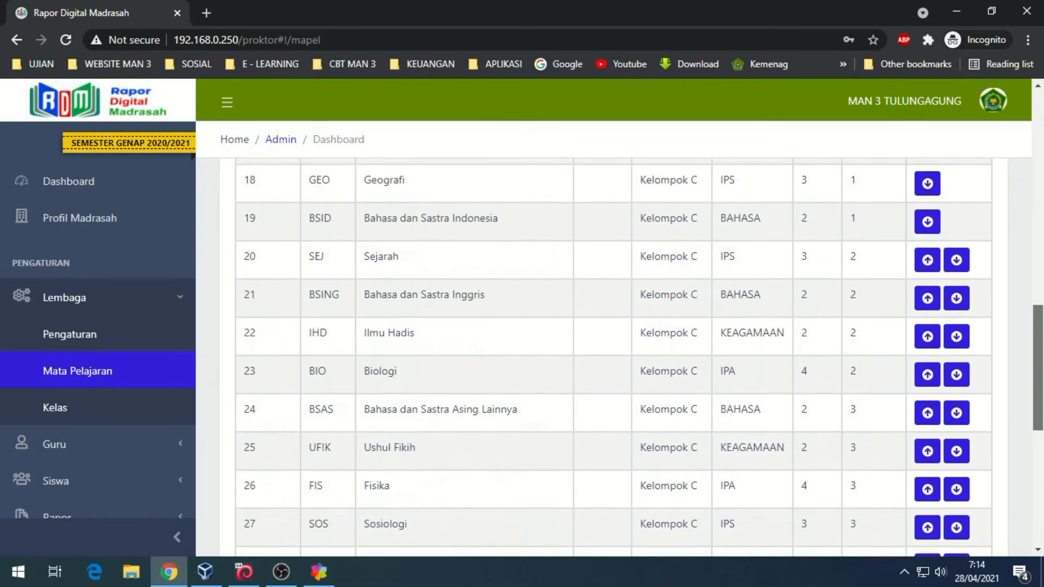
scroll(636, 408, down, 1)
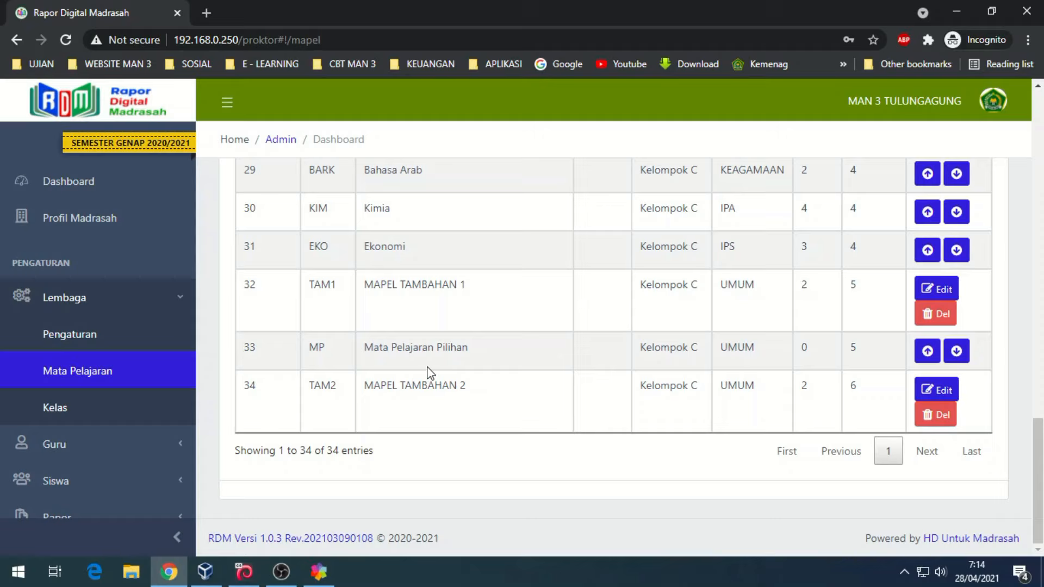
- View the empty Kelas list, then open the empty Data Guru teacher list
click(81, 411)
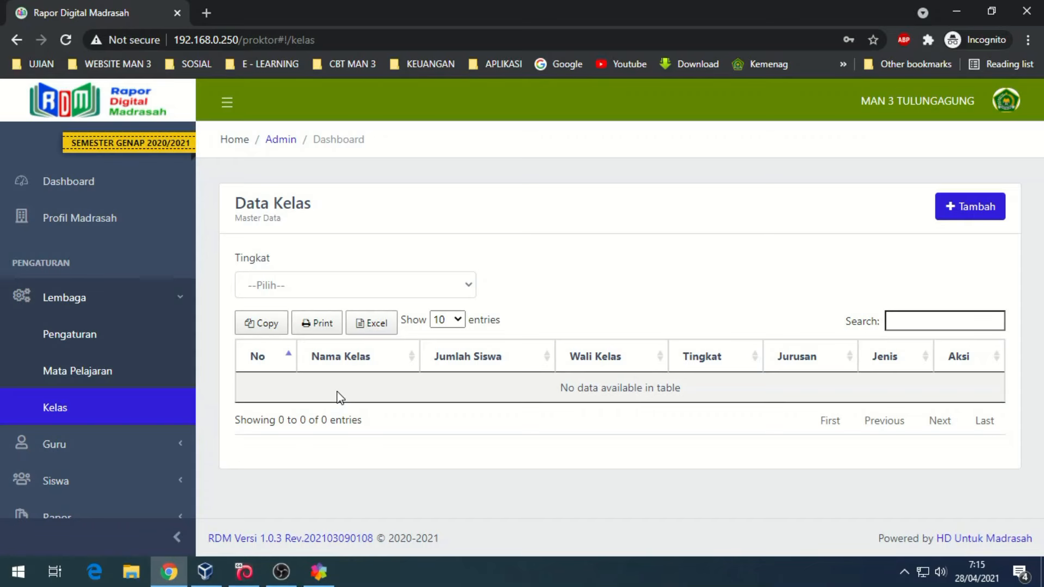
click(76, 444)
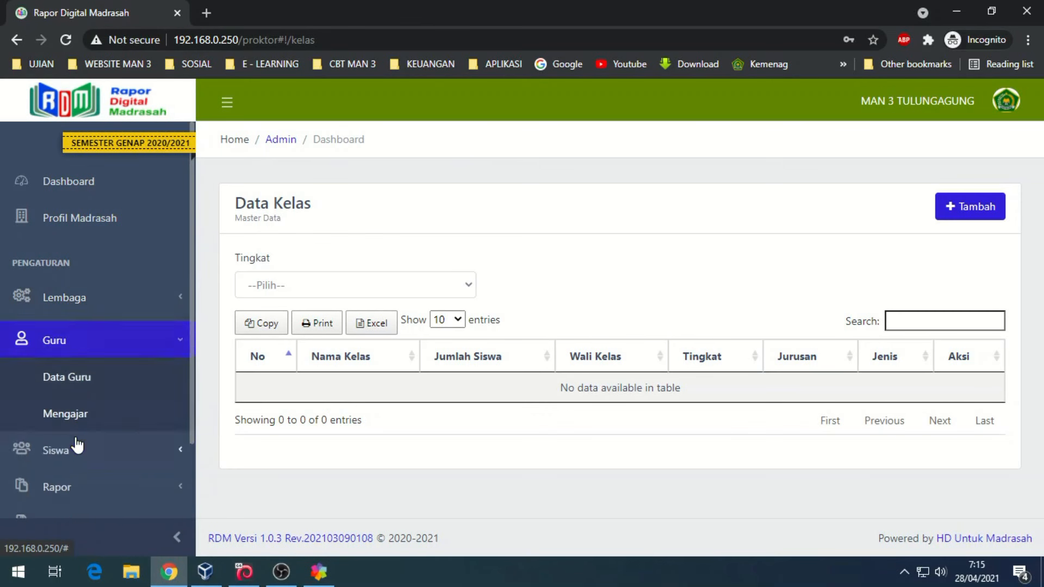
click(82, 374)
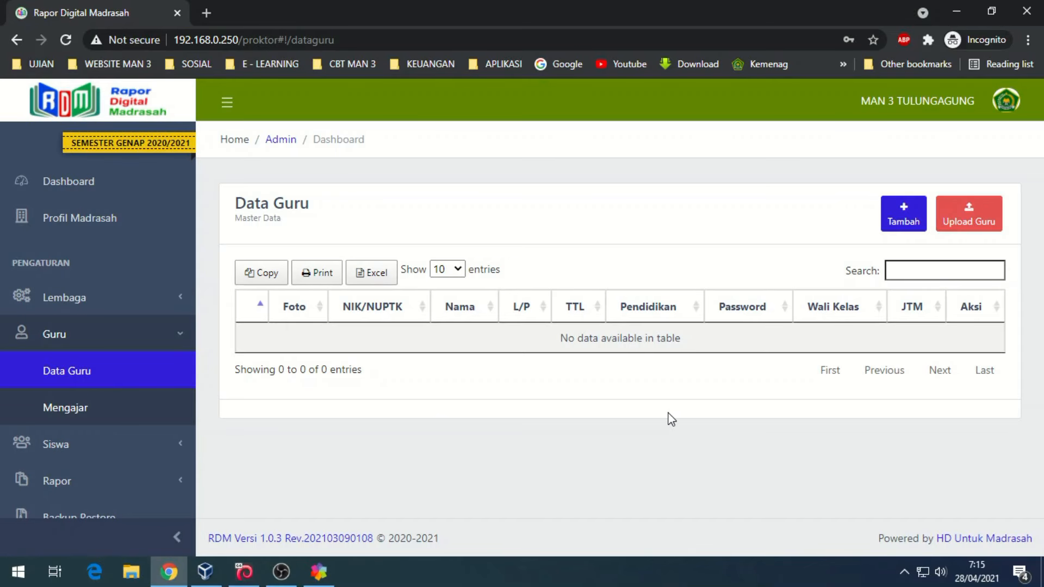
- Download the Template Guru.xlsx teacher upload template and open it
click(902, 216)
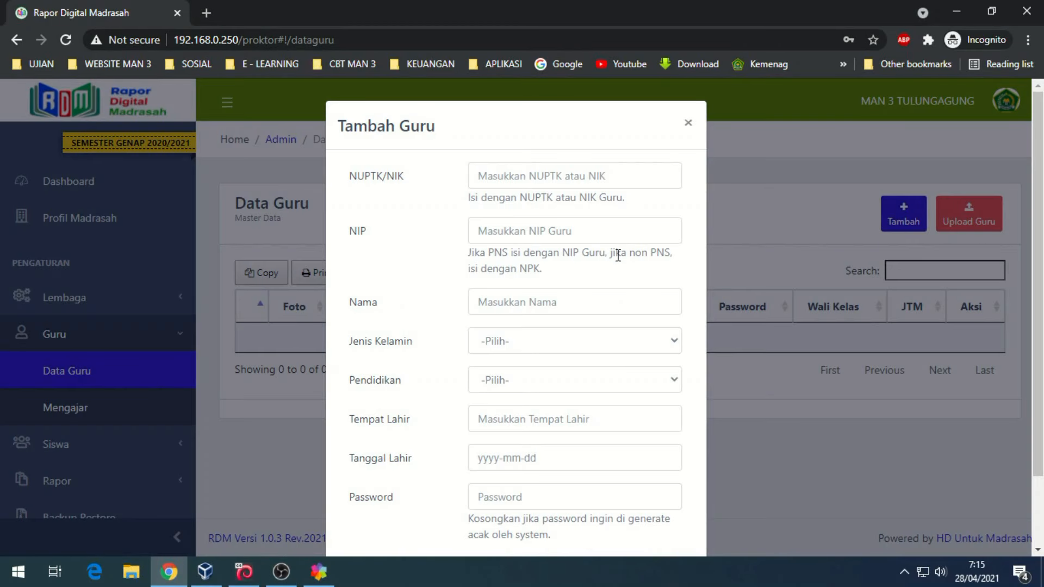
click(690, 125)
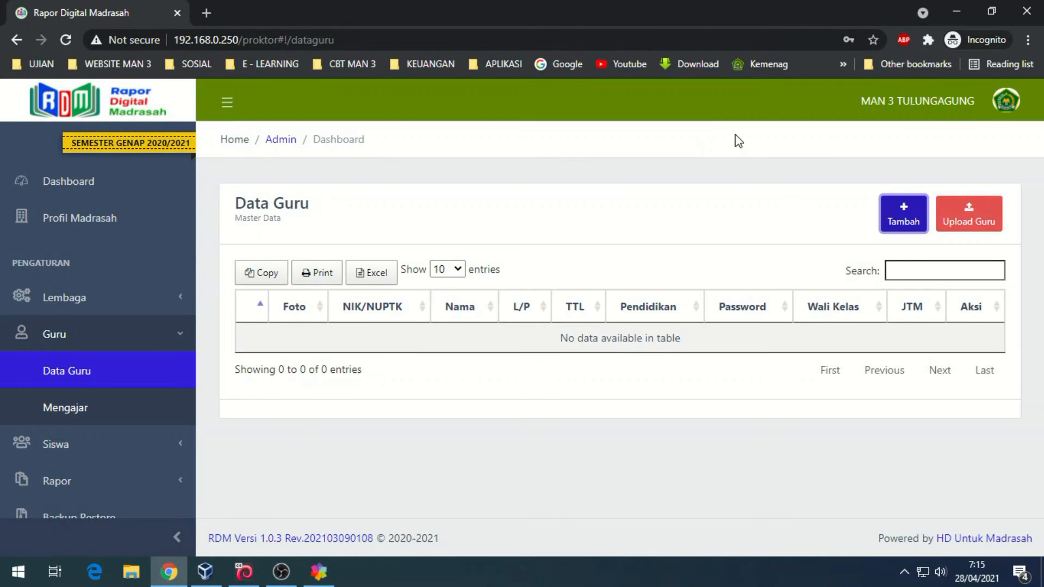
click(990, 223)
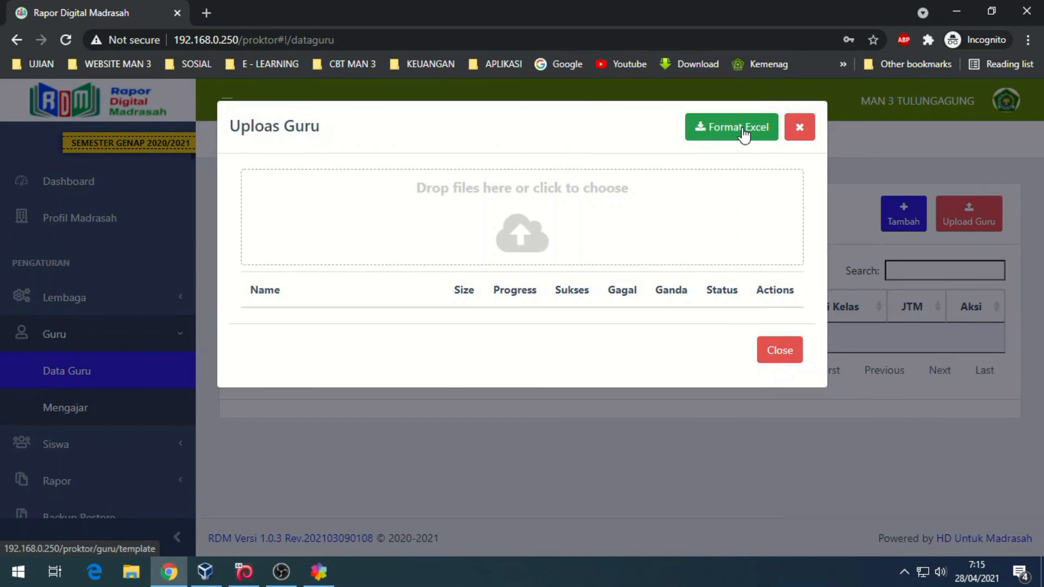
click(741, 125)
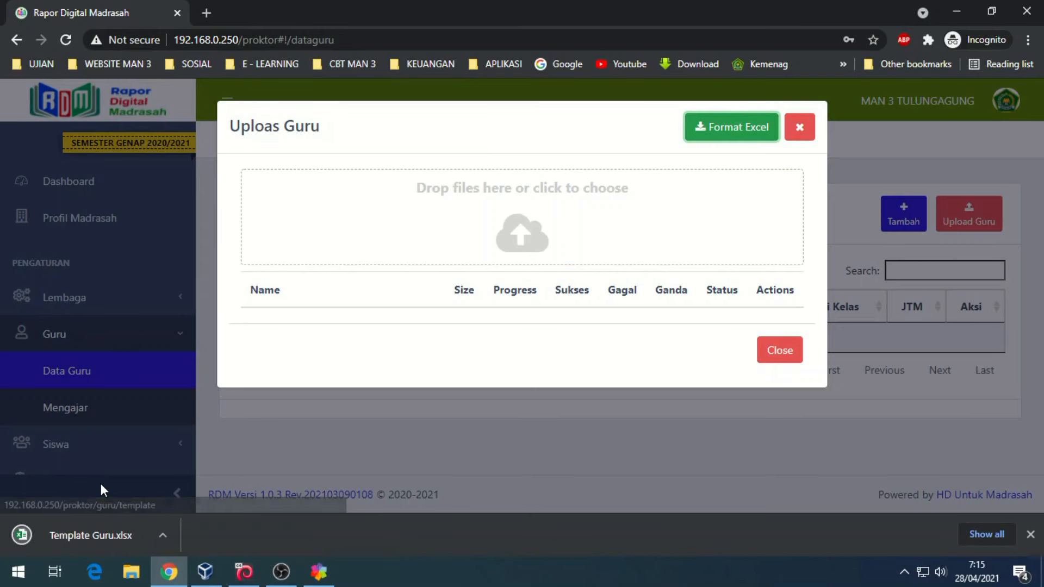
click(99, 539)
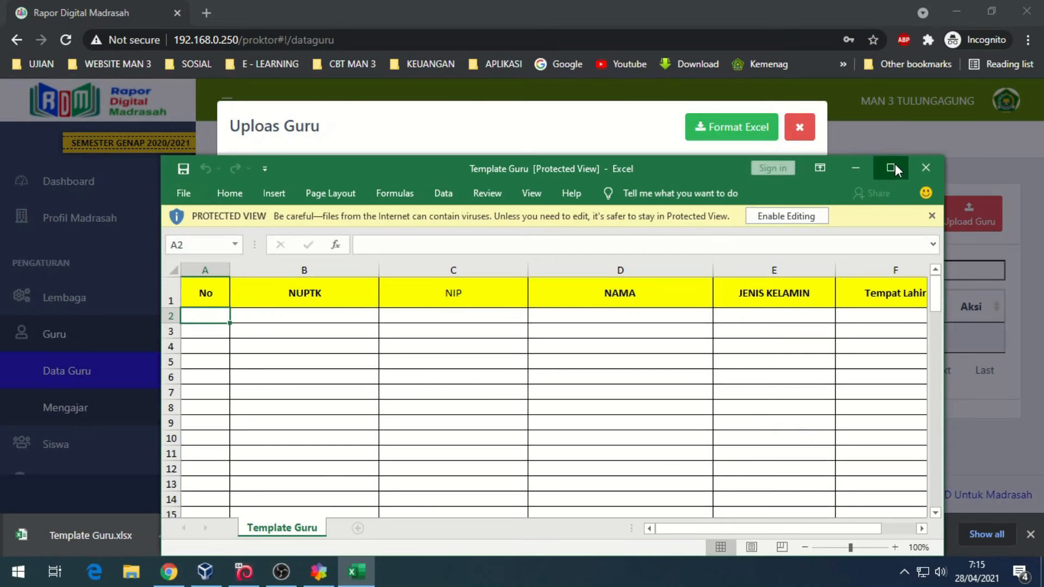
- Maximize Template Guru in Excel, enable editing and review its column headings
click(896, 166)
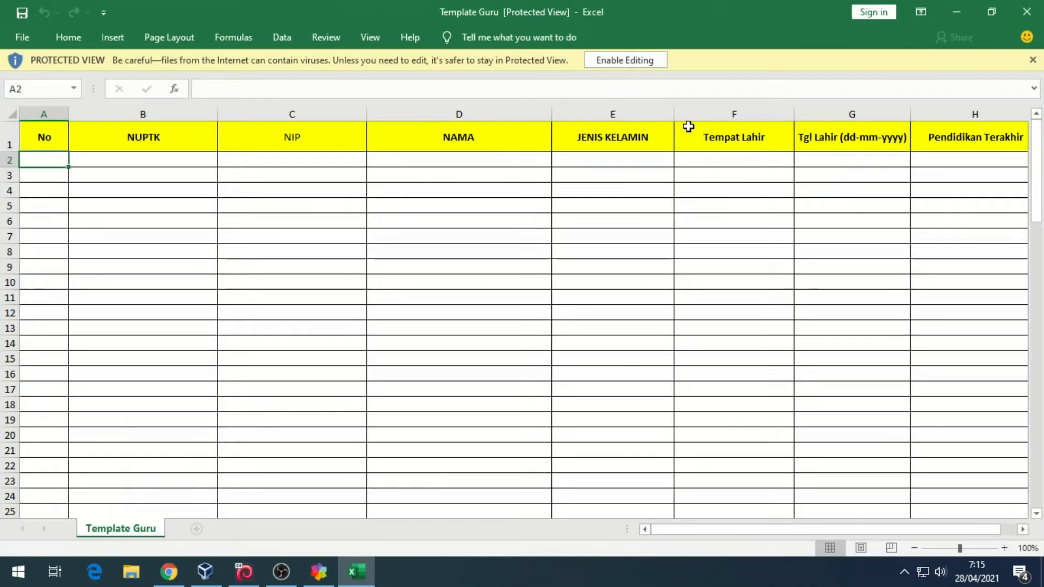
click(642, 61)
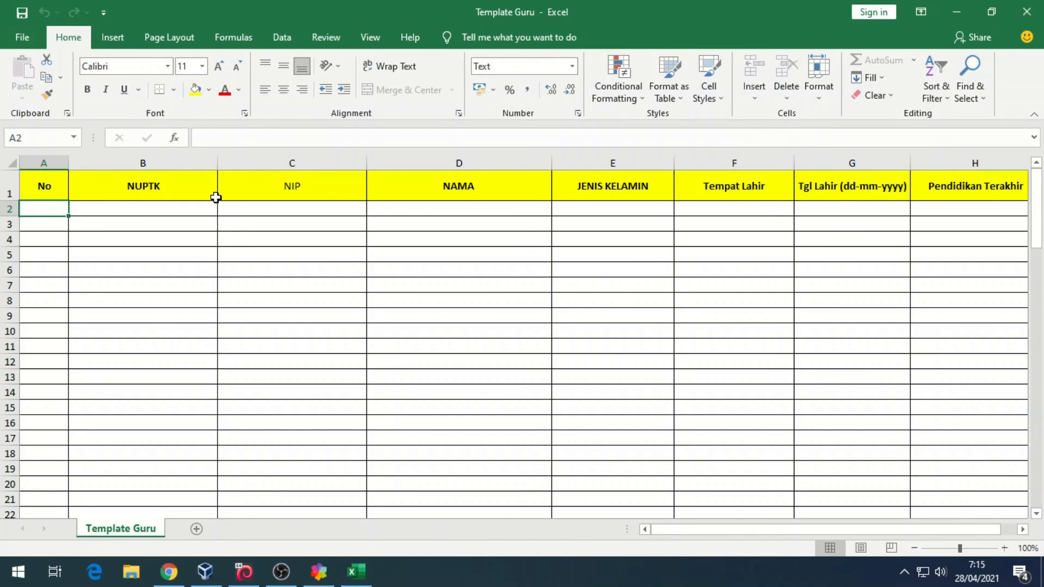
drag(703, 530, 620, 484)
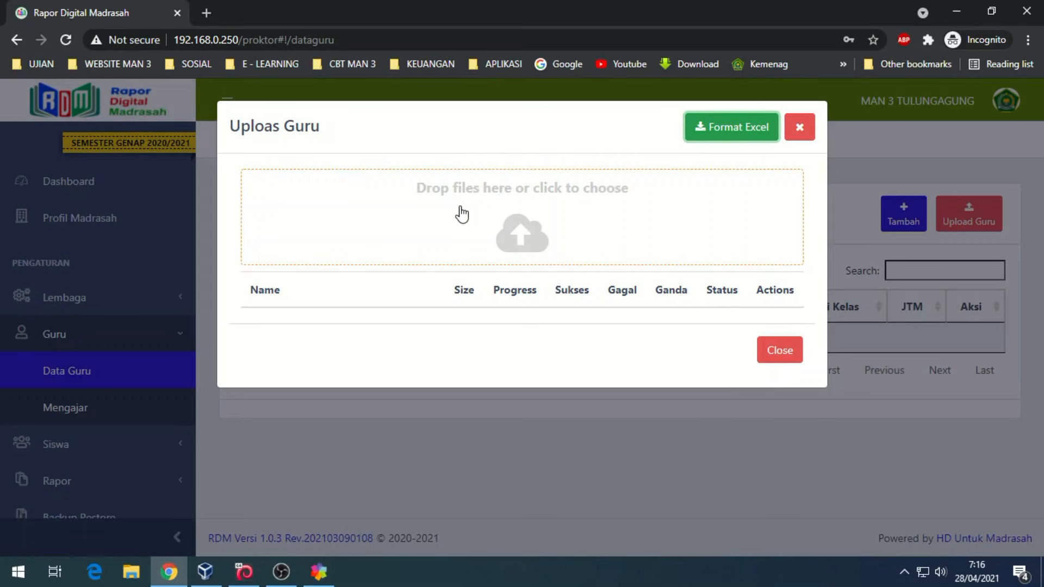
- Upload Template Guru new.xlsx, importing 48 teachers with 0 failed and 0 duplicates, then close the dialog
click(517, 206)
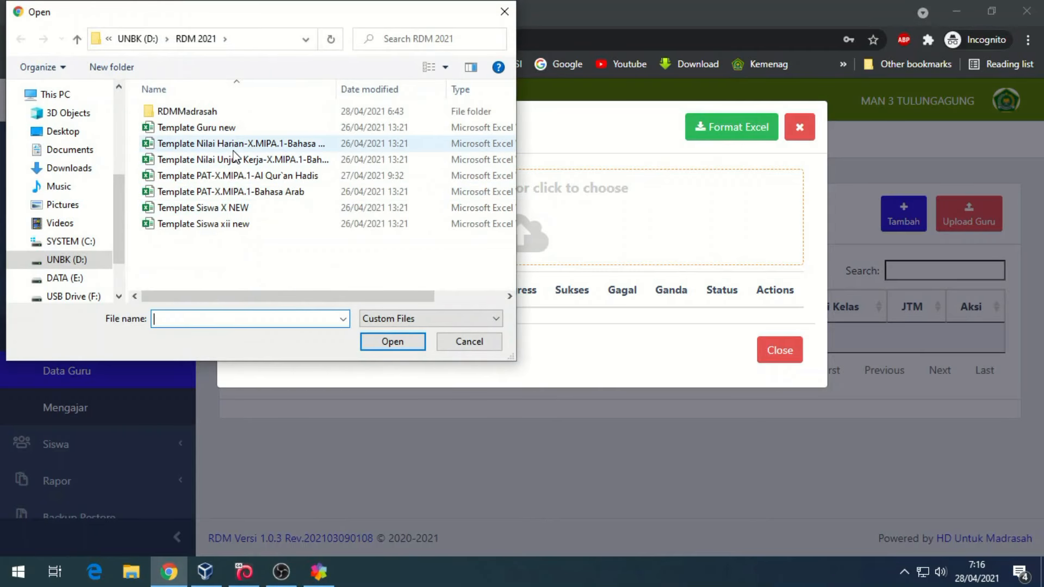
double_click(199, 128)
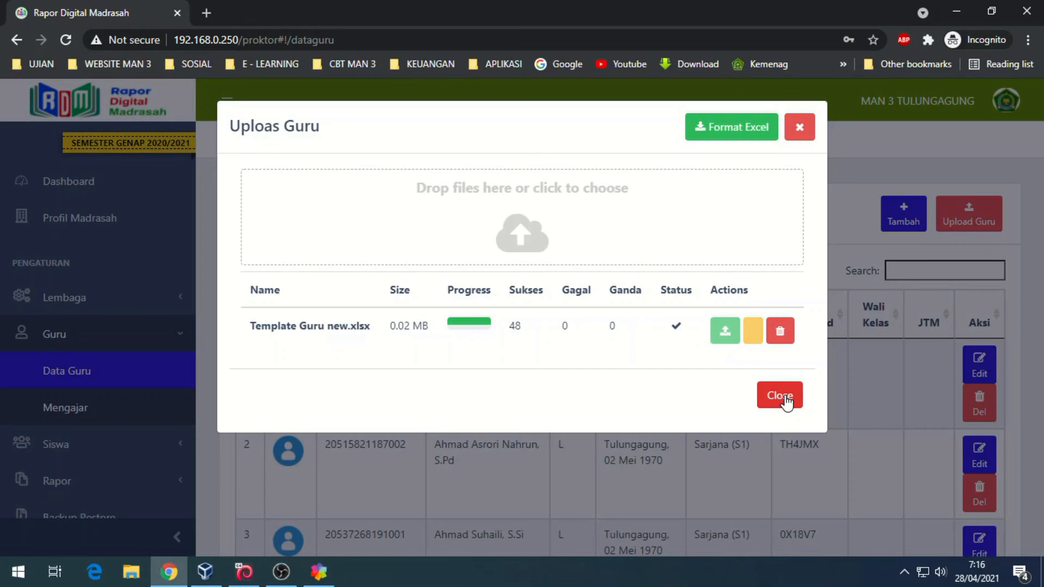
click(780, 395)
- Show 100 entries per page in Data Guru and scroll through all 48 teachers and back
click(447, 269)
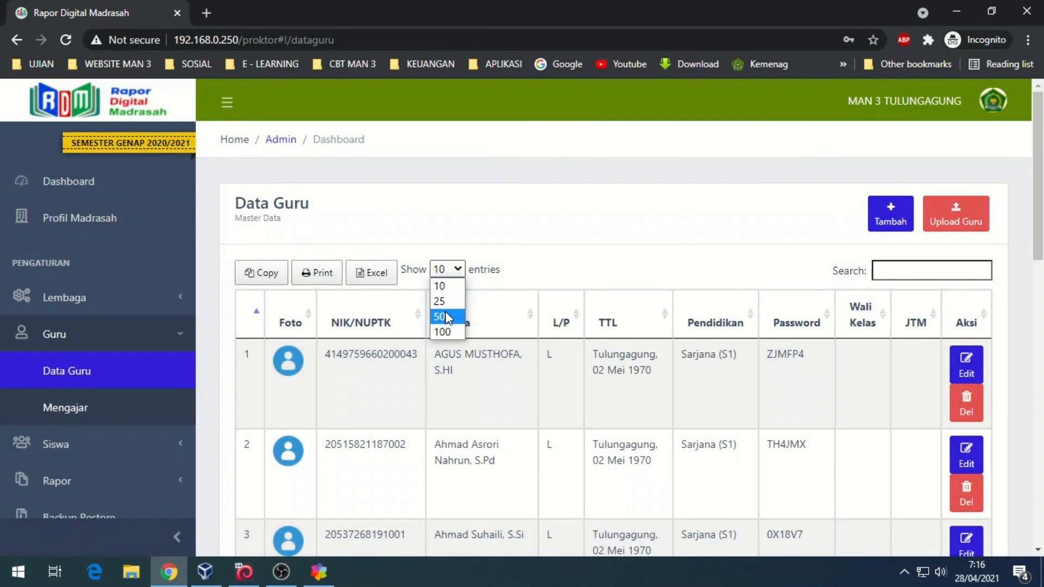
click(443, 332)
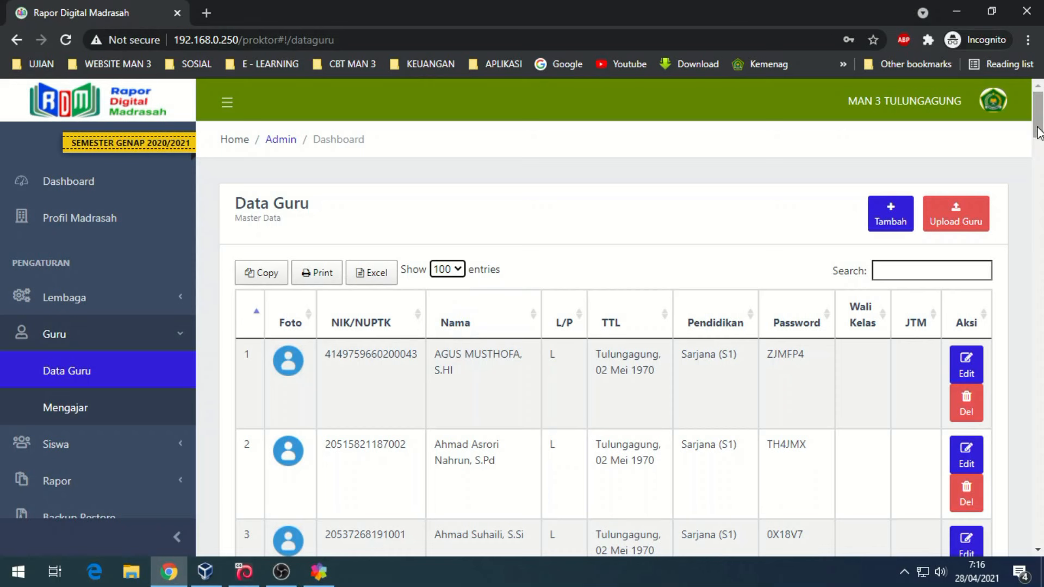
drag(1039, 126, 1008, 560)
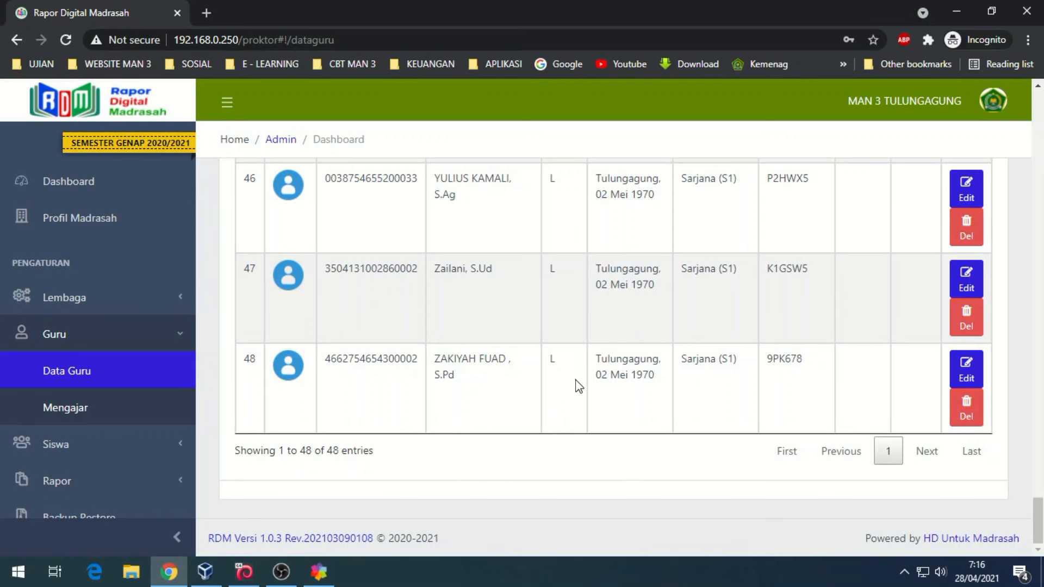
drag(1039, 526, 1038, 115)
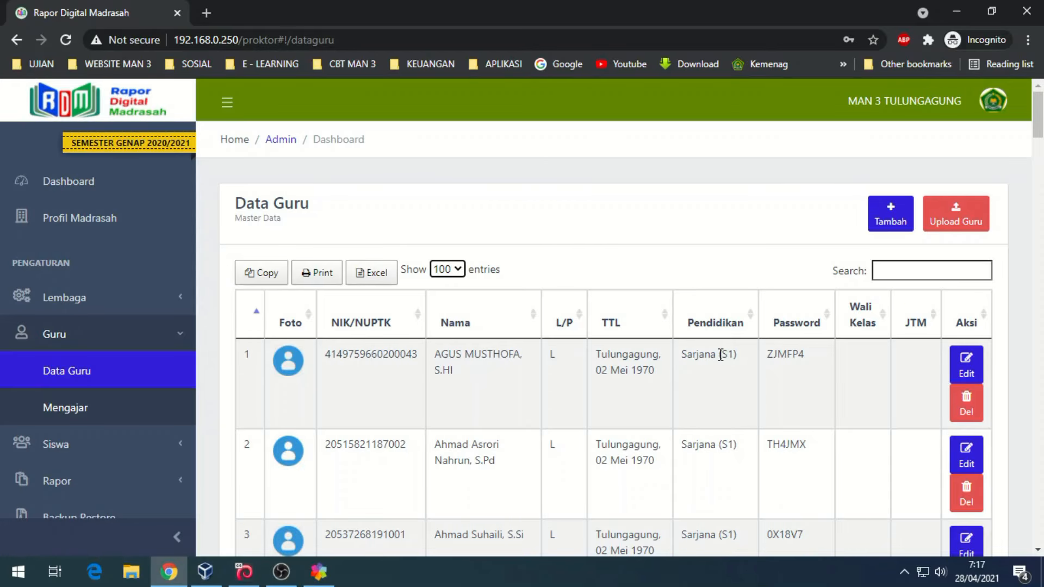
- On the Kelas page, add class X.MIPA.1 (grade X, IPA) with the first listed homeroom teacher
click(71, 297)
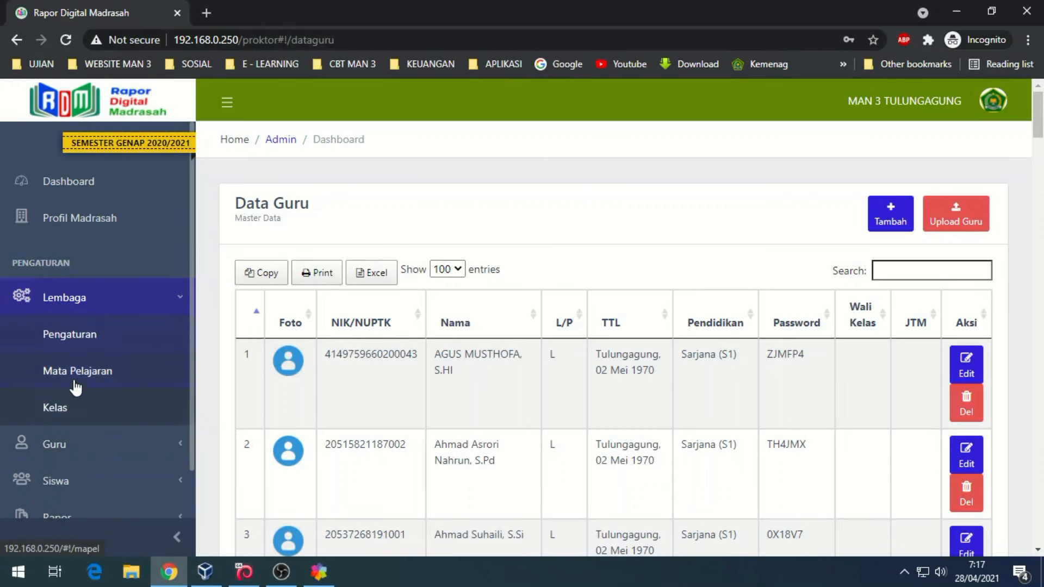
click(77, 415)
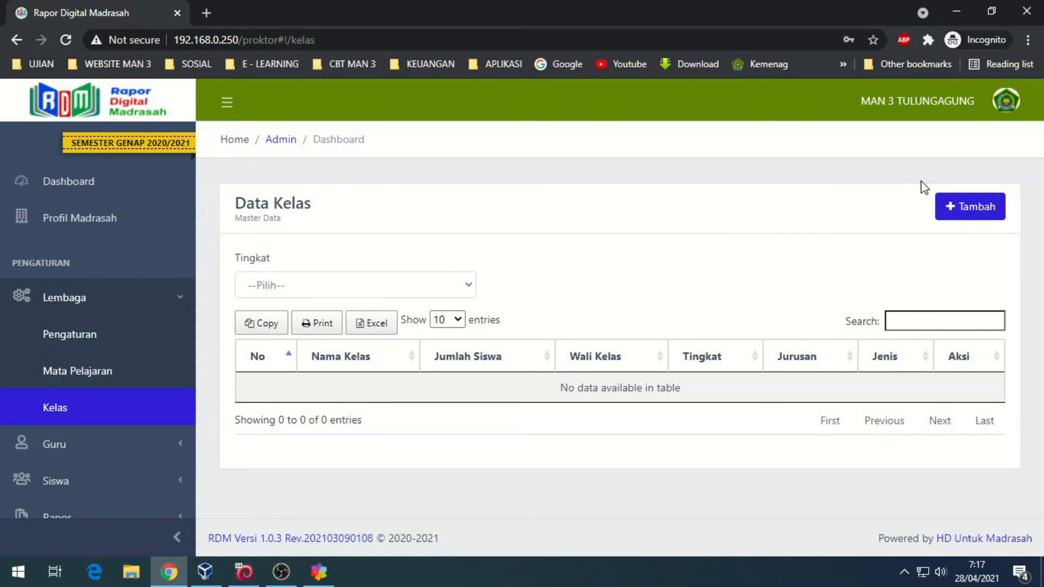
click(973, 210)
click(486, 181)
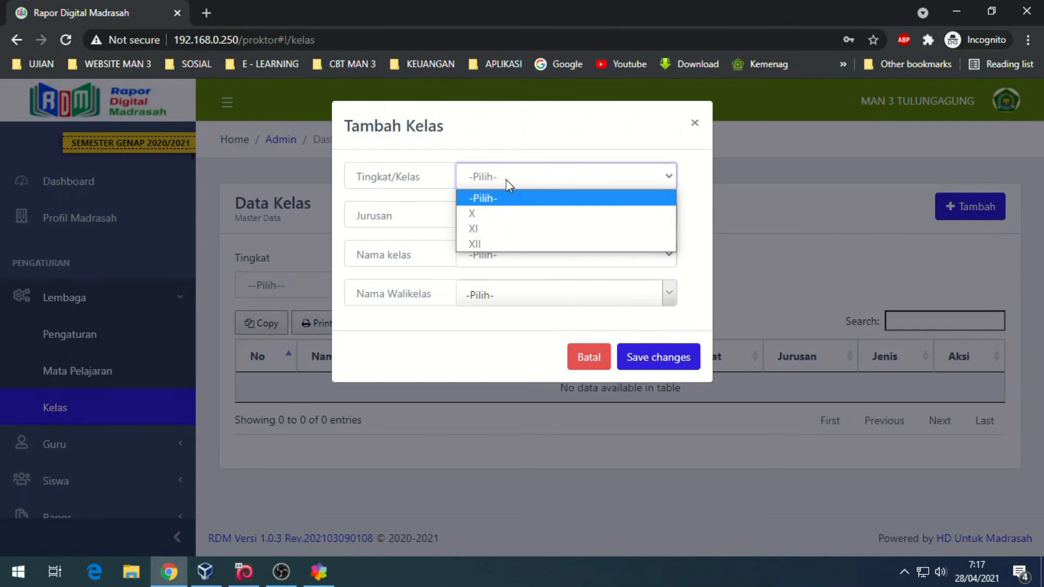
click(496, 212)
click(496, 217)
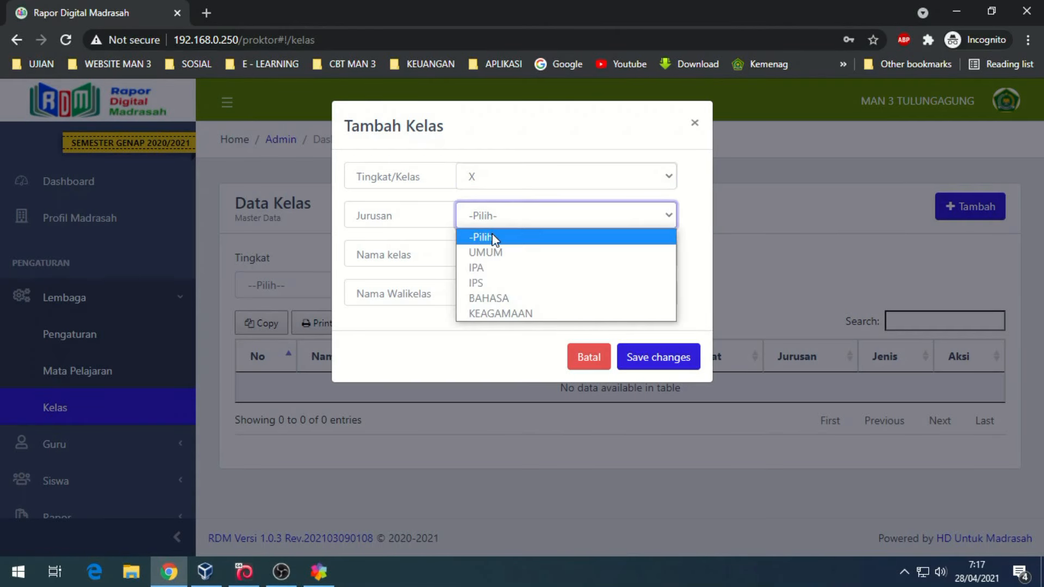
click(484, 269)
click(489, 256)
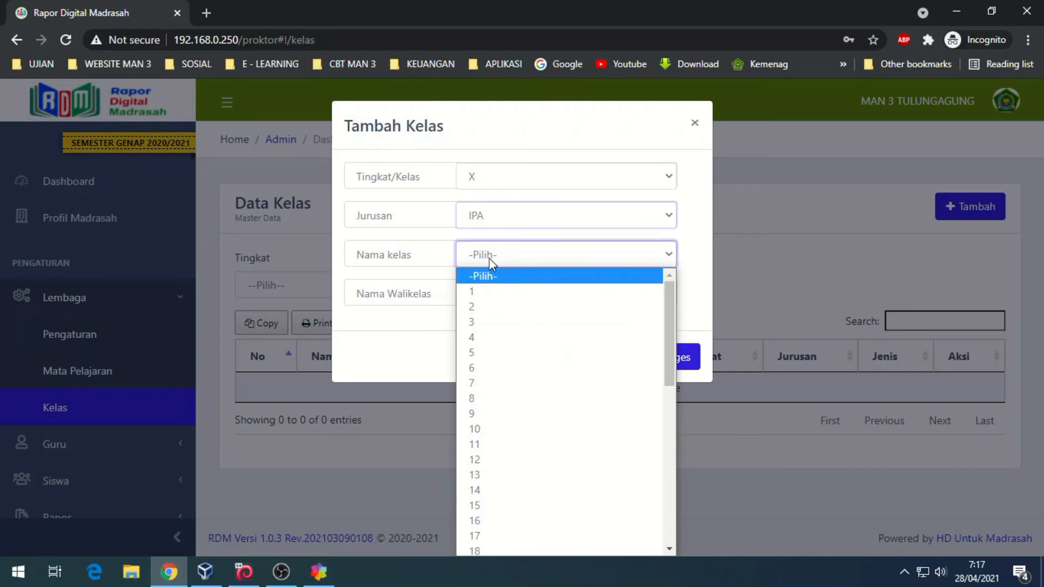
click(484, 290)
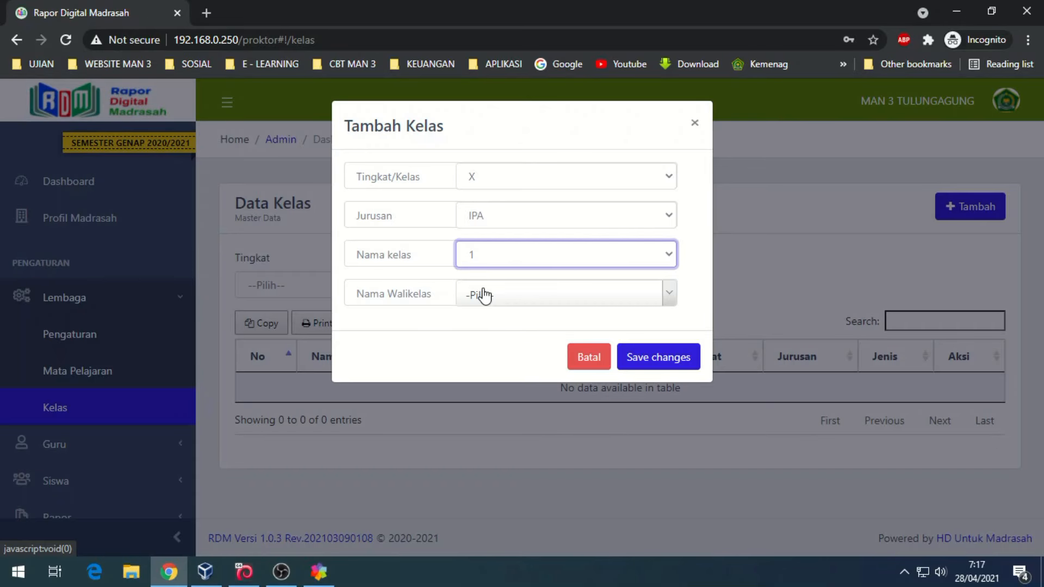
click(486, 295)
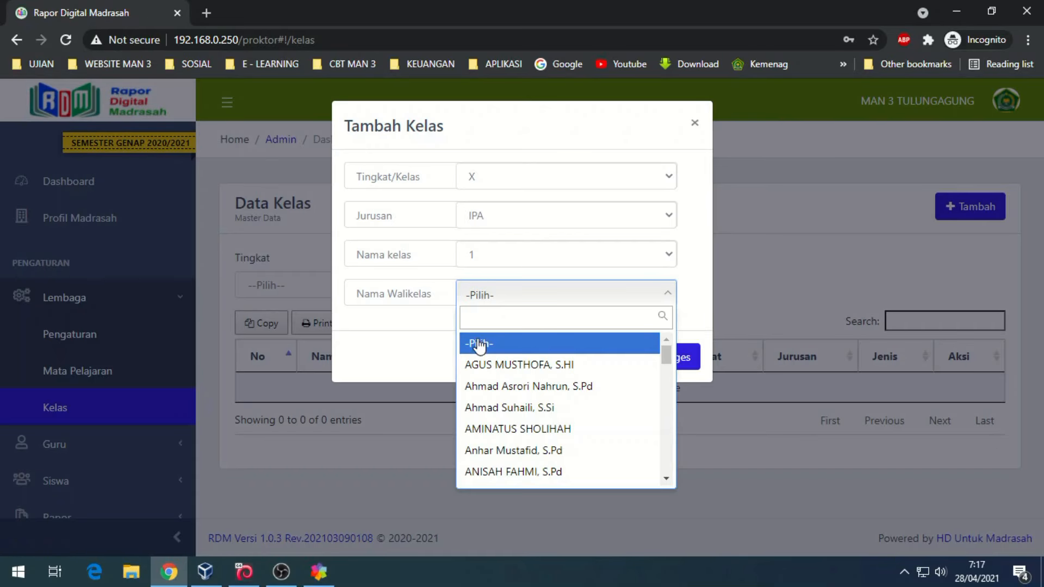
click(482, 366)
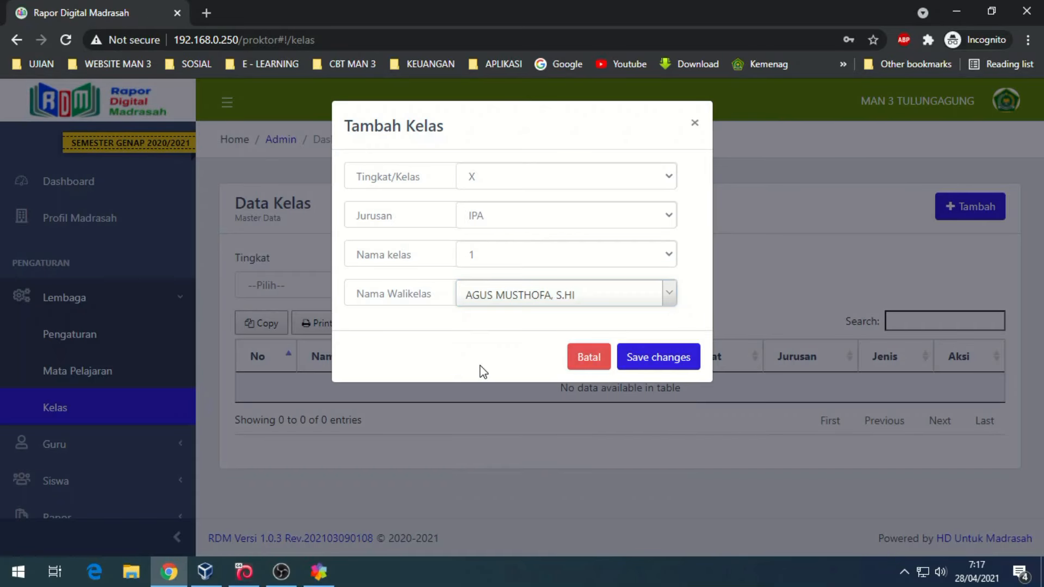
click(657, 357)
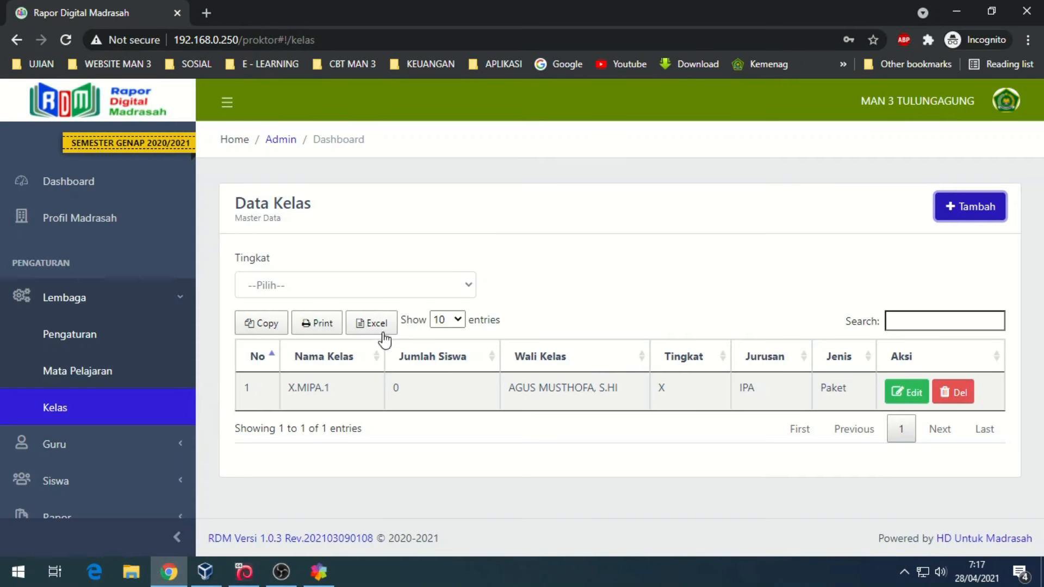
- Add class X.MIPA.2 (grade X, IPA, number 2) with the second listed homeroom teacher
click(309, 292)
click(952, 223)
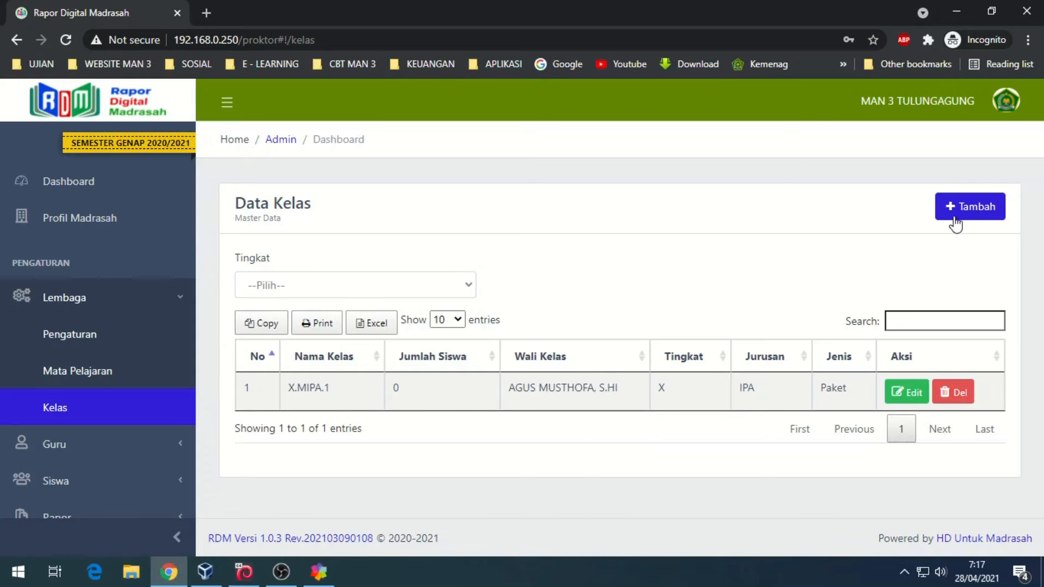
click(957, 209)
click(484, 177)
click(478, 212)
click(481, 217)
click(479, 268)
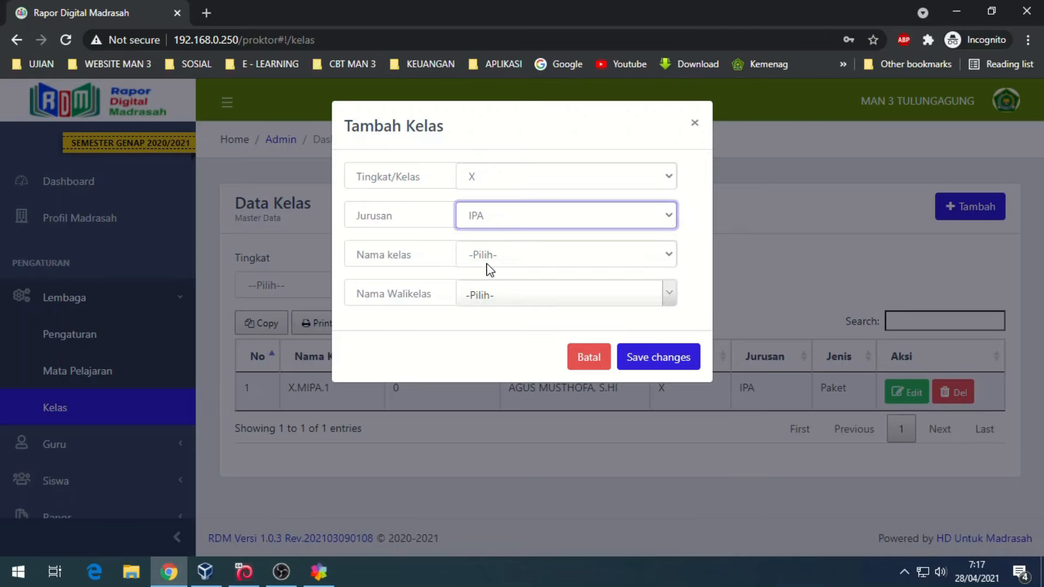
click(490, 255)
click(489, 308)
click(501, 295)
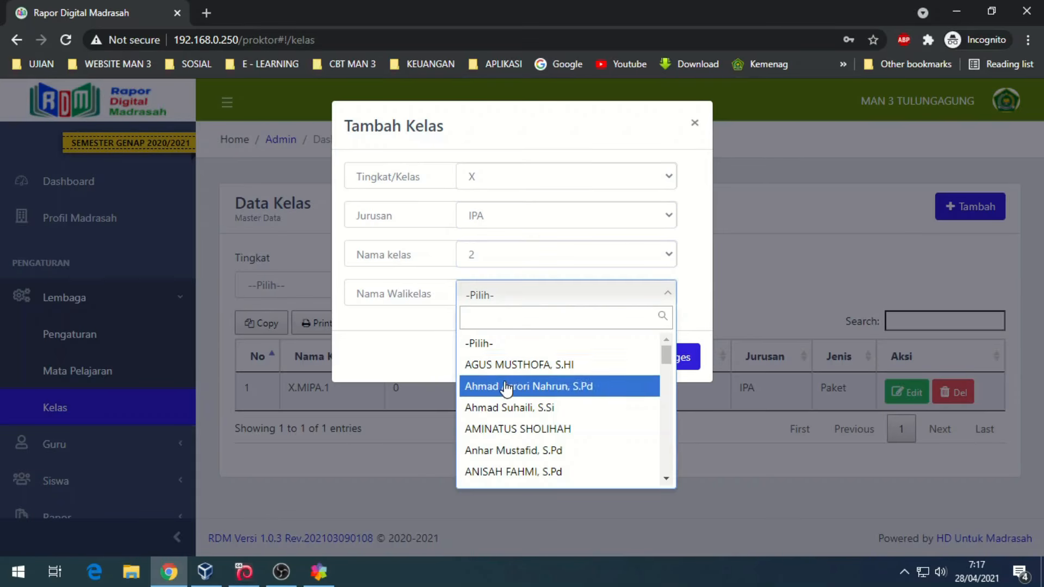
click(505, 389)
click(665, 359)
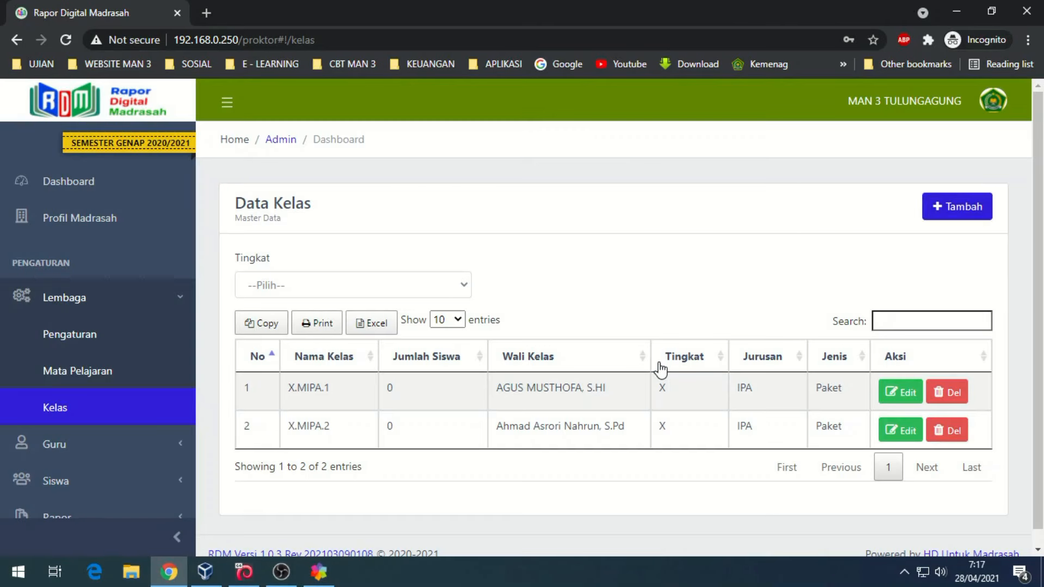
- Add class X.MIPA.3 (grade X, IPA, number 3) with the third listed homeroom teacher
click(958, 206)
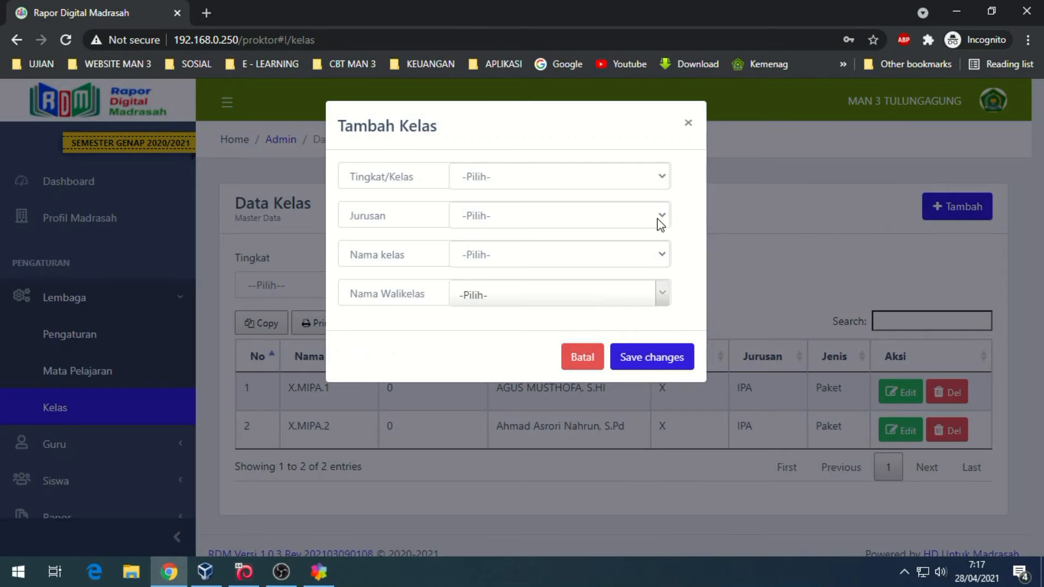
click(503, 181)
click(494, 210)
click(494, 216)
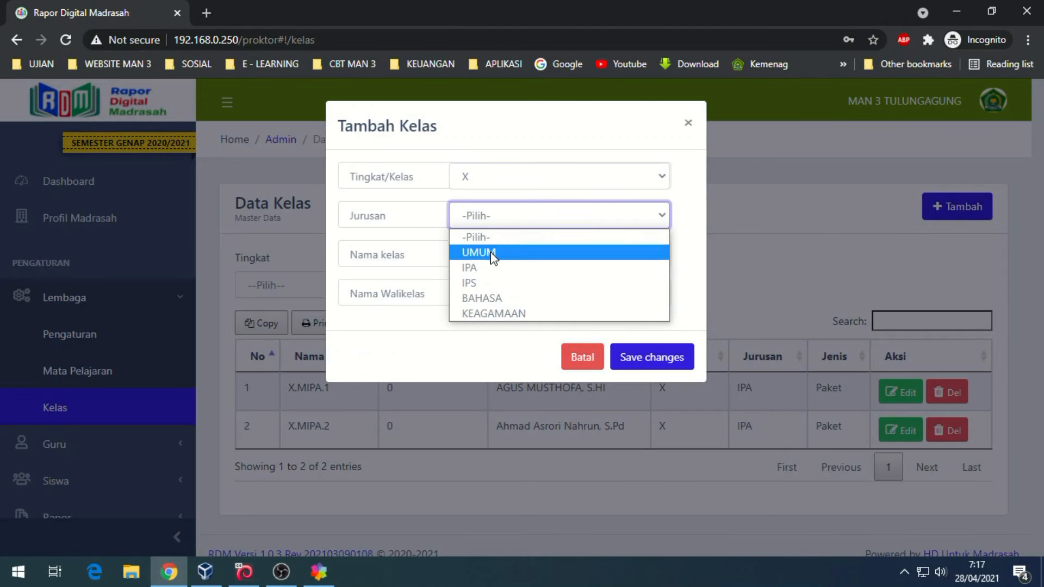
click(488, 270)
click(492, 257)
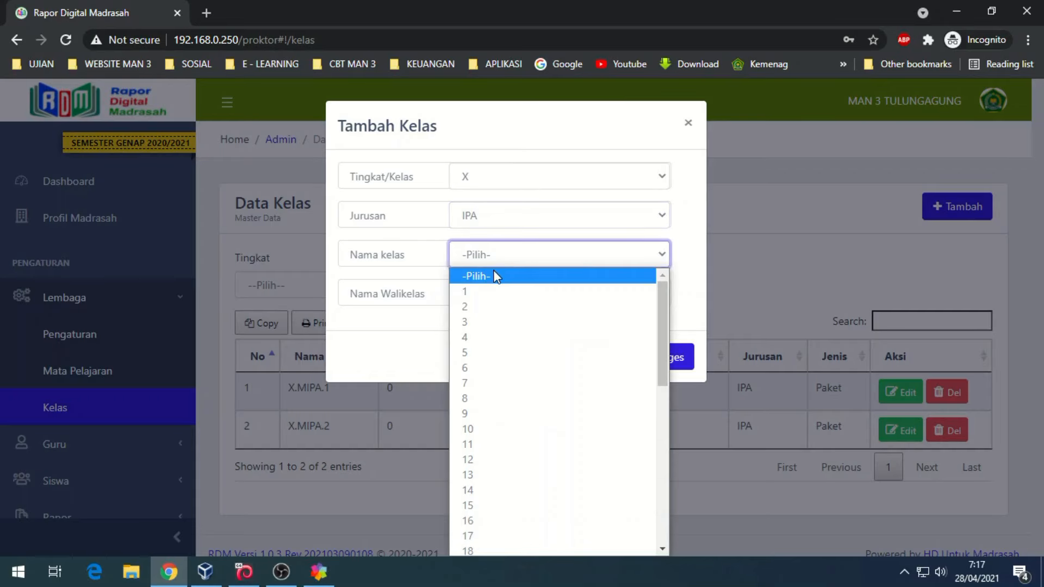
click(492, 319)
click(494, 298)
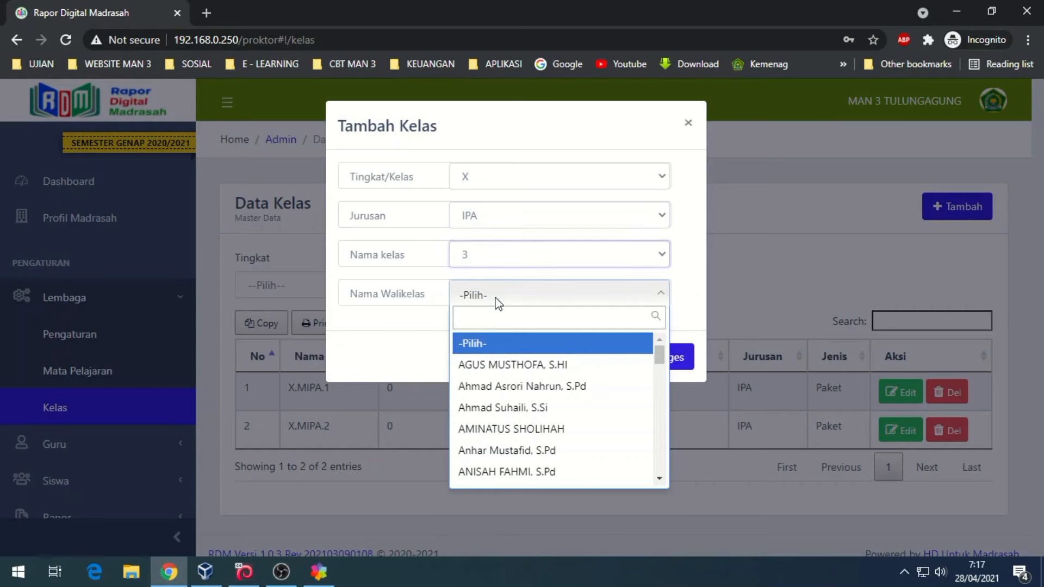
click(483, 408)
click(647, 363)
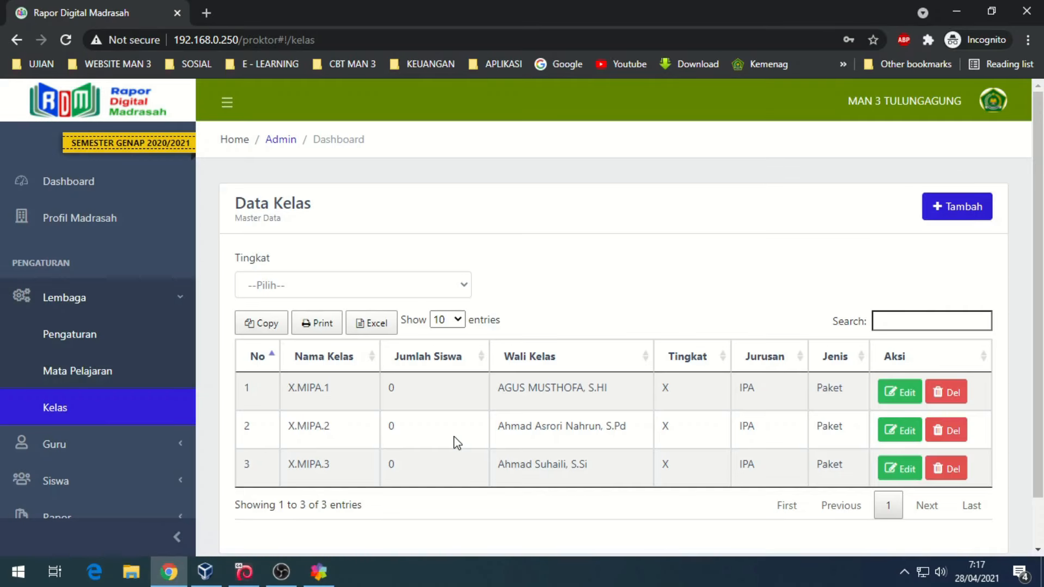
- Add class X.IPS.1 (grade X, IPS, number 1) with a homeroom teacher
click(928, 209)
click(511, 176)
click(497, 212)
click(498, 218)
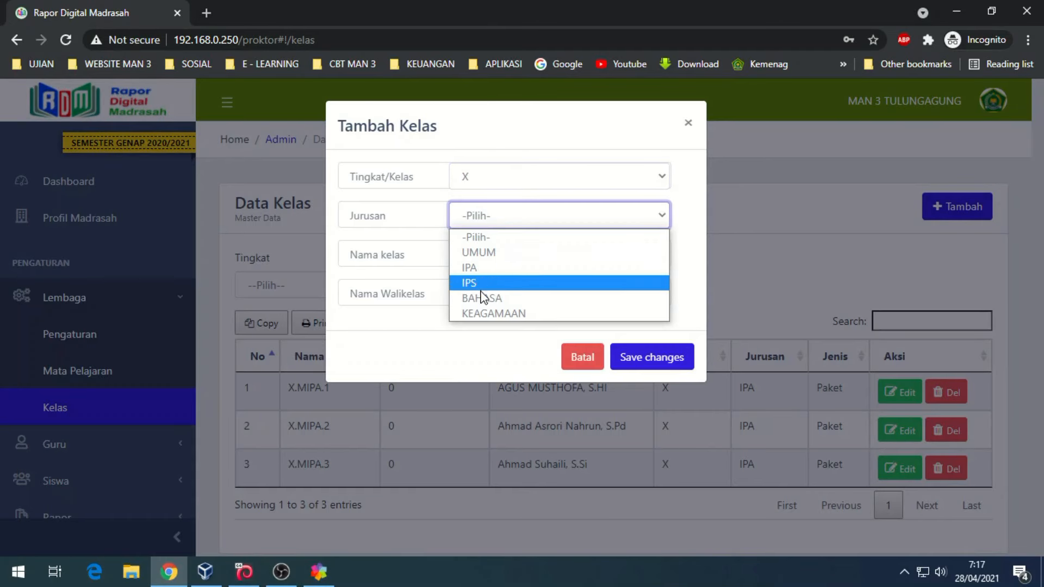
click(482, 286)
click(487, 260)
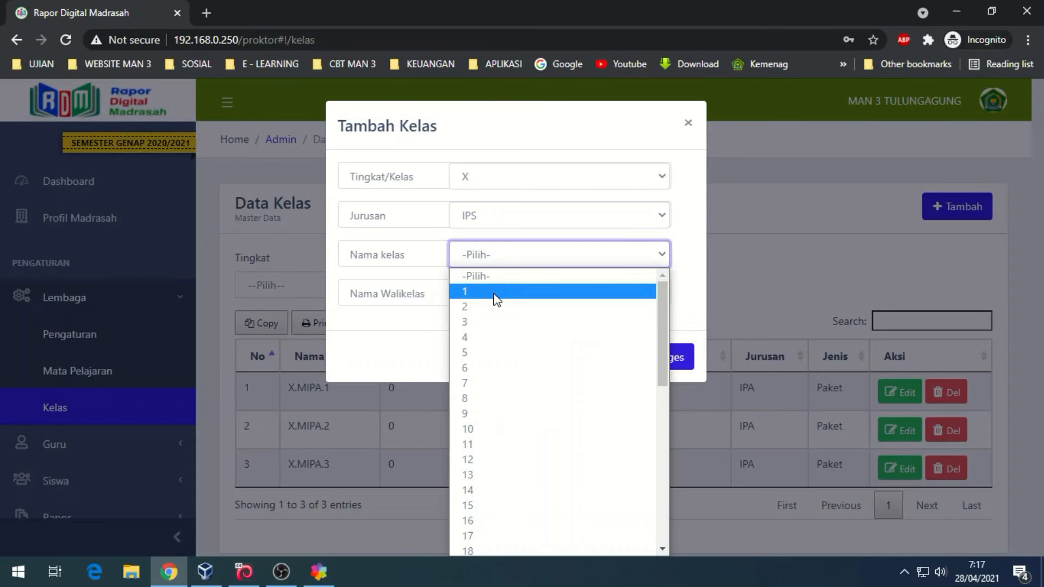
click(496, 293)
click(495, 296)
click(487, 427)
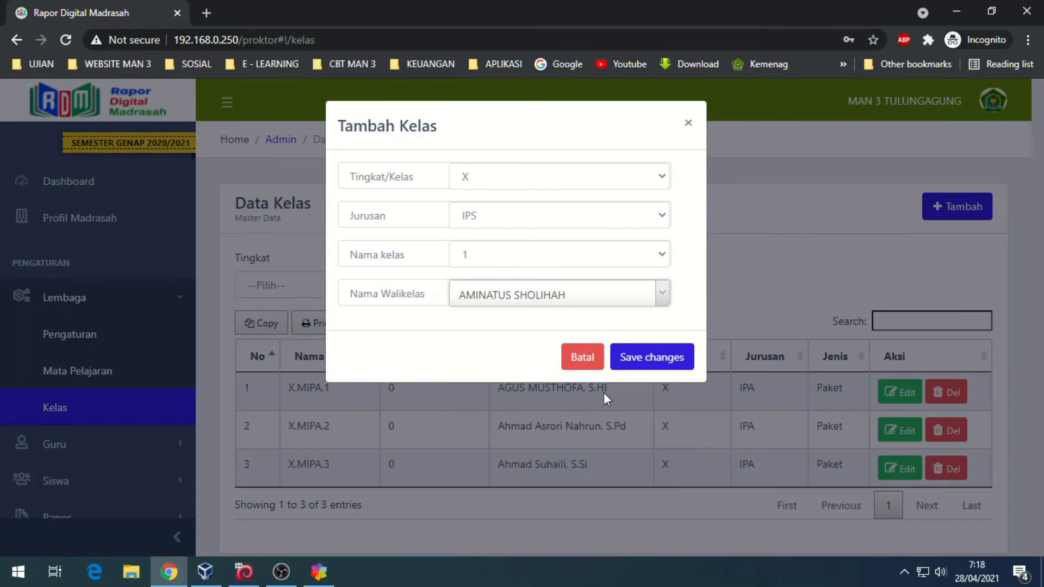
click(659, 354)
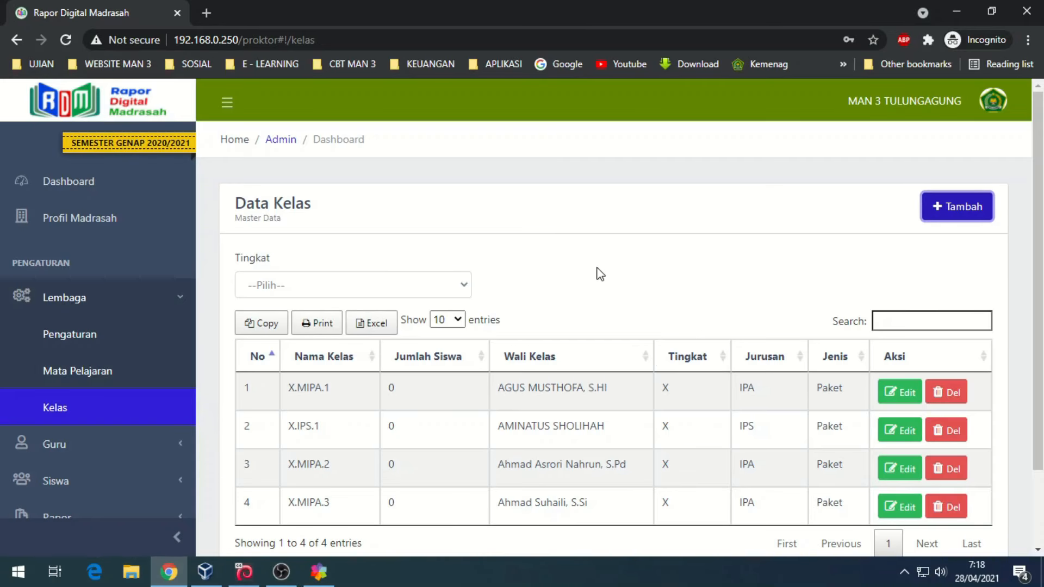
- Add class X.IPS.2 (grade X, IPS, number 2) with a homeroom teacher
click(962, 214)
click(518, 176)
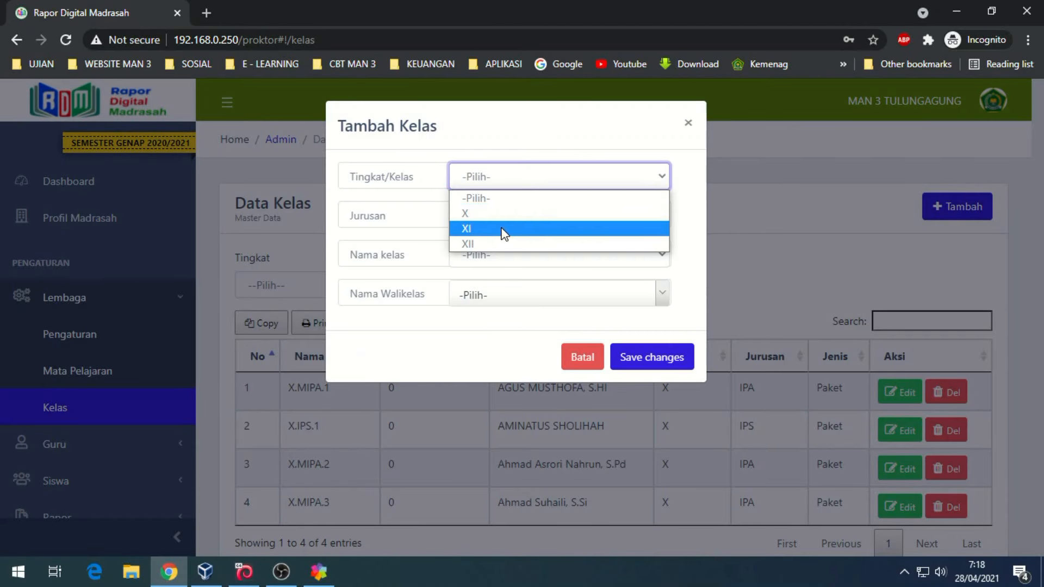
click(503, 214)
click(495, 218)
click(478, 282)
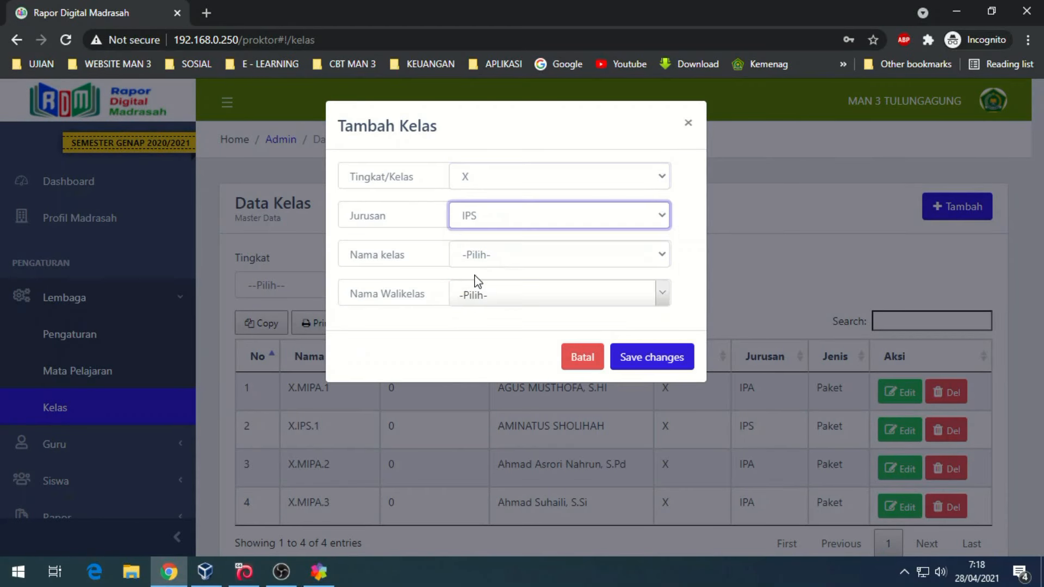
click(488, 254)
click(483, 308)
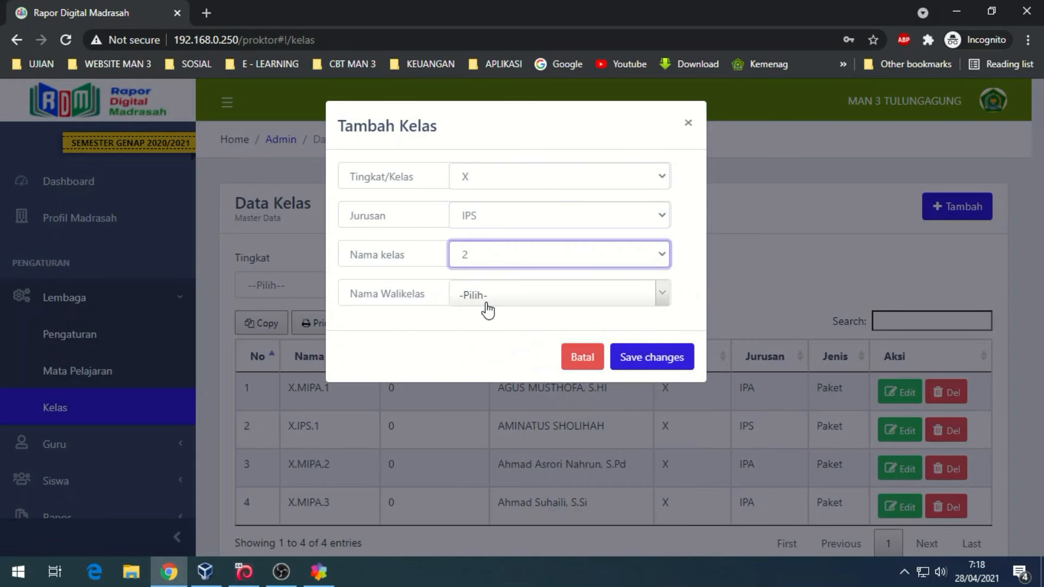
click(494, 301)
click(492, 450)
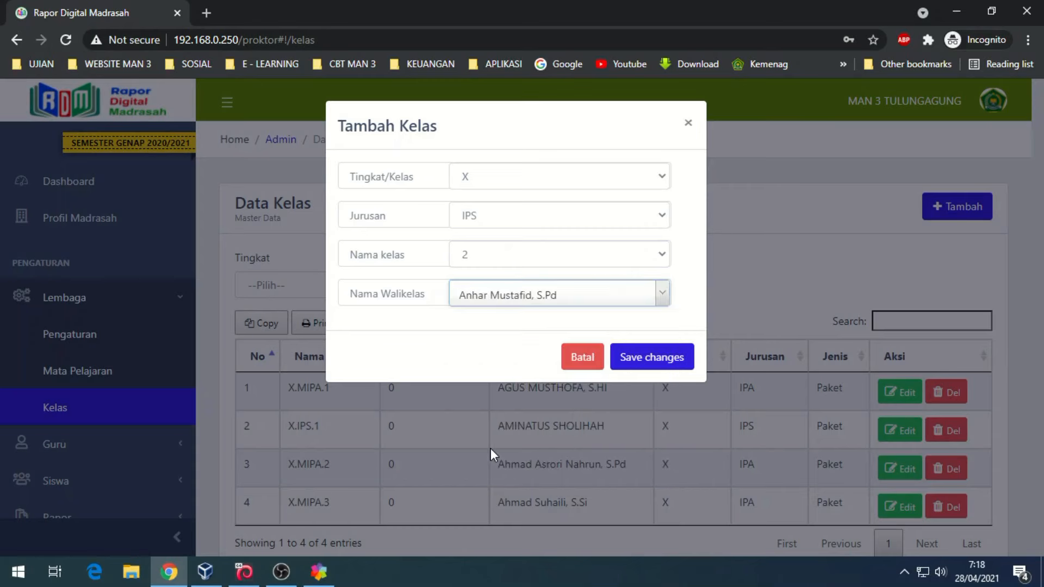
click(653, 357)
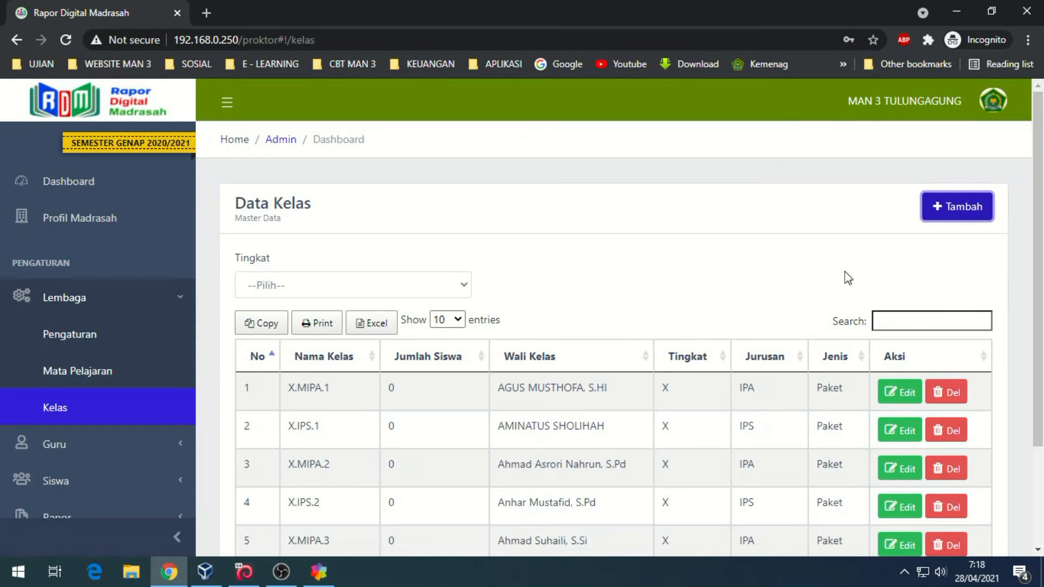
- Add class X.IPS.3 (grade X, IPS, number 3) with a homeroom teacher
click(935, 215)
click(494, 184)
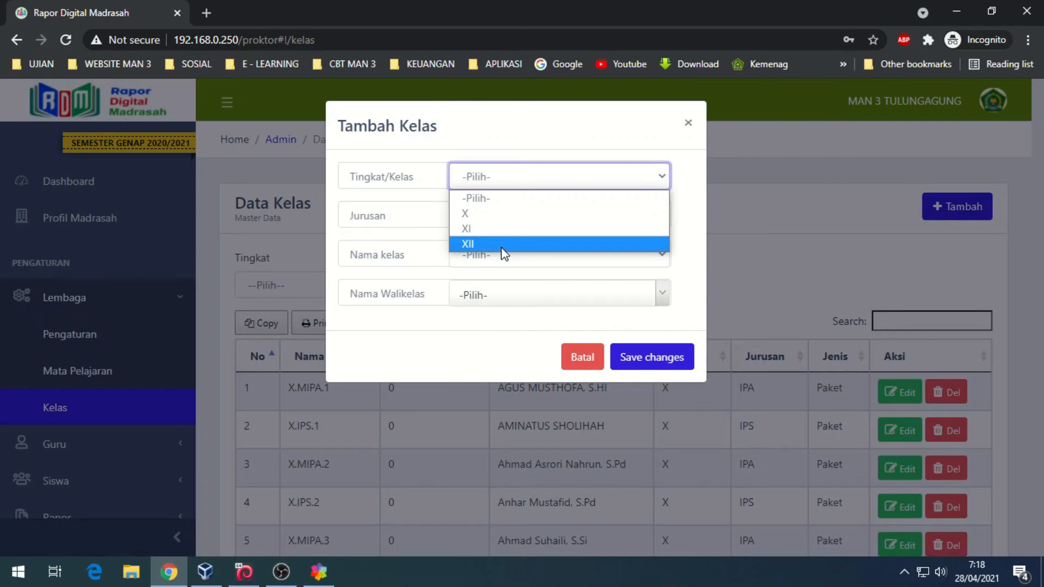
click(495, 209)
click(494, 217)
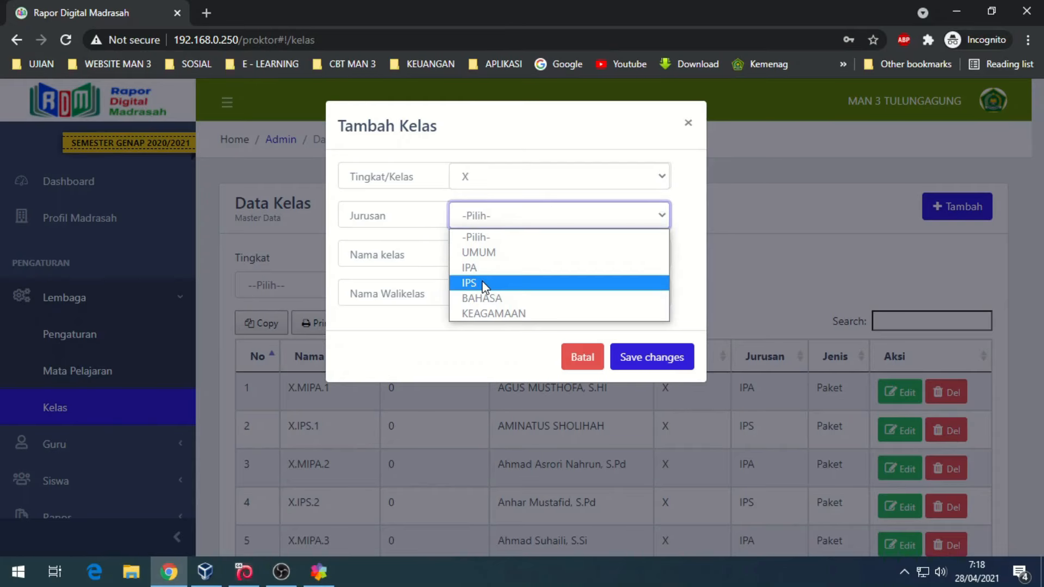
click(481, 282)
click(493, 258)
click(485, 325)
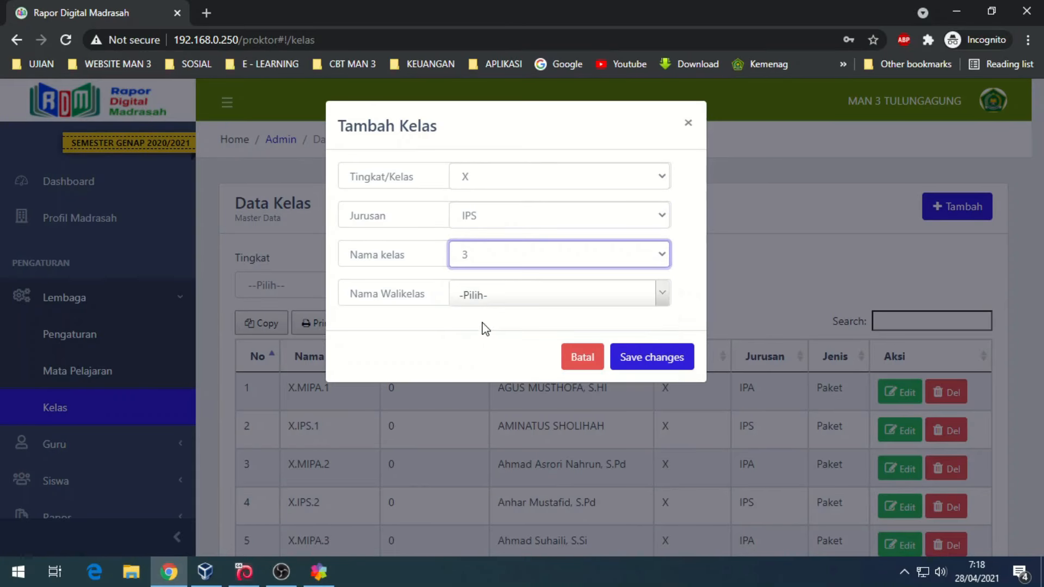
click(486, 298)
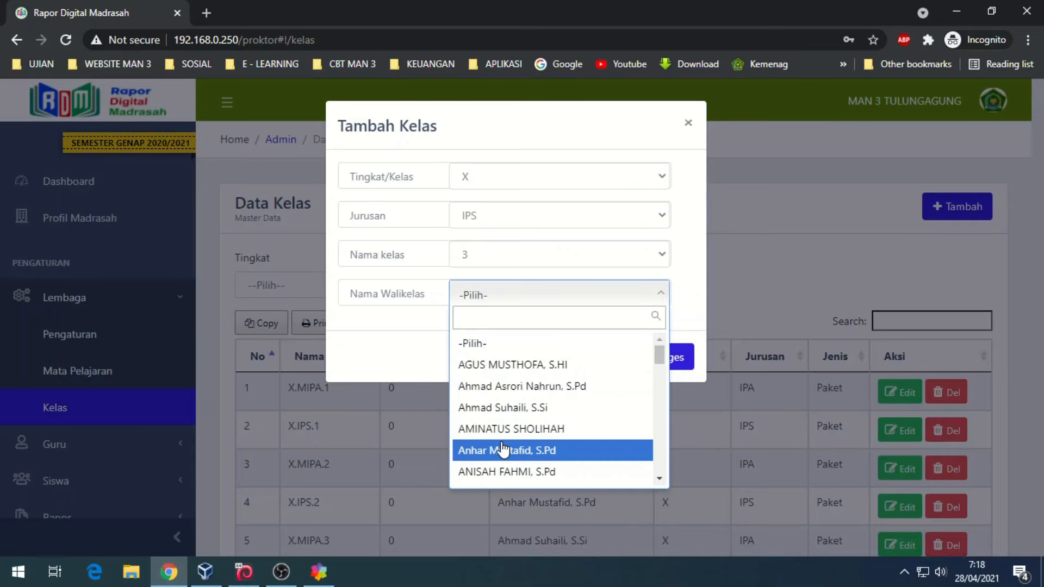
click(506, 472)
click(662, 348)
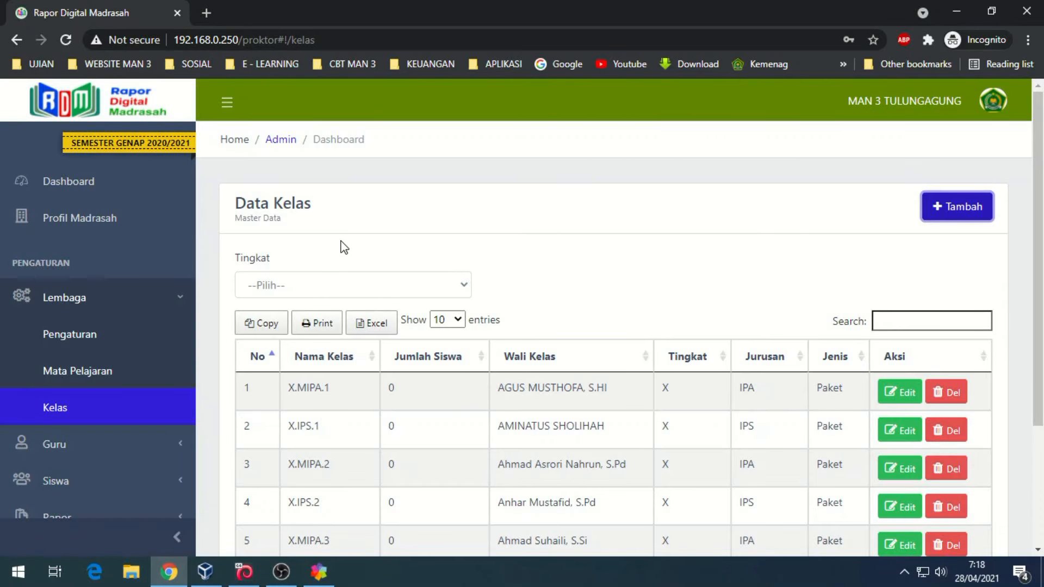
- Review Data Guru and the six grade X classes, then go to the Mengajar teaching assignments page
click(77, 443)
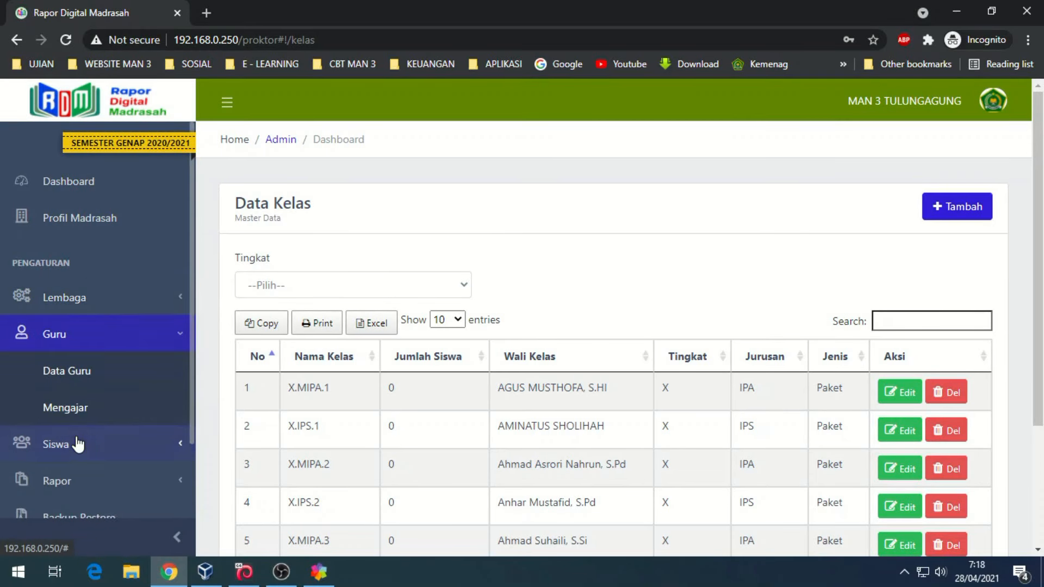
click(87, 373)
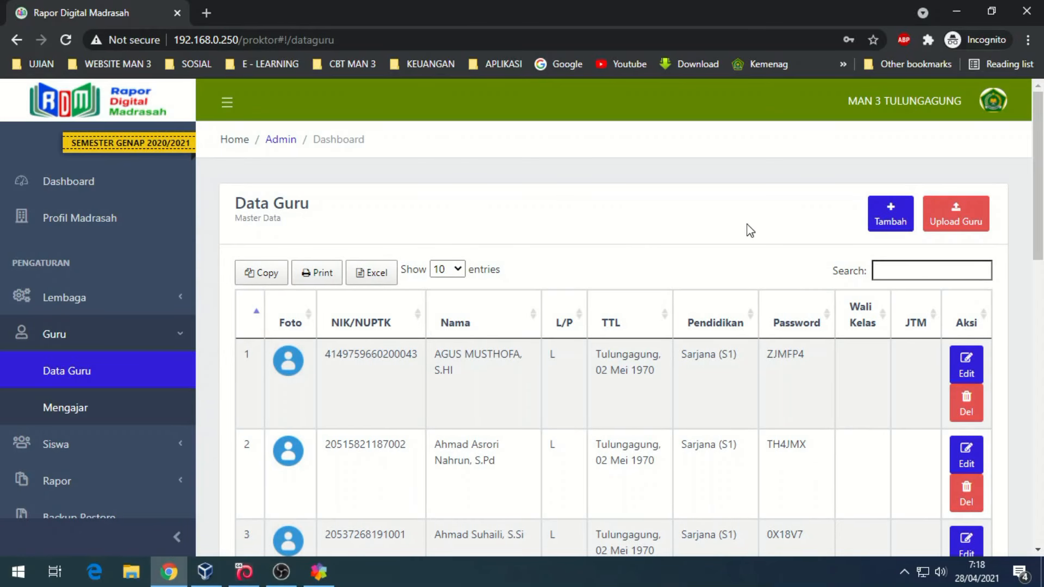
click(82, 298)
click(67, 412)
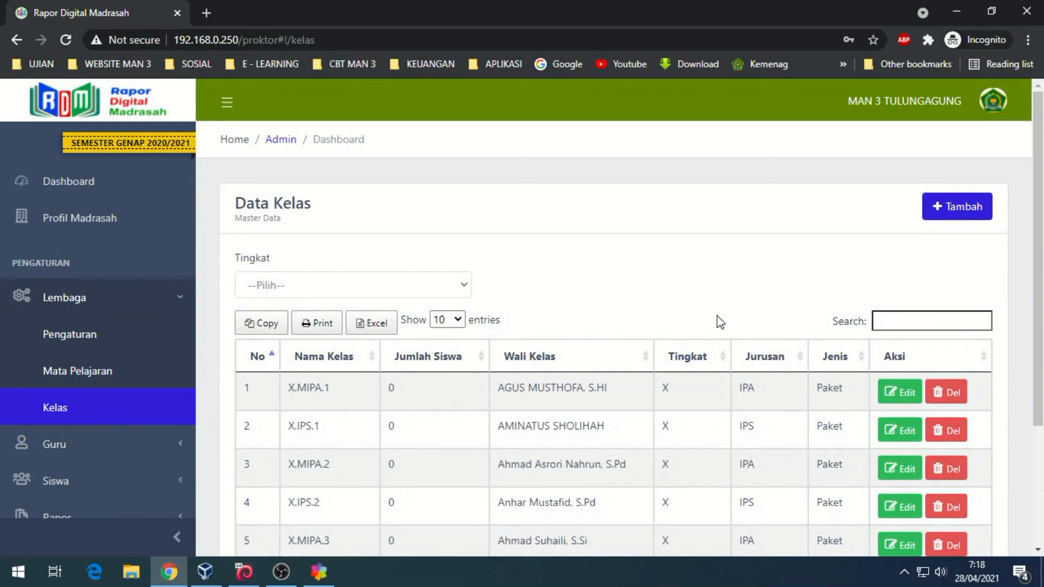
scroll(484, 367, down, 3)
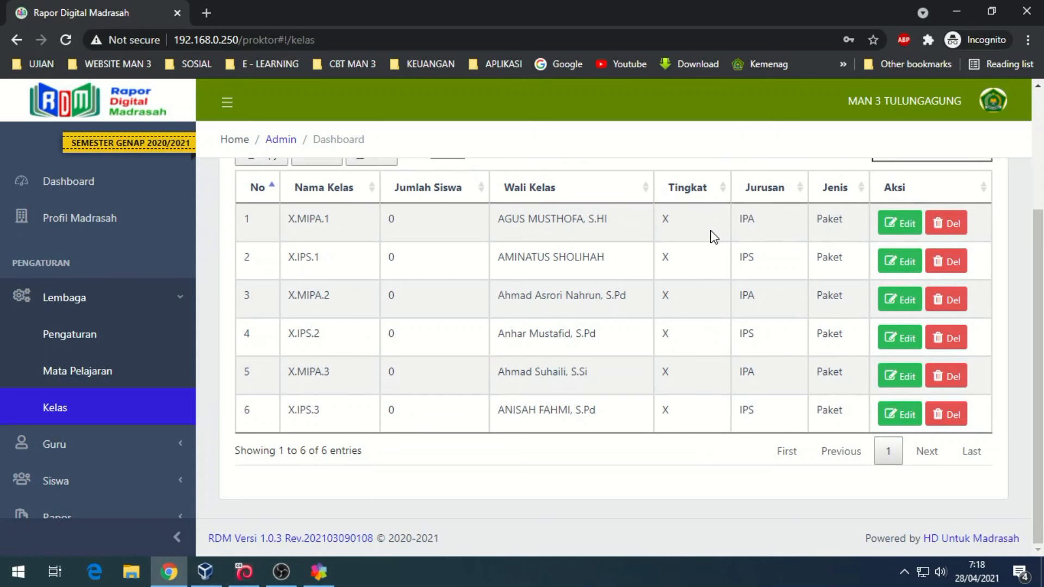
click(59, 445)
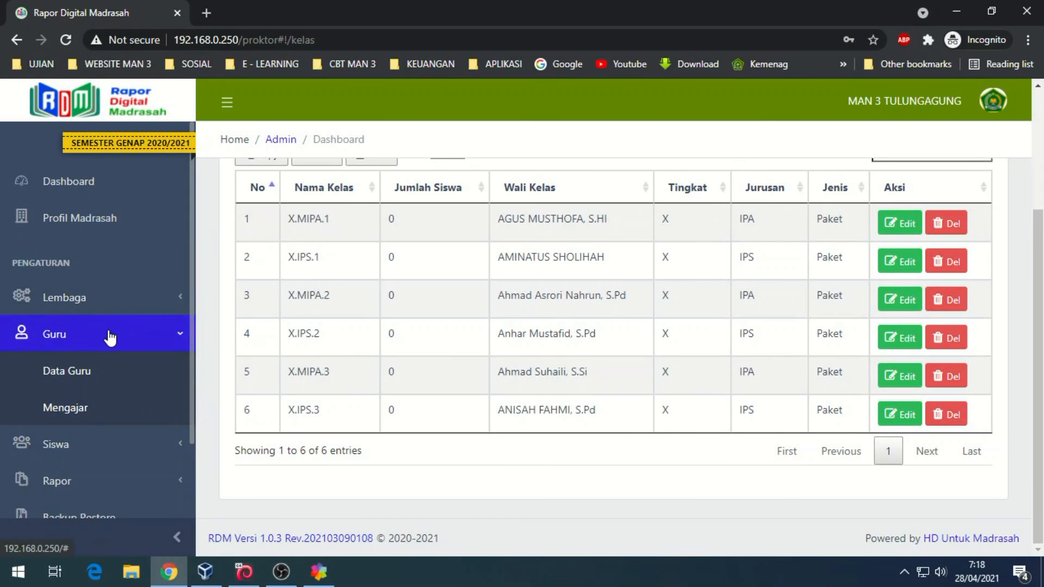
click(76, 416)
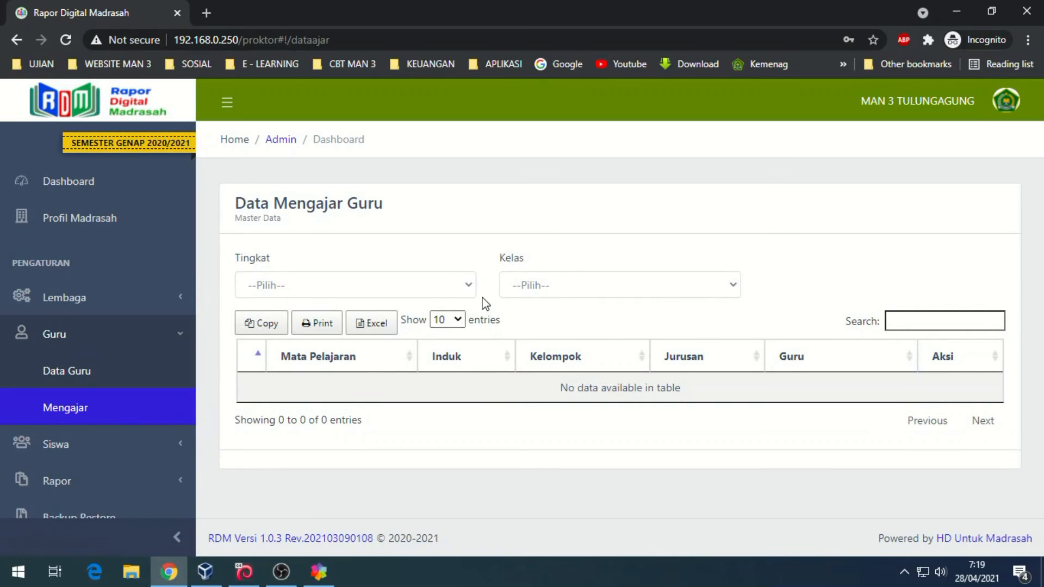
- Filter the teaching assignments to grade X, class X.MIPA.1
click(420, 291)
click(345, 324)
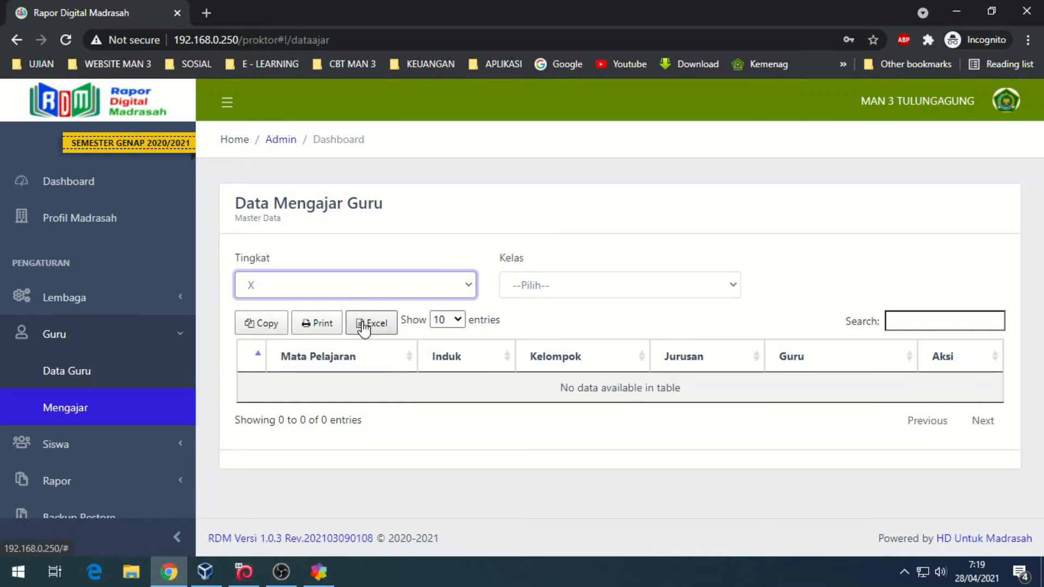
click(578, 288)
click(537, 322)
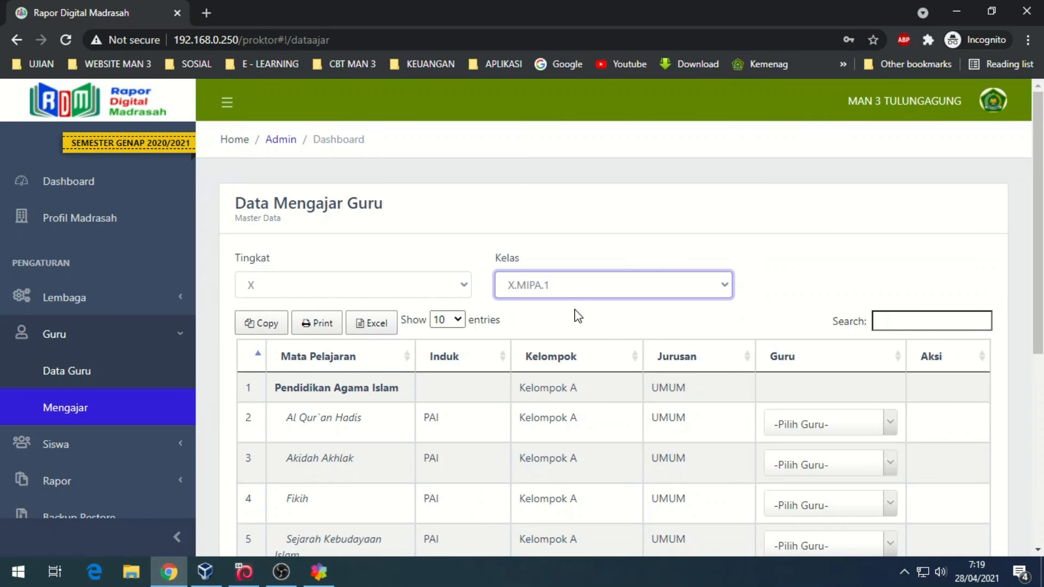
- Assign teachers to Al Qur`an Hadis, Akidah Akhlak, Fikih, Sejarah Kebudayaan Islam and Pendidikan Pancasila dan Kewarganegaraan
scroll(575, 313, down, 3)
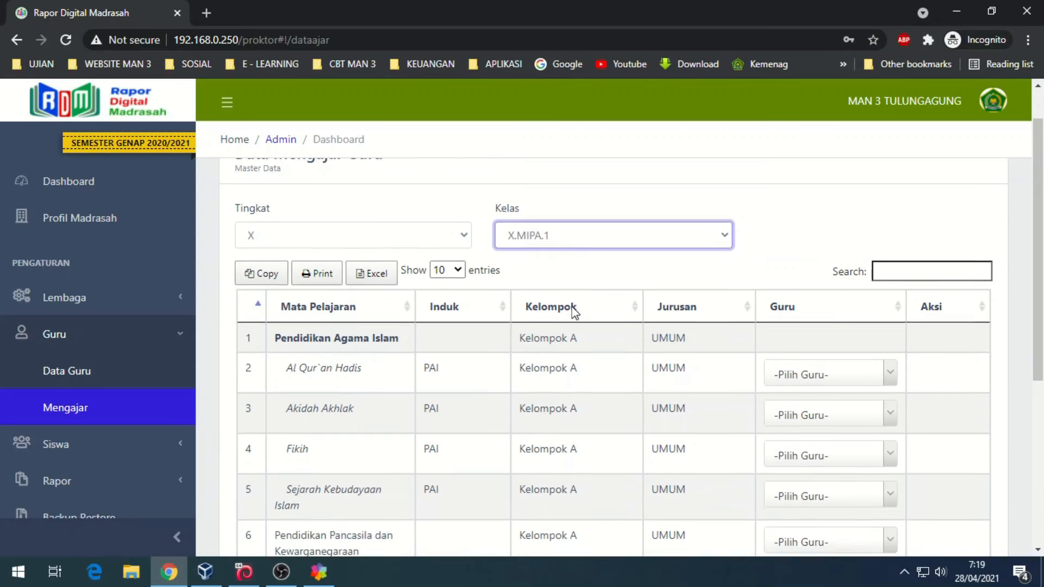
click(838, 275)
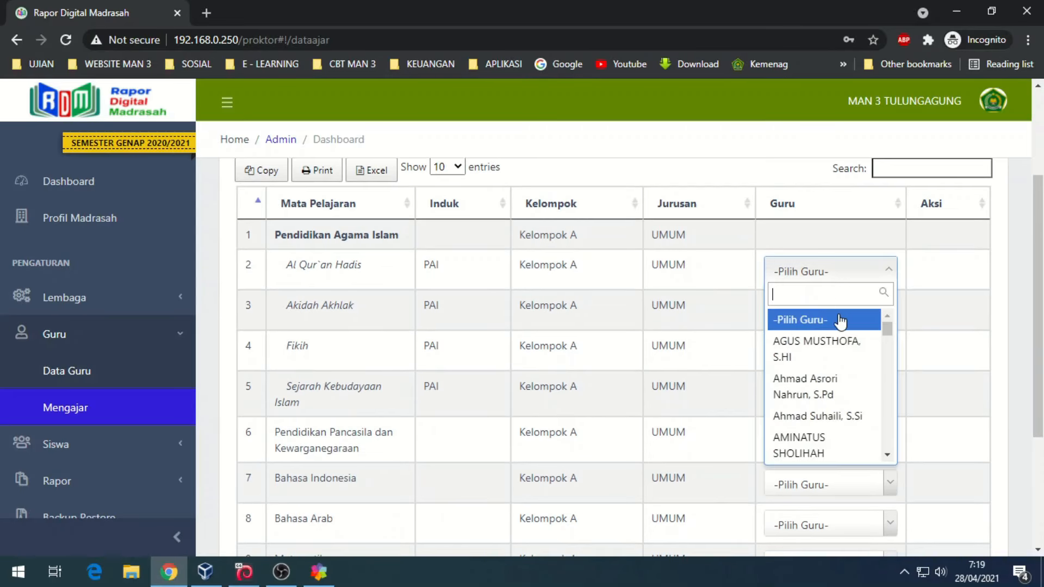
click(833, 353)
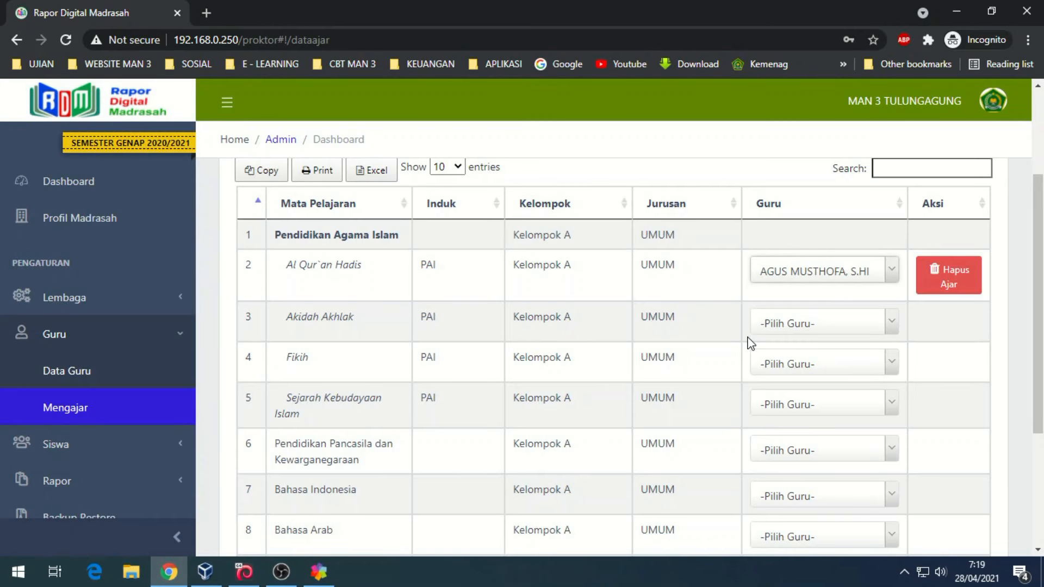
click(792, 327)
click(791, 427)
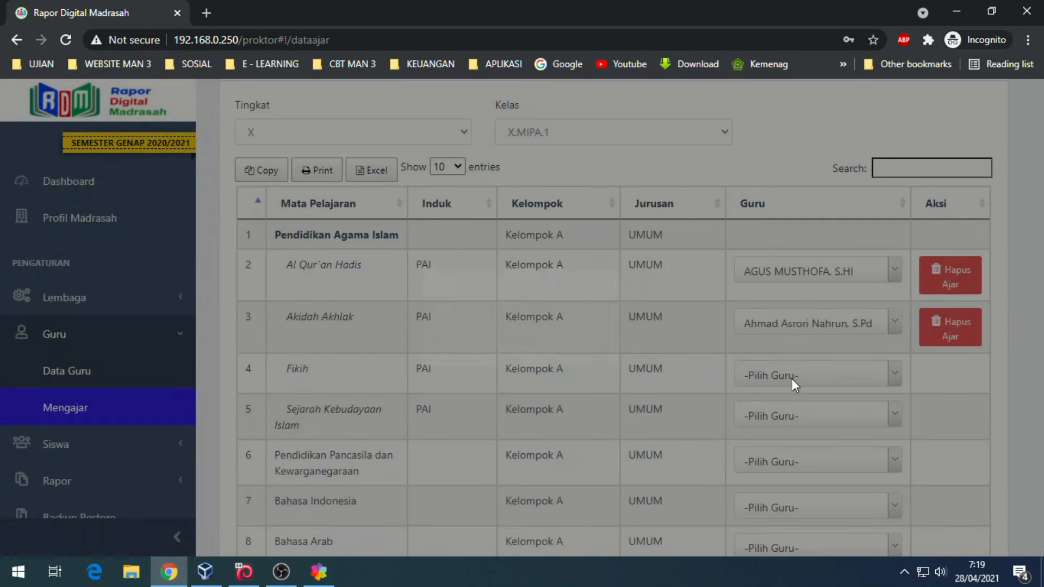
click(792, 381)
scroll(796, 348, down, 1)
click(788, 269)
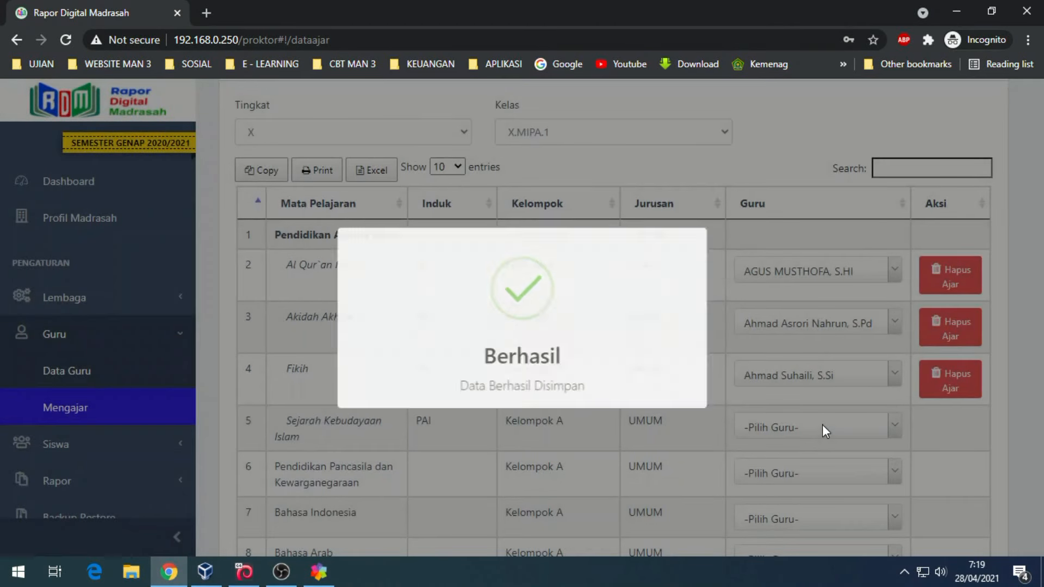
click(826, 432)
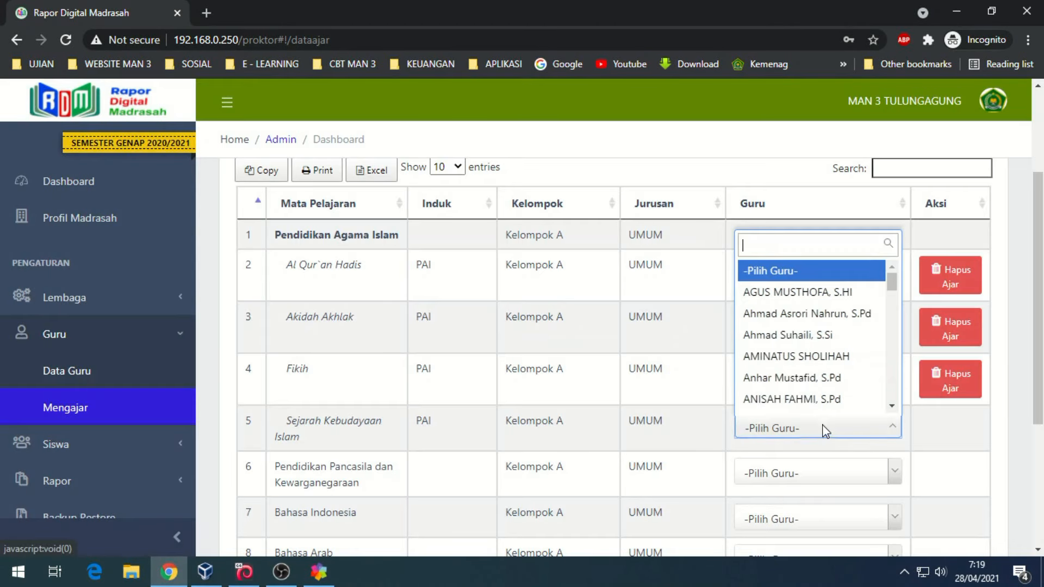
click(790, 343)
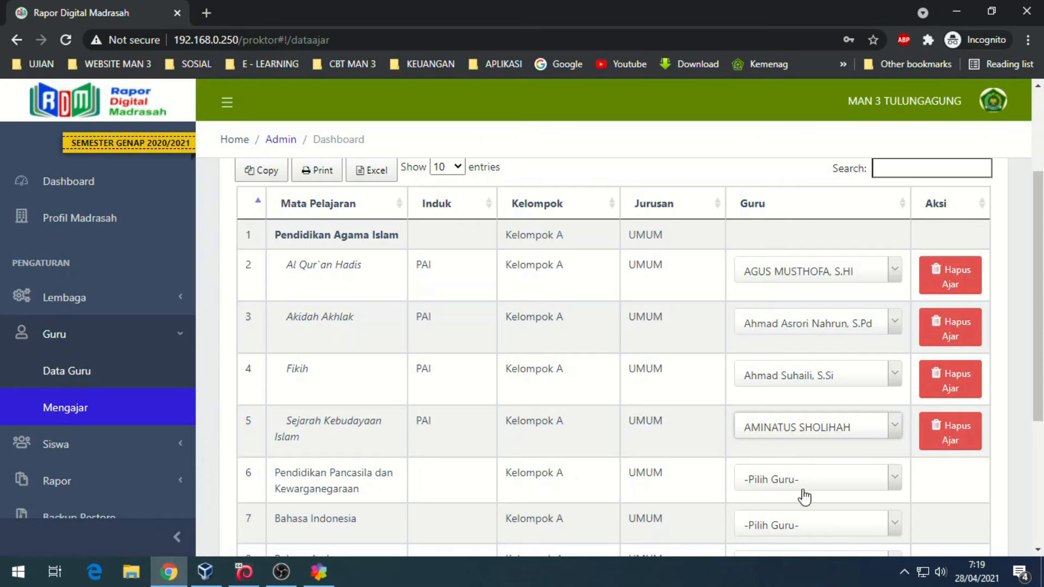
click(805, 481)
scroll(804, 446, down, 1)
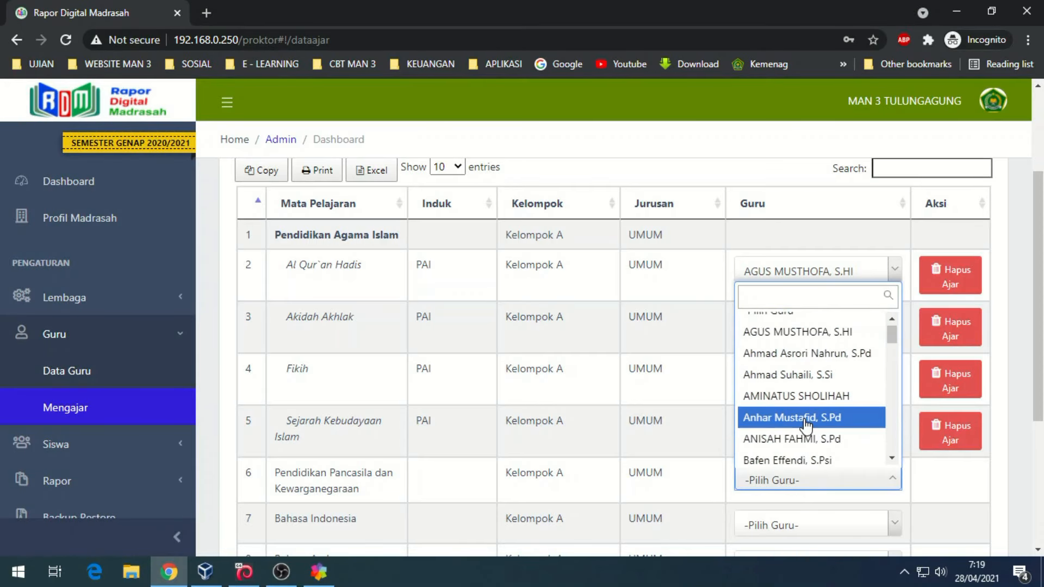
click(804, 417)
- Switch the teaching list's class filter to X.MIPA.3
scroll(804, 381, up, 3)
click(610, 284)
click(611, 339)
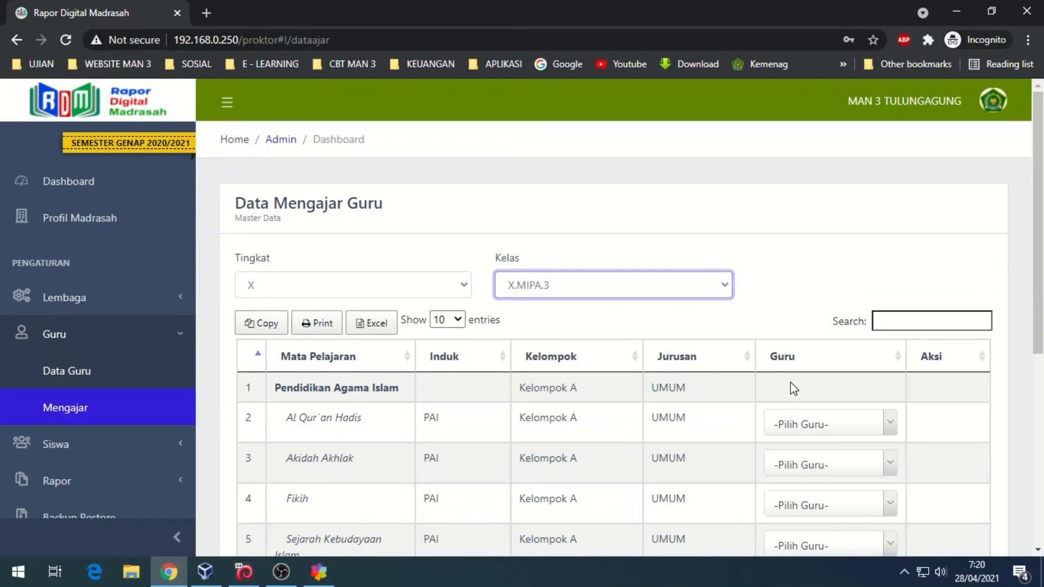
- Assign teachers to X.MIPA.3's Al Qur`an Hadis, Akidah Akhlak, Fikih and Sejarah Kebudayaan Islam
scroll(803, 380, down, 3)
click(842, 196)
click(821, 272)
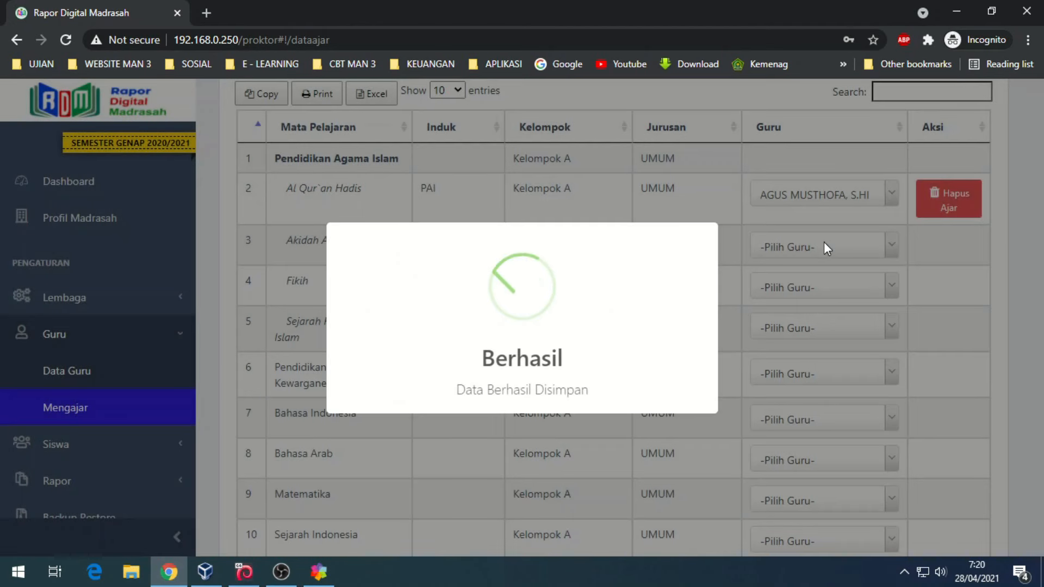
click(827, 248)
click(801, 340)
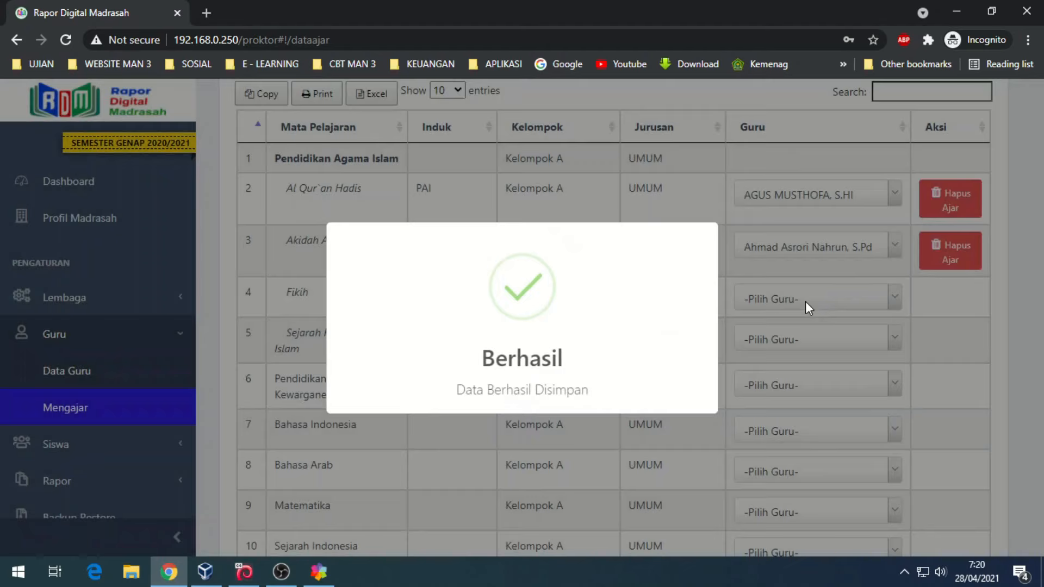
click(808, 300)
click(778, 410)
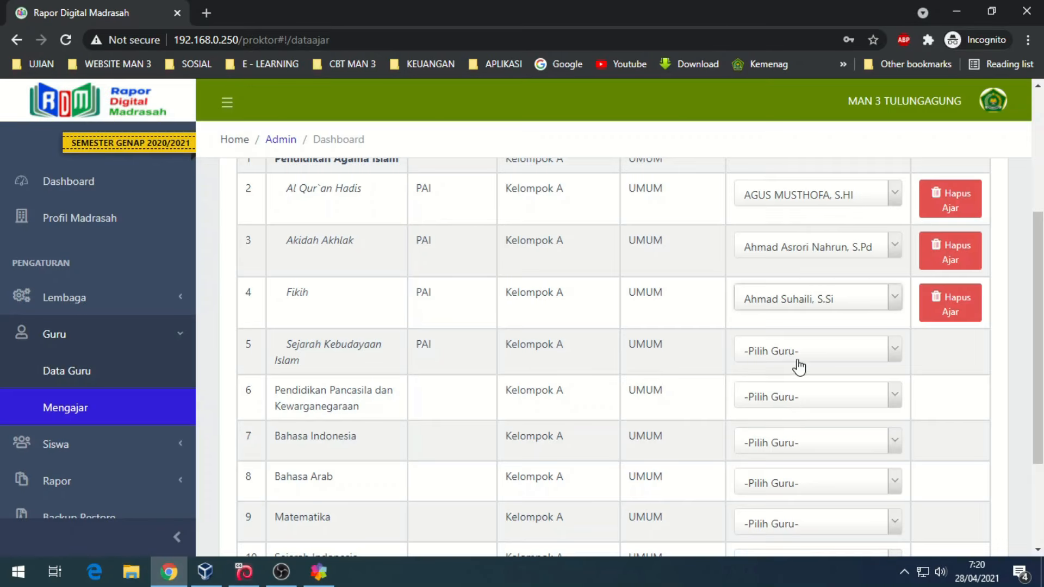
click(797, 353)
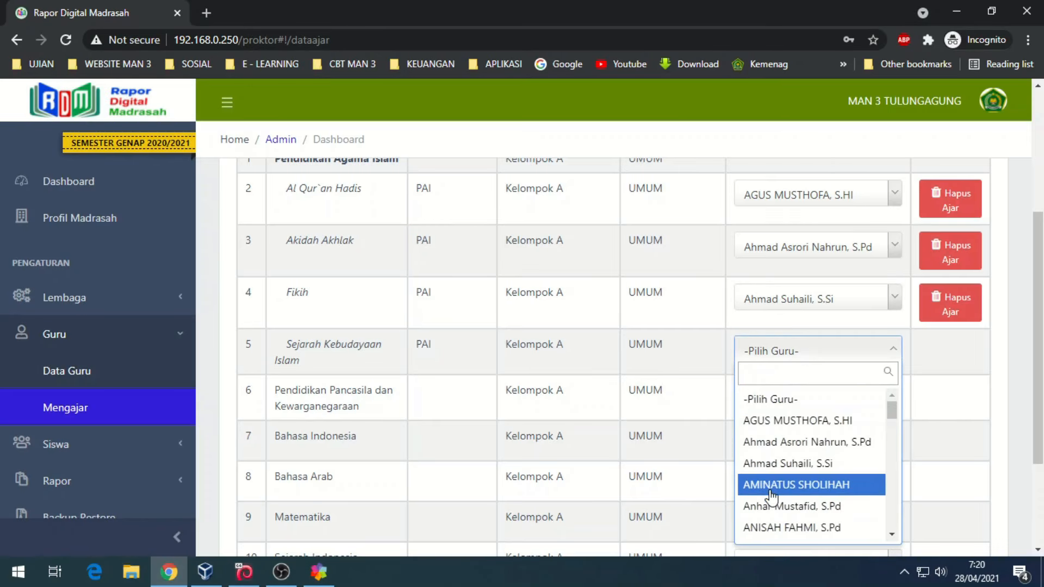
click(774, 485)
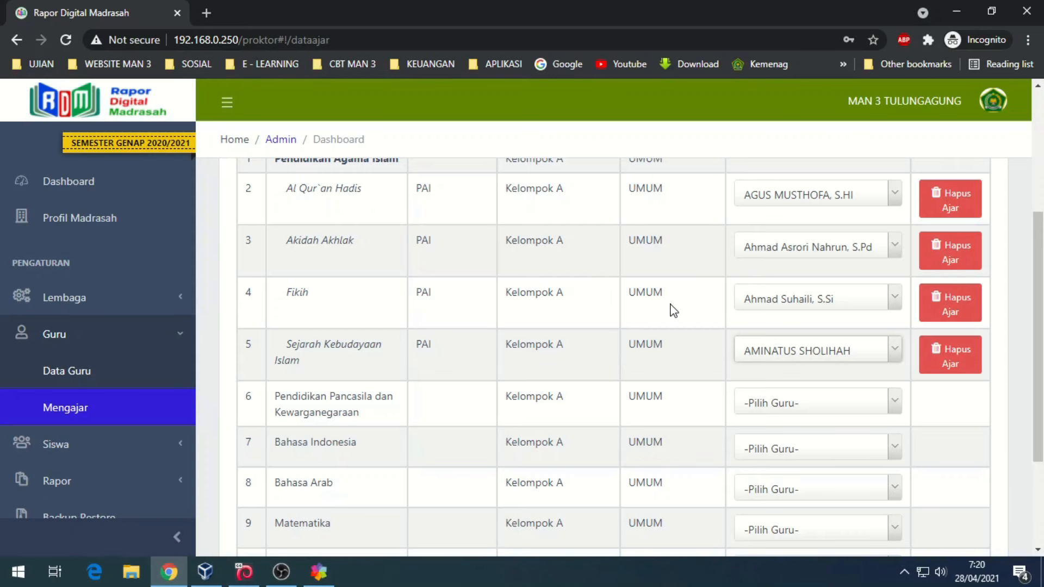
- Go from the teacher data page to the Data Siswa student page
click(104, 370)
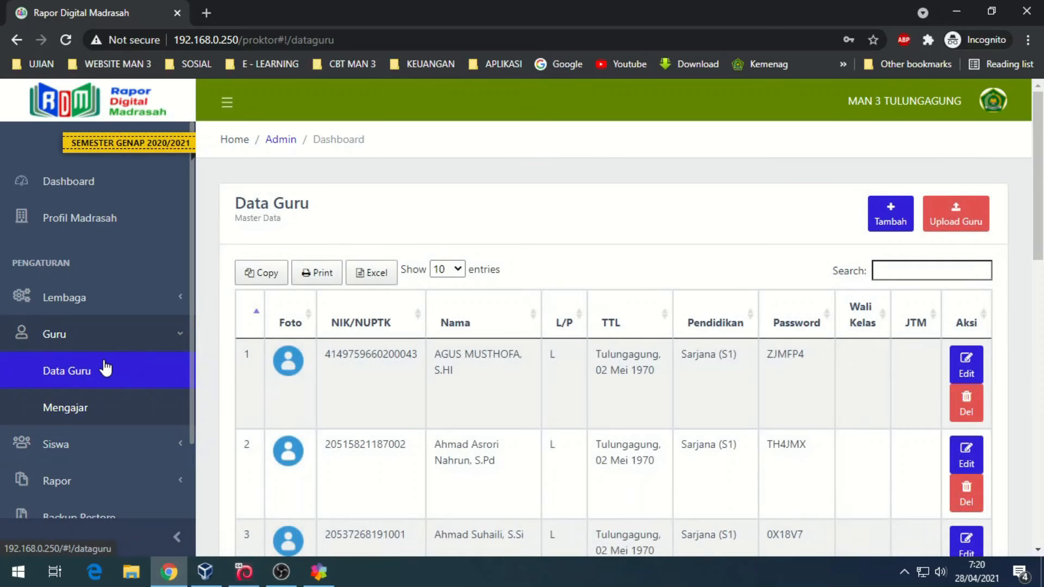
click(92, 446)
scroll(103, 392, down, 2)
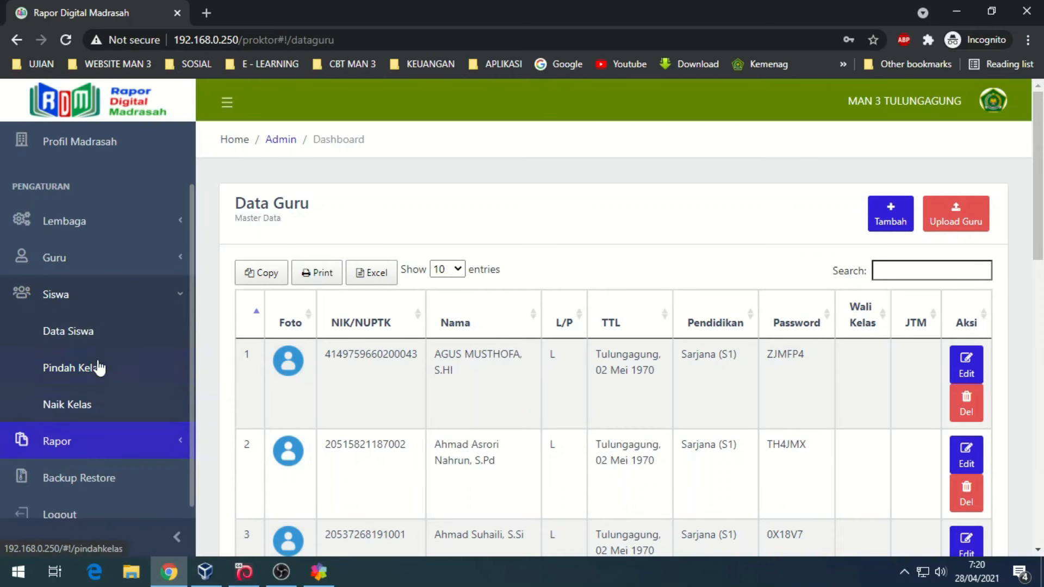
click(119, 330)
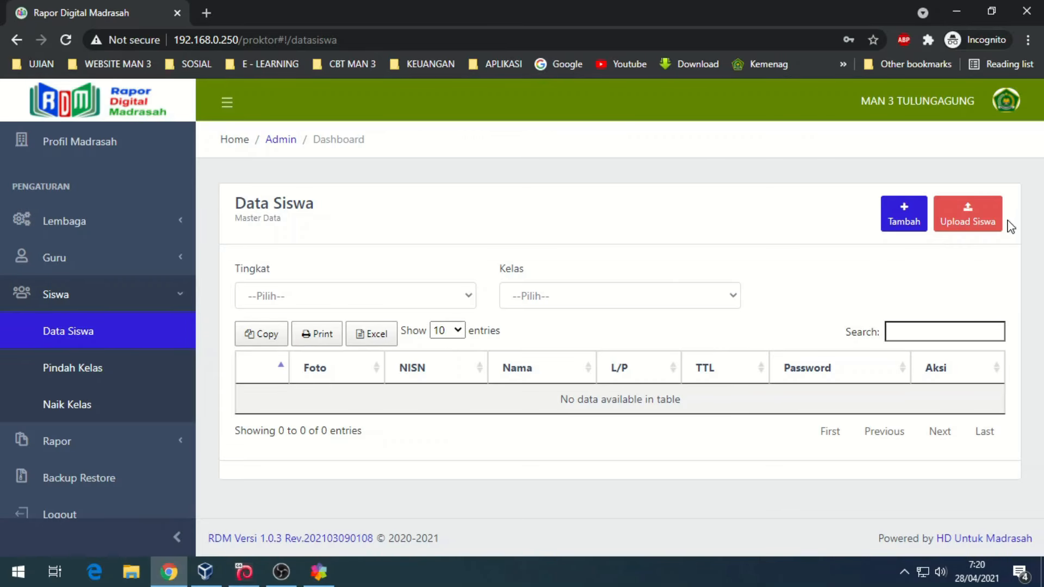
click(960, 211)
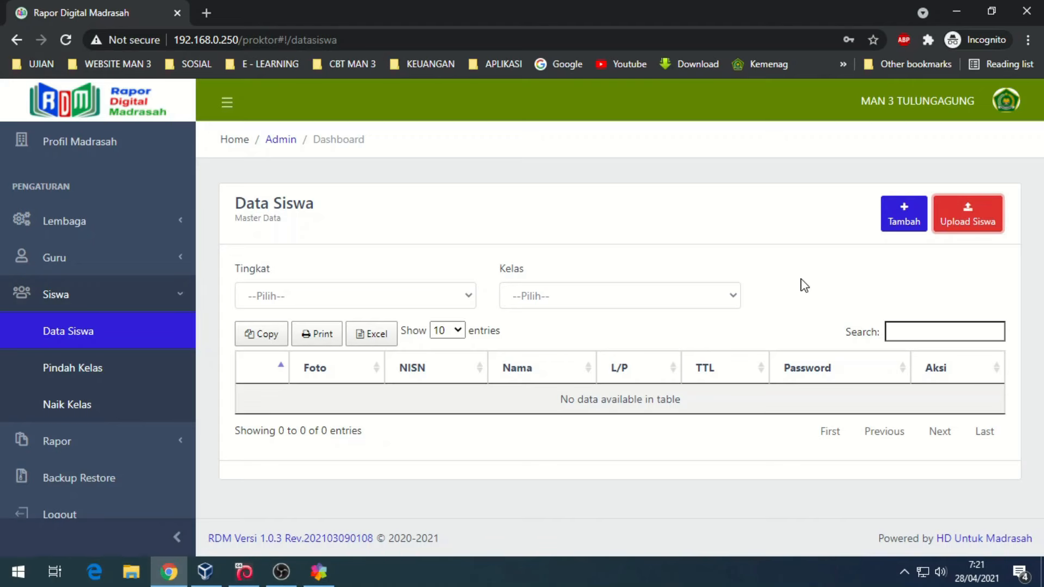
- Select grade X and class X.MIPA.1, then download and open the Template Siswa.xlsx Excel format
click(343, 296)
click(306, 333)
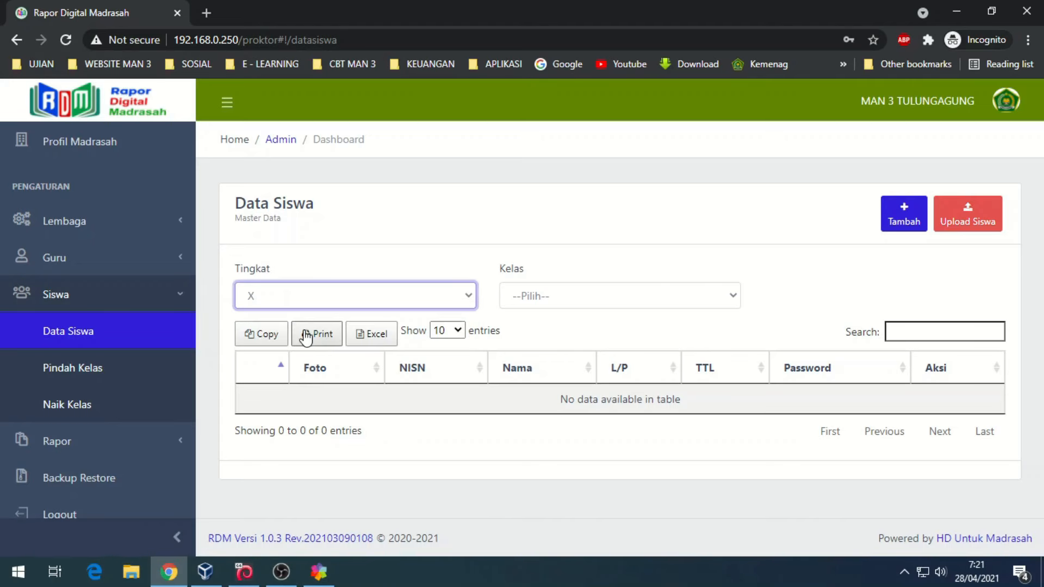
click(587, 298)
click(533, 332)
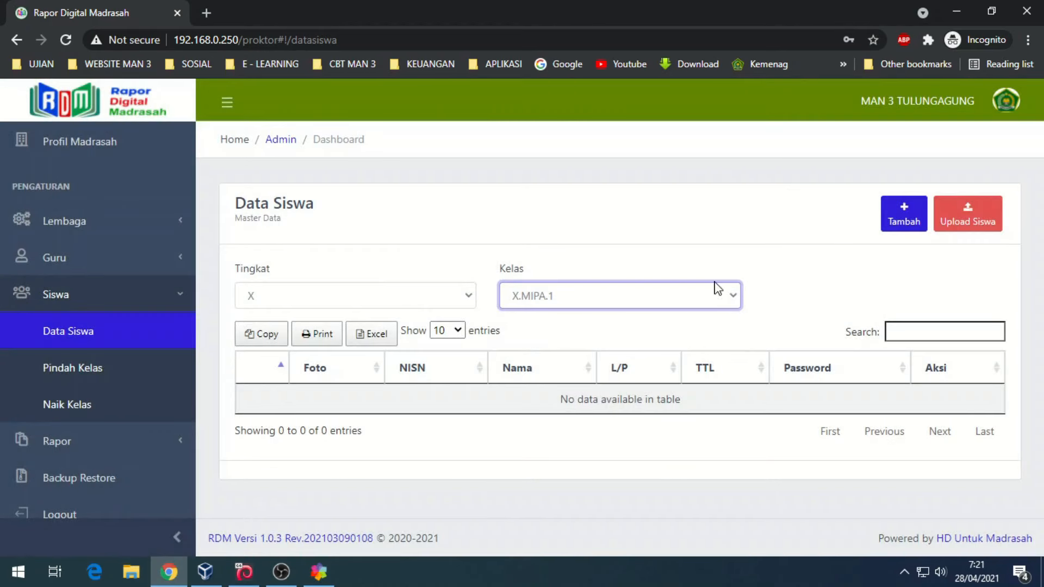
click(960, 208)
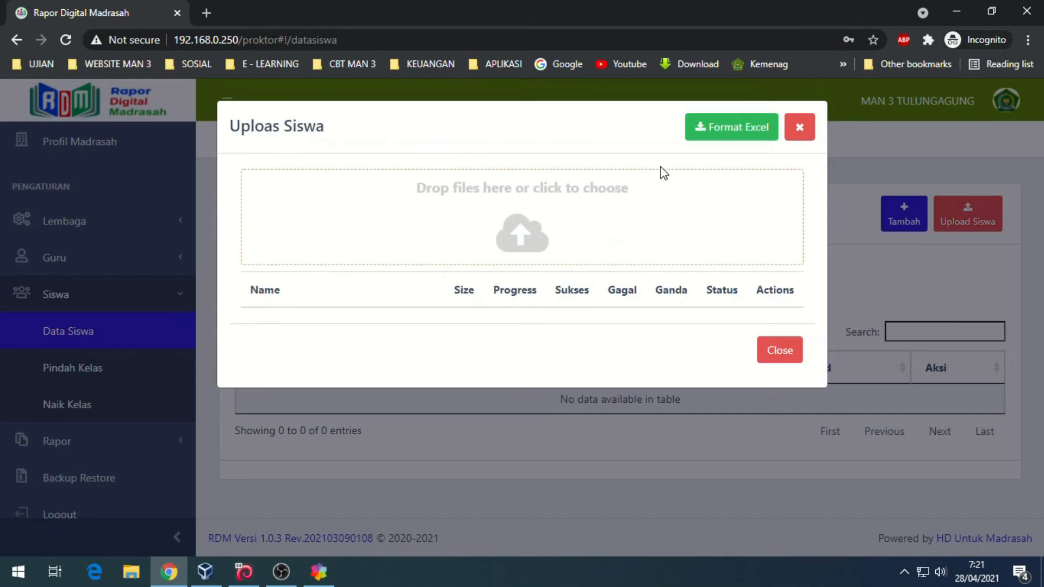
click(735, 131)
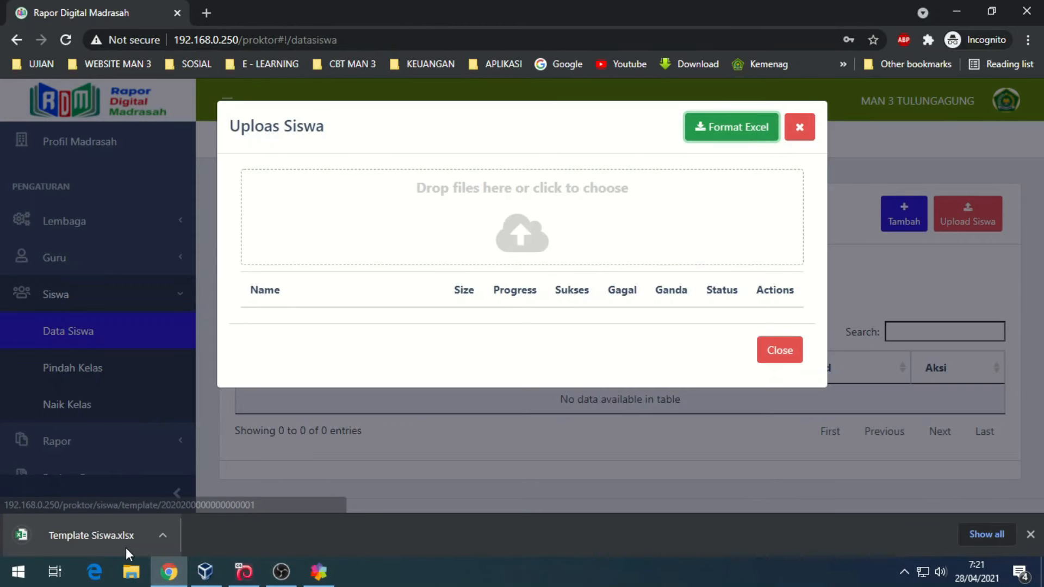
click(125, 541)
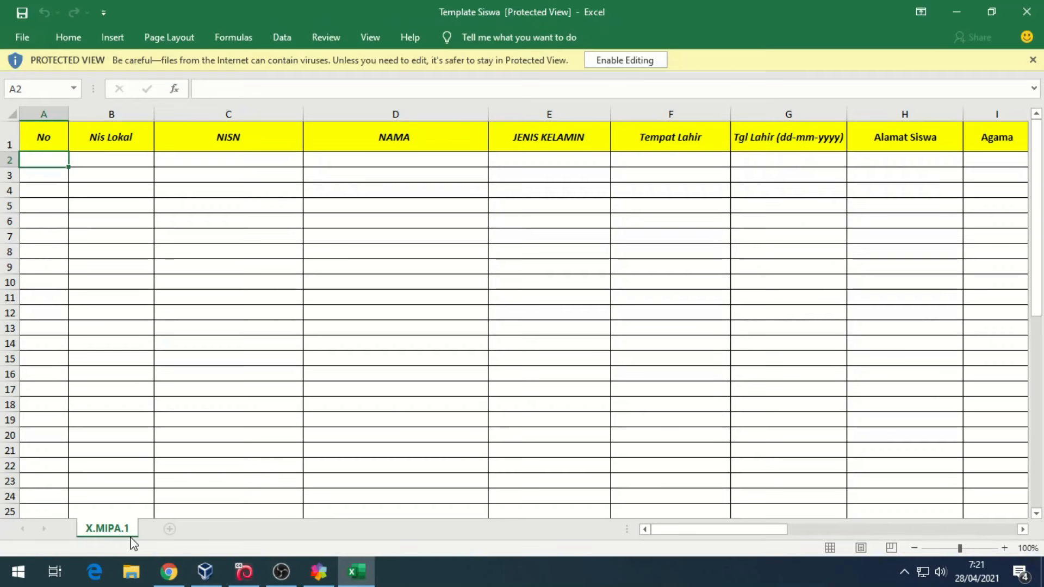
- Enable editing and scan the Template Siswa X.MIPA.1 sheet's columns in Excel, then close it
click(656, 62)
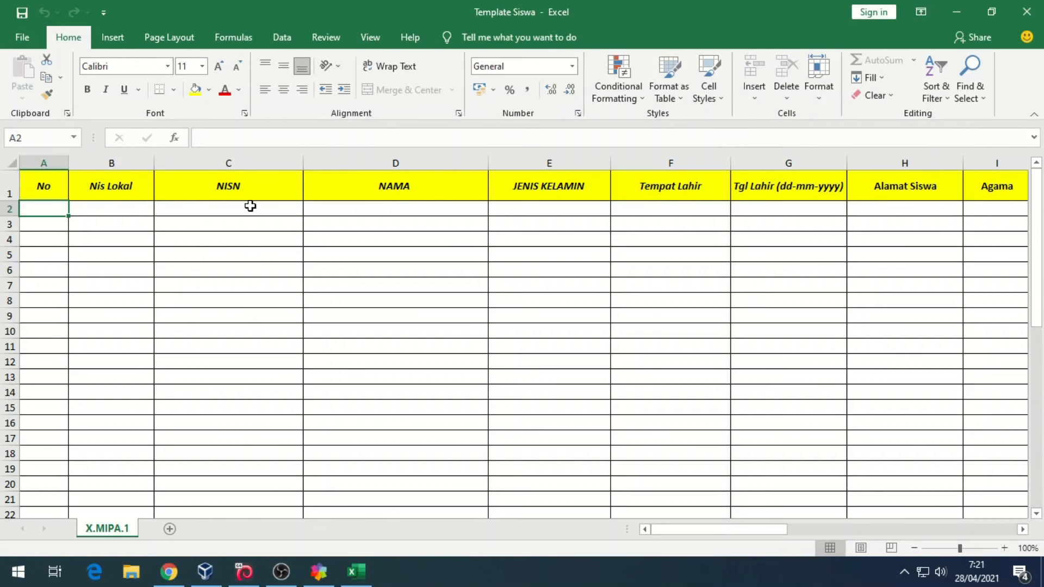
drag(718, 531, 1016, 514)
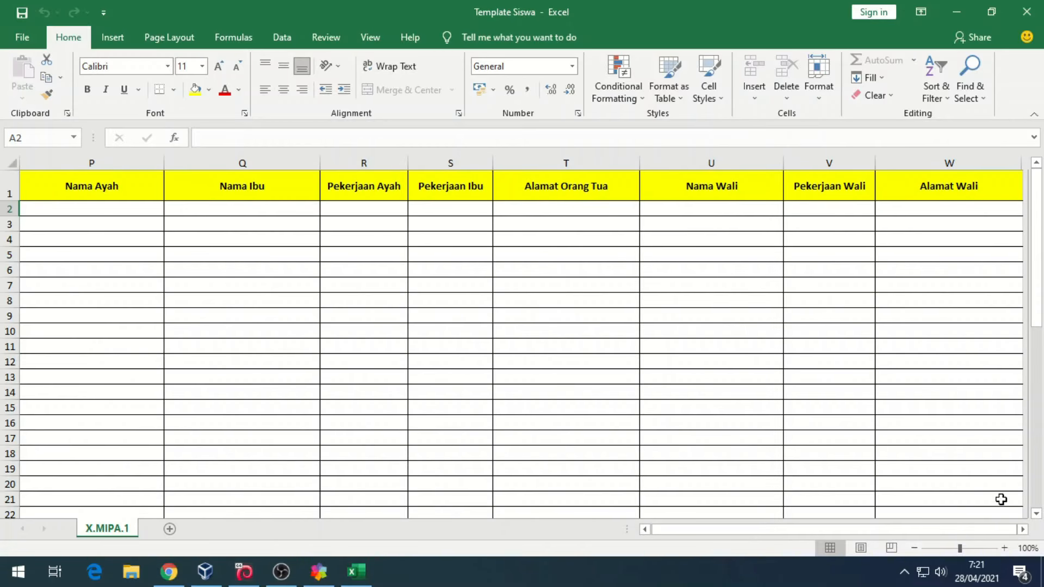
click(1027, 13)
click(512, 182)
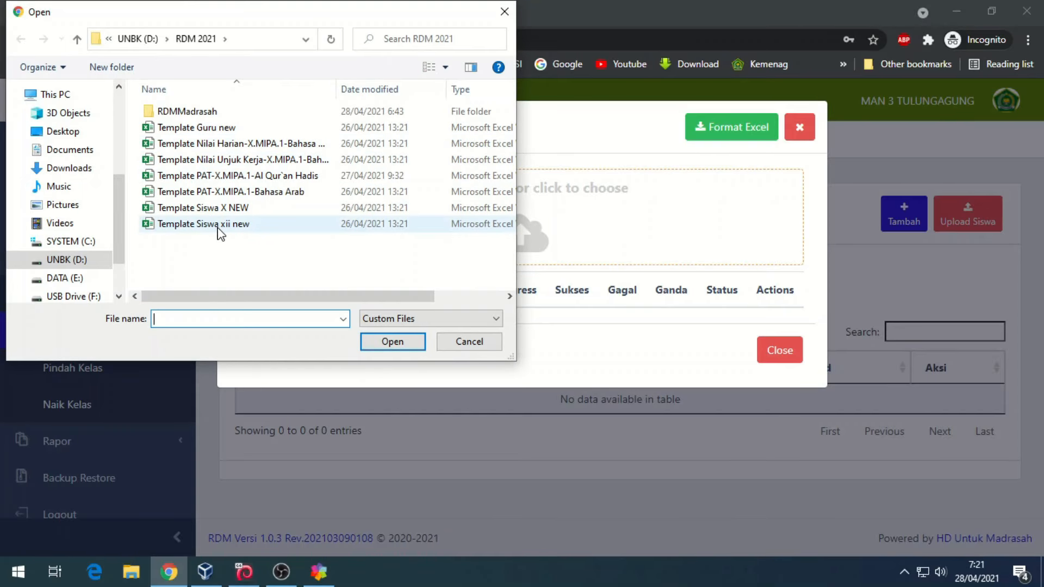
- Upload Template Siswa X NEW to X.MIPA.1 and review the 24 imported students
double_click(237, 209)
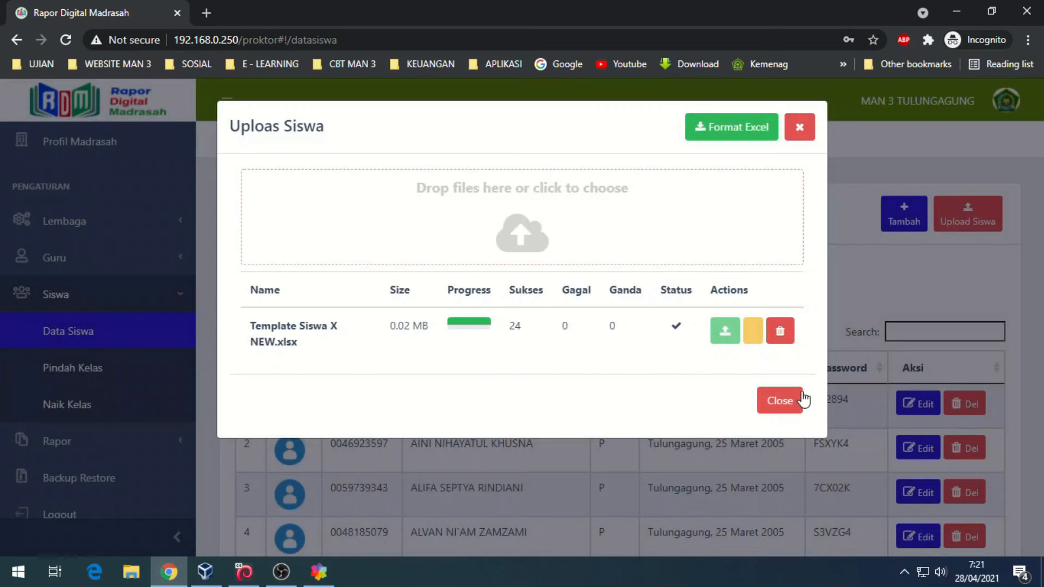
click(782, 406)
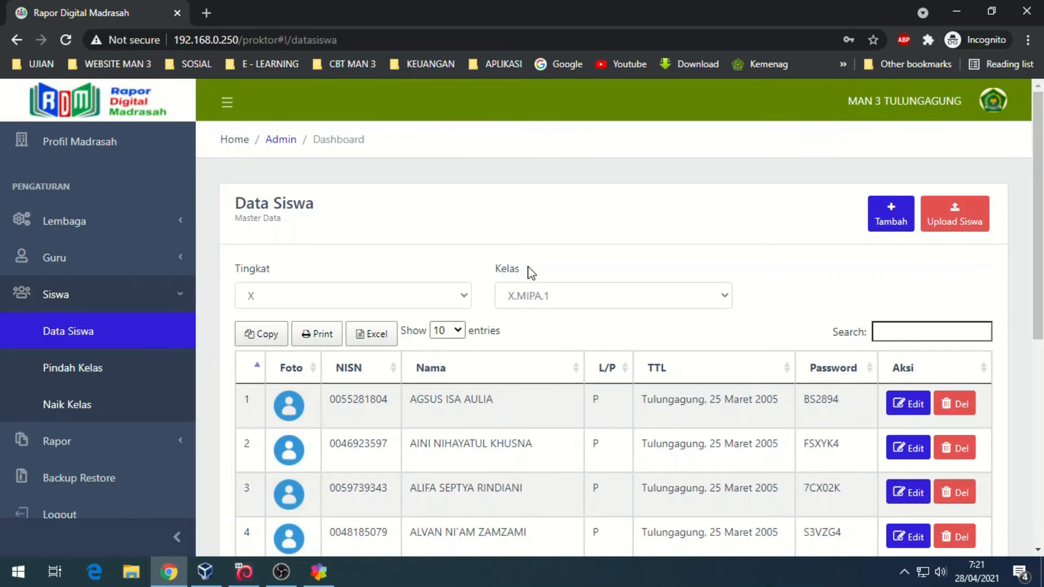
scroll(530, 272, down, 3)
scroll(532, 273, down, 5)
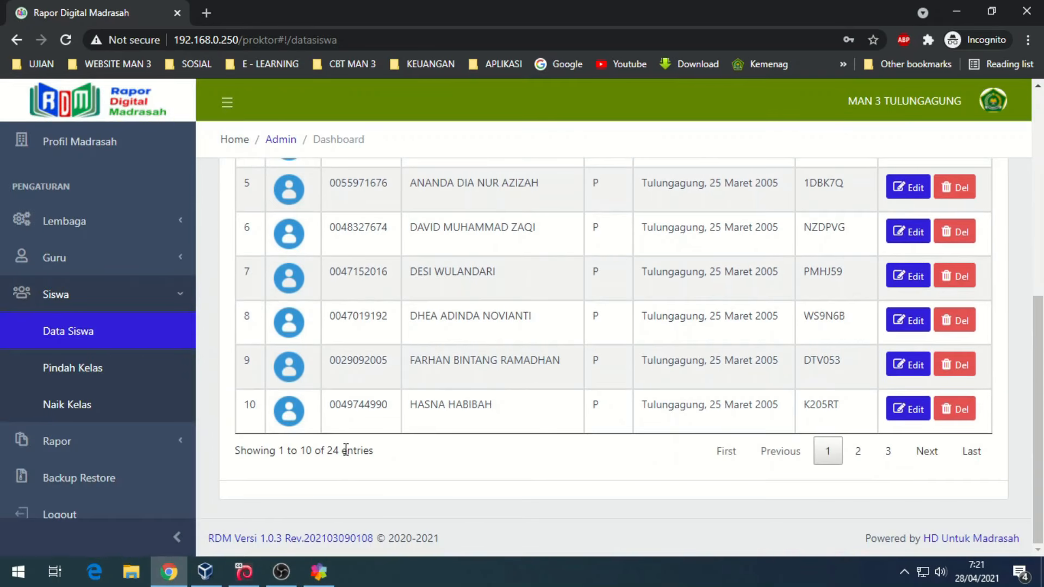
scroll(499, 305, up, 7)
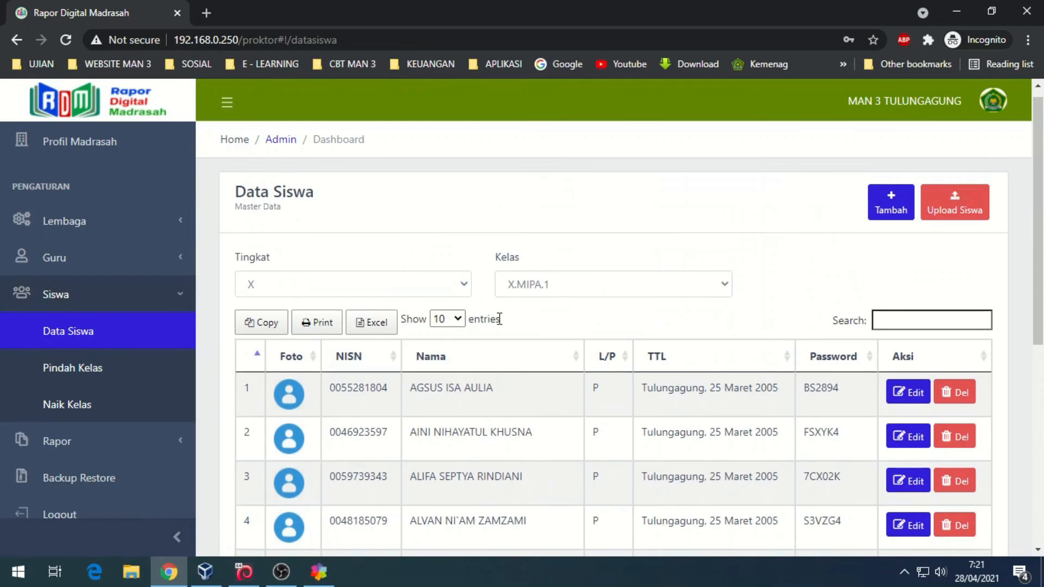
- Switch to class X.MIPA.2 and upload its students from Template Siswa xii new
click(610, 285)
click(545, 333)
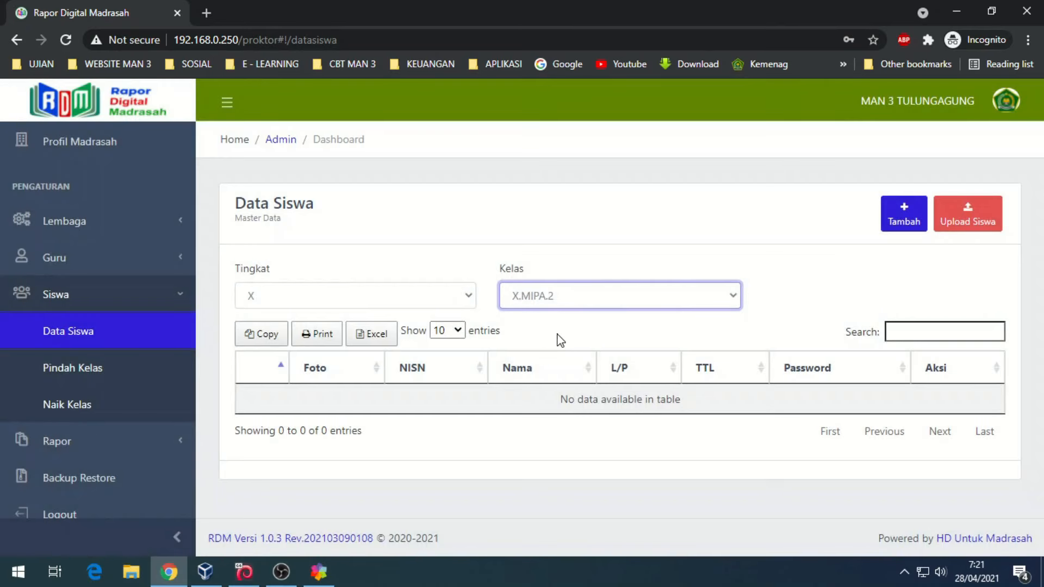
click(969, 214)
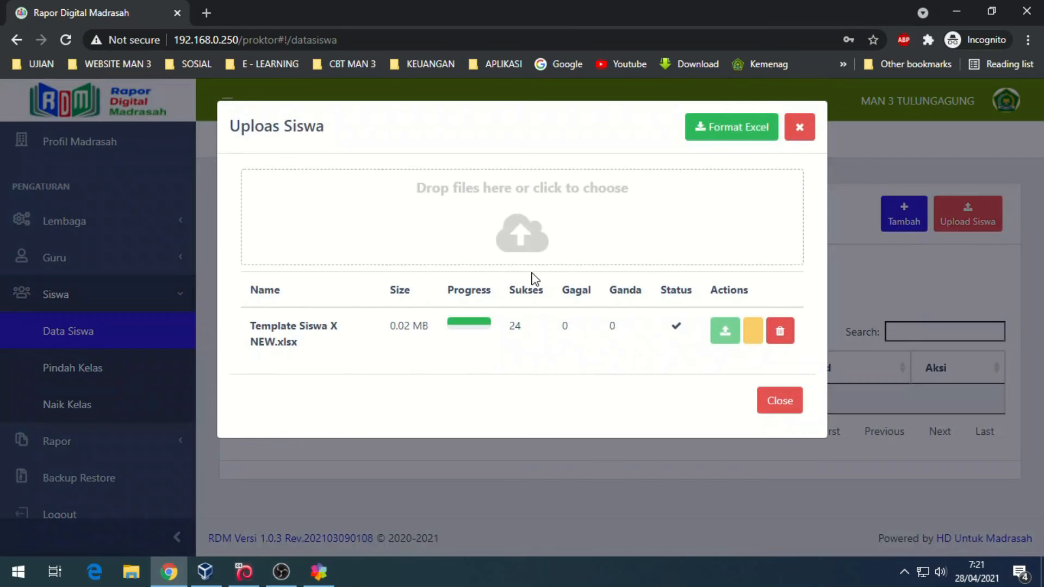
click(610, 242)
click(209, 224)
double_click(208, 228)
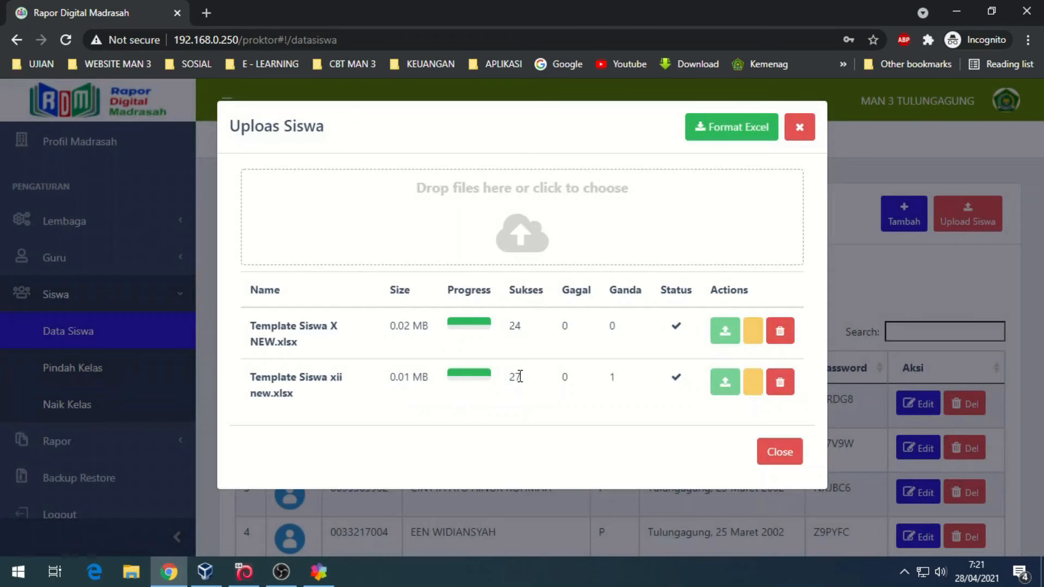
click(786, 455)
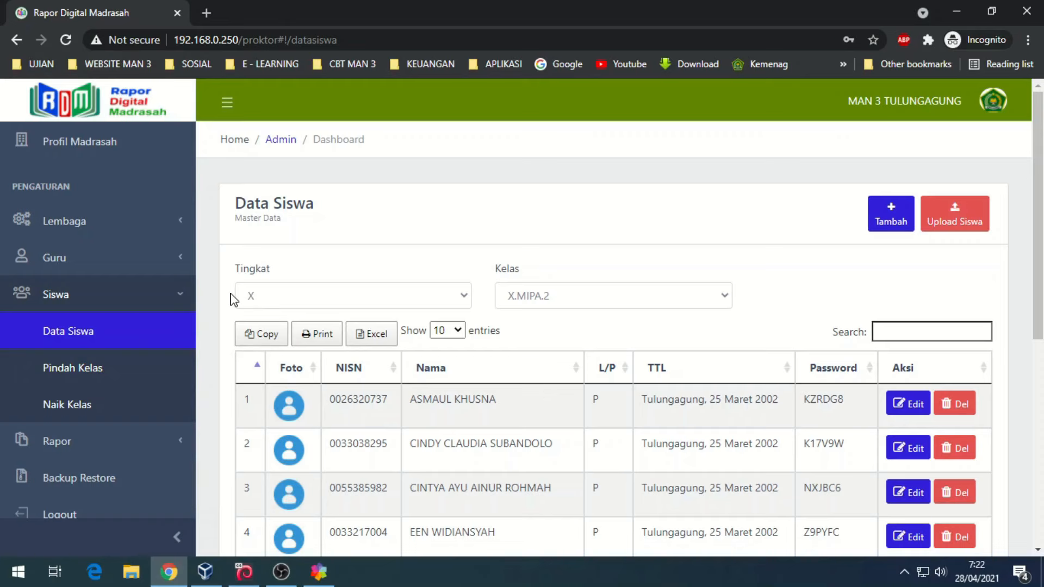
- On the Pindah Kelas page, set source grade X, class X.MIPA.1, and destination class X.MIPA.3
click(96, 369)
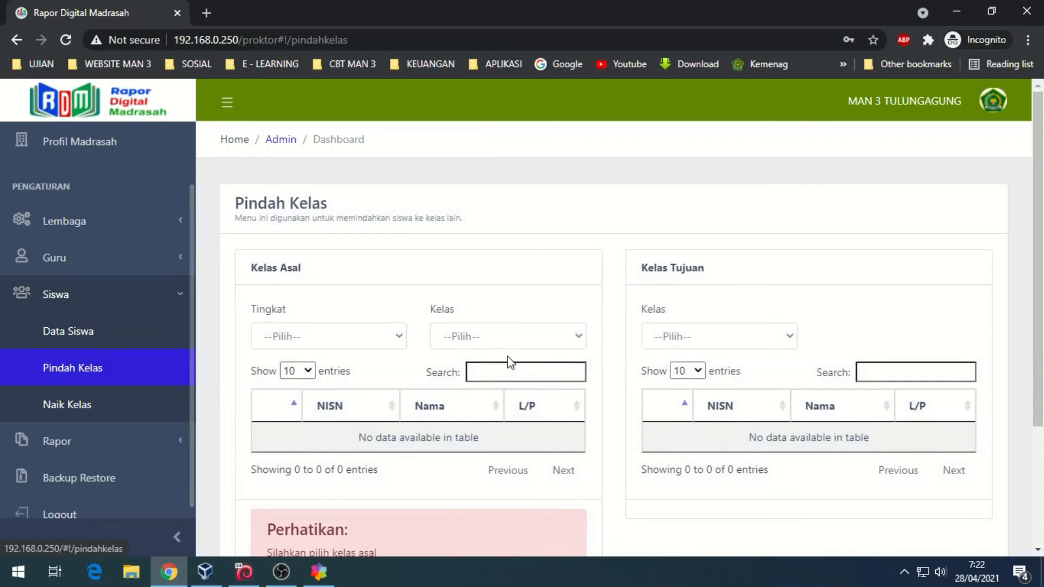
click(314, 340)
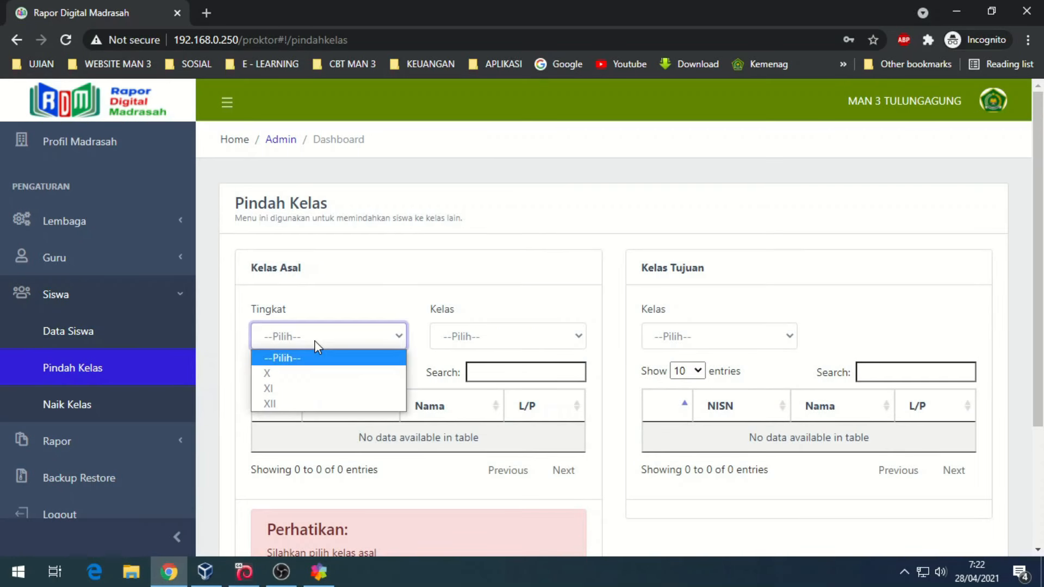
click(291, 374)
click(532, 346)
click(483, 387)
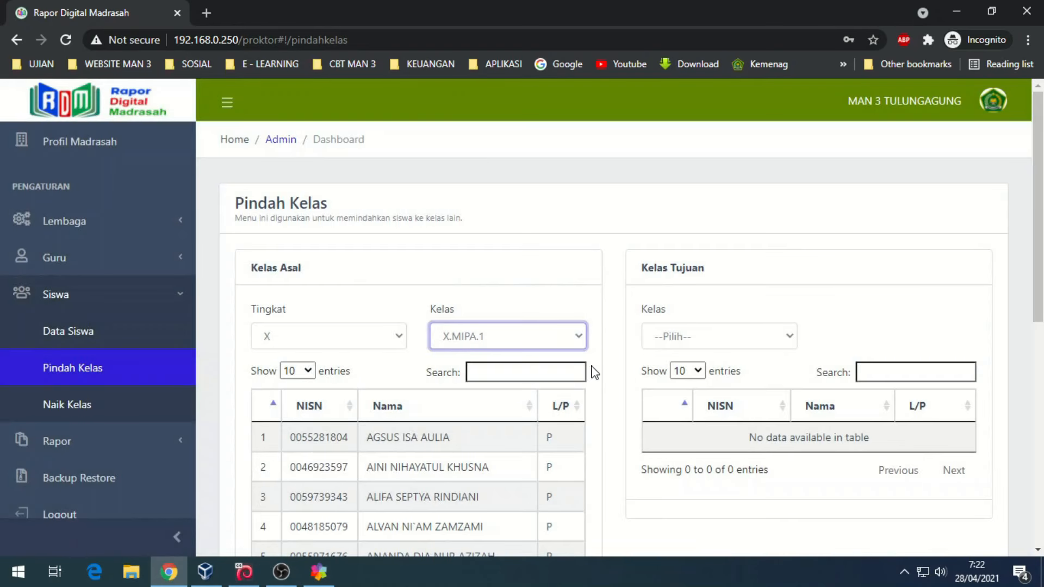
click(691, 338)
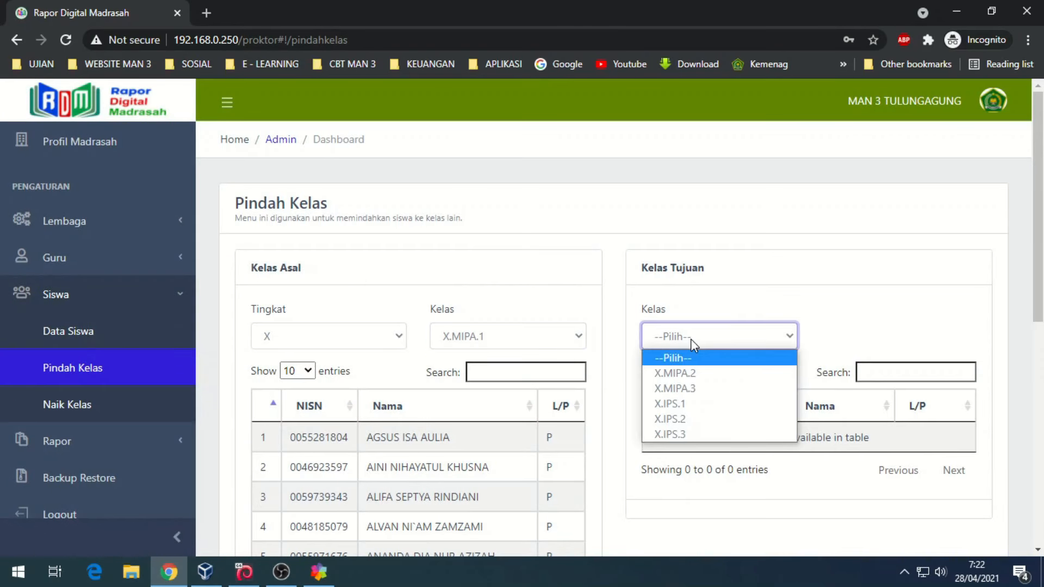
click(680, 389)
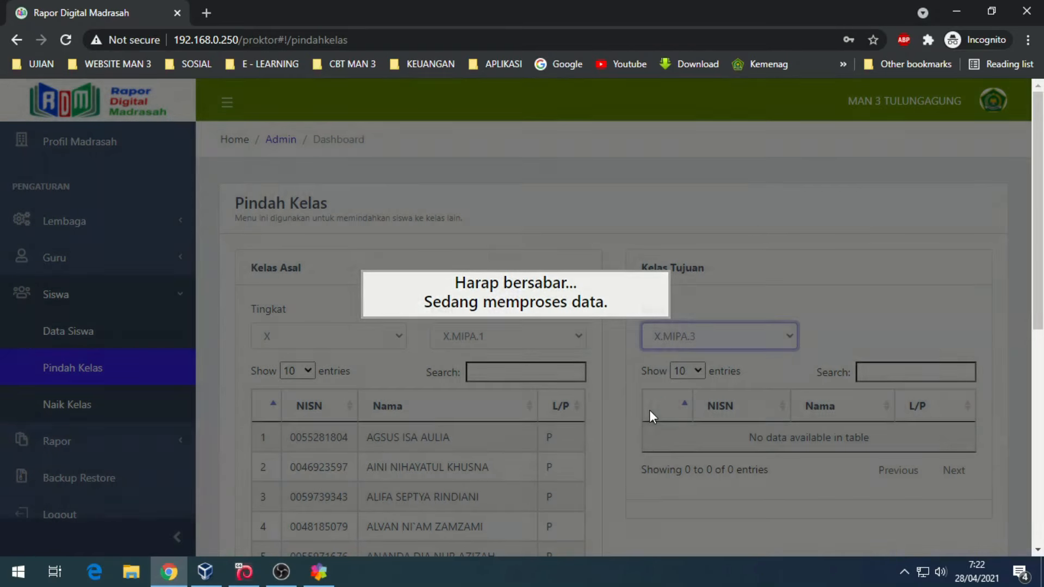
- Mark the second, fifth and ninth students and move them into X.MIPA.3
scroll(623, 241, down, 4)
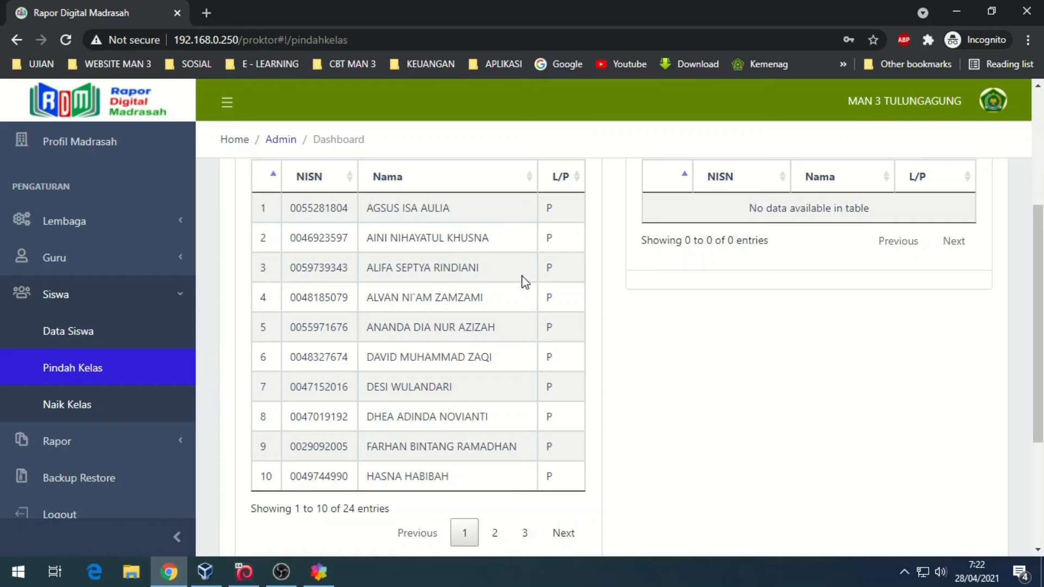
click(416, 237)
click(396, 327)
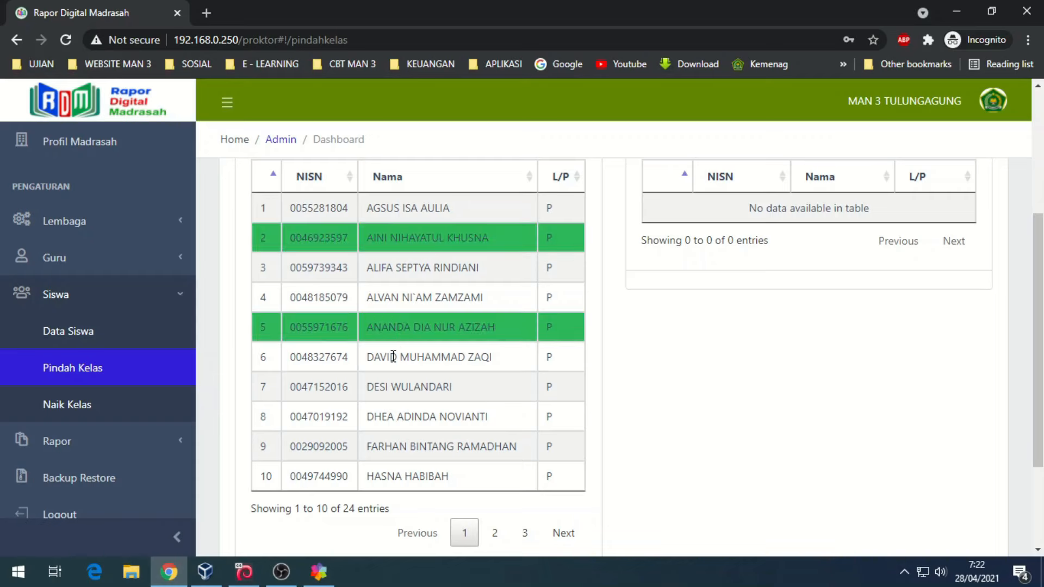
click(387, 445)
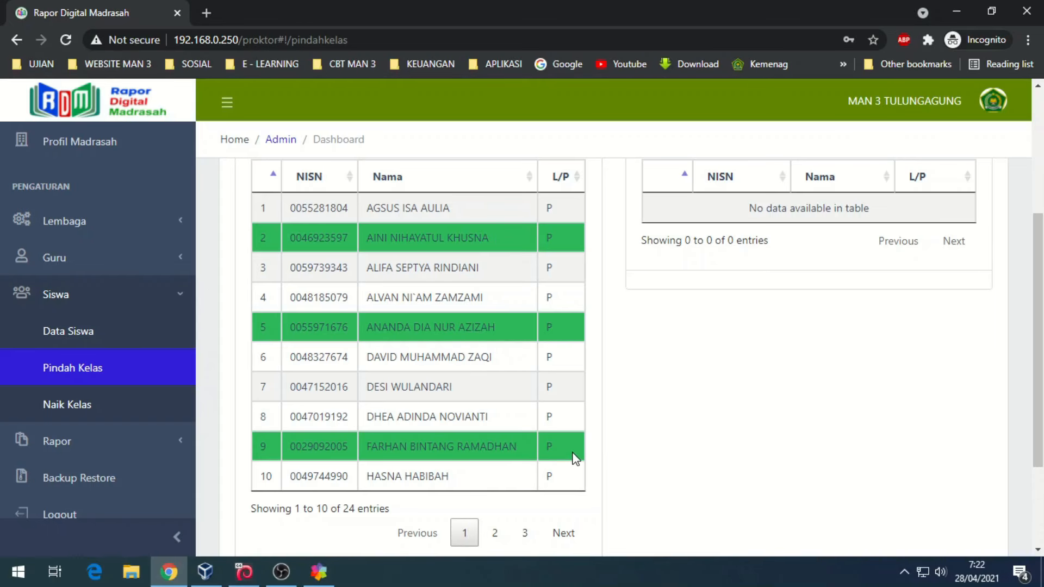
scroll(665, 410, down, 1)
scroll(669, 410, down, 1)
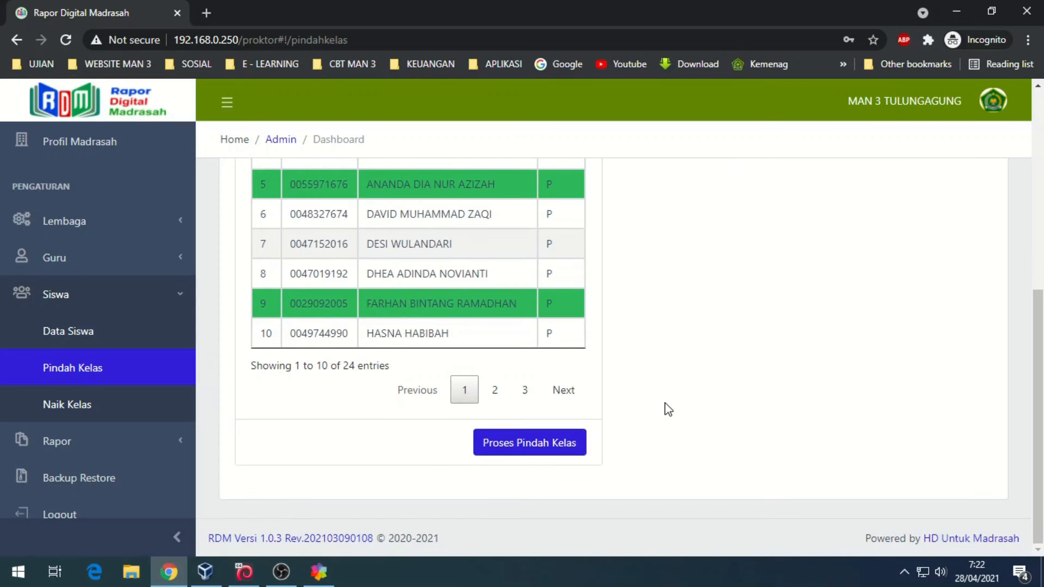
click(529, 447)
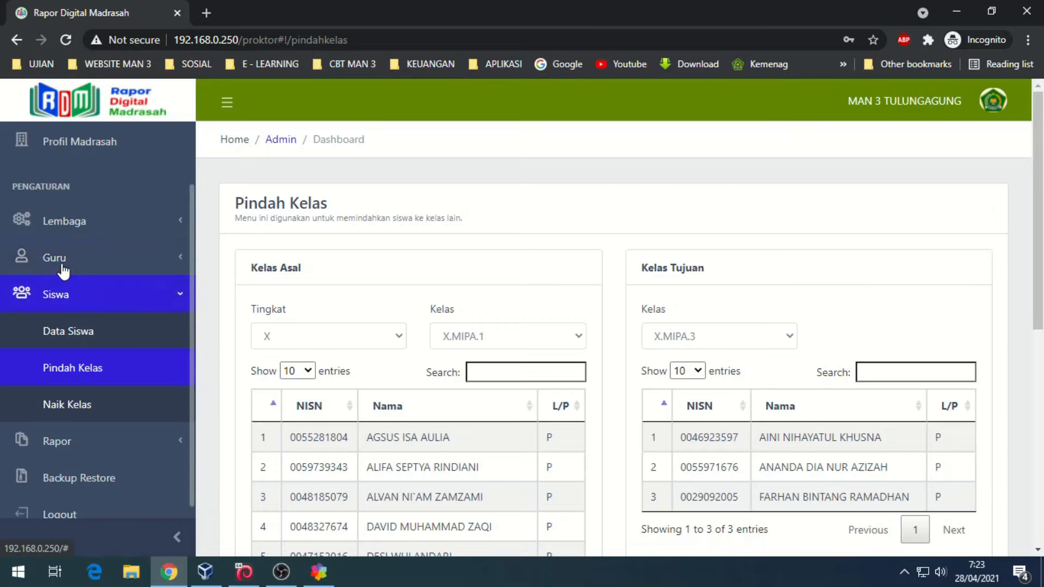
- On the Lembaga class data page, start a new class with grade XI, major IPA, number 1
click(76, 221)
click(81, 332)
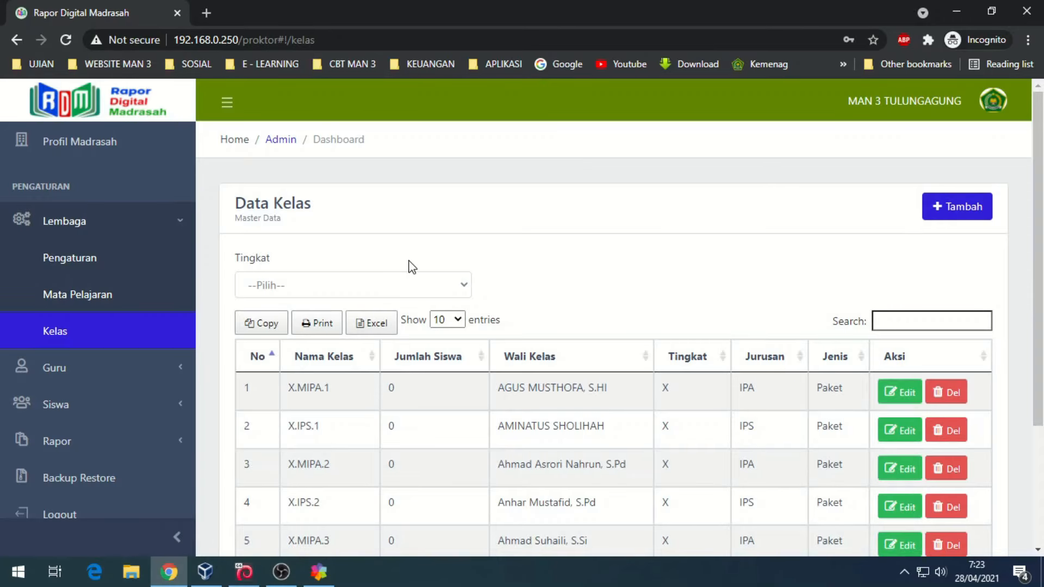
scroll(410, 272, down, 5)
scroll(620, 260, up, 5)
click(947, 207)
click(510, 180)
click(486, 227)
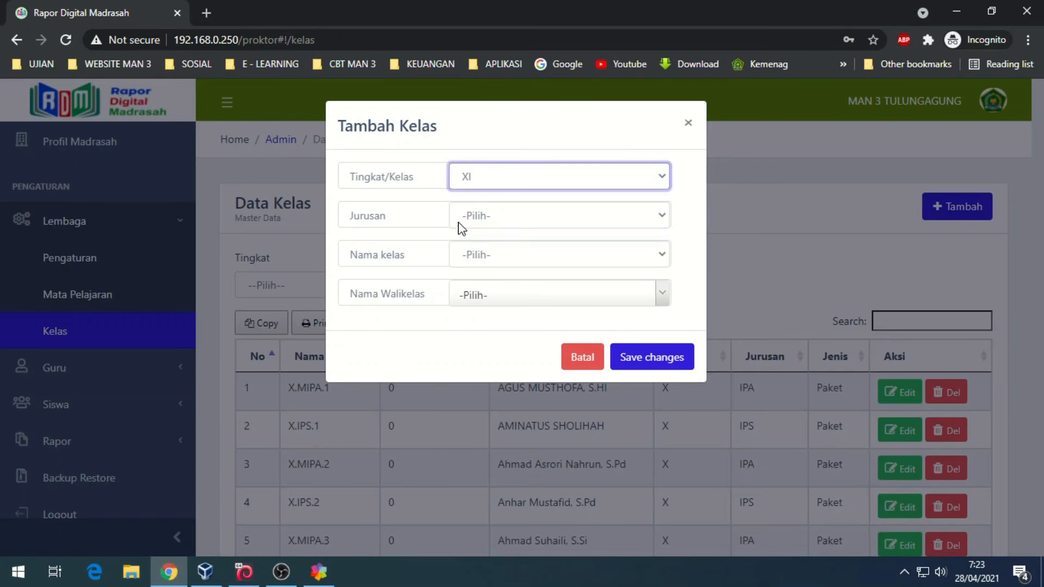
click(479, 217)
click(472, 268)
click(485, 256)
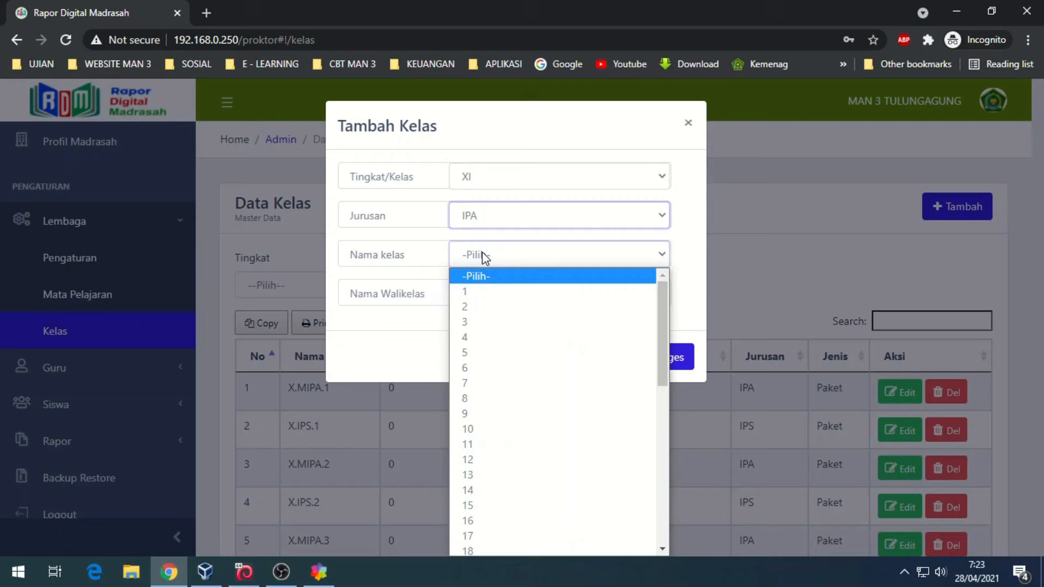
click(476, 294)
- Assign a homeroom teacher, save class XI IPA 1, and go to the class promotion page
click(474, 297)
scroll(533, 435, down, 3)
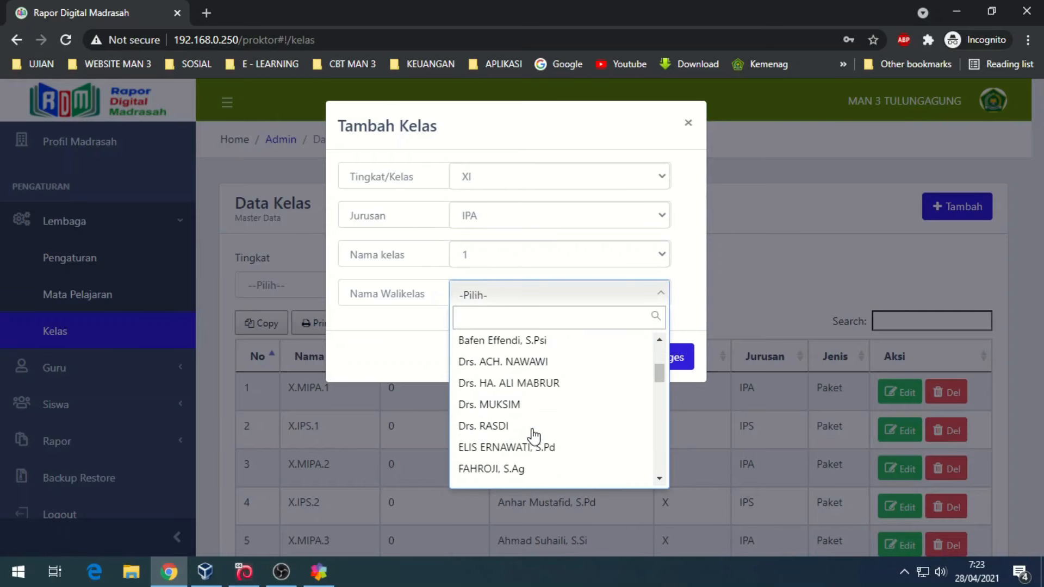
click(532, 408)
click(636, 357)
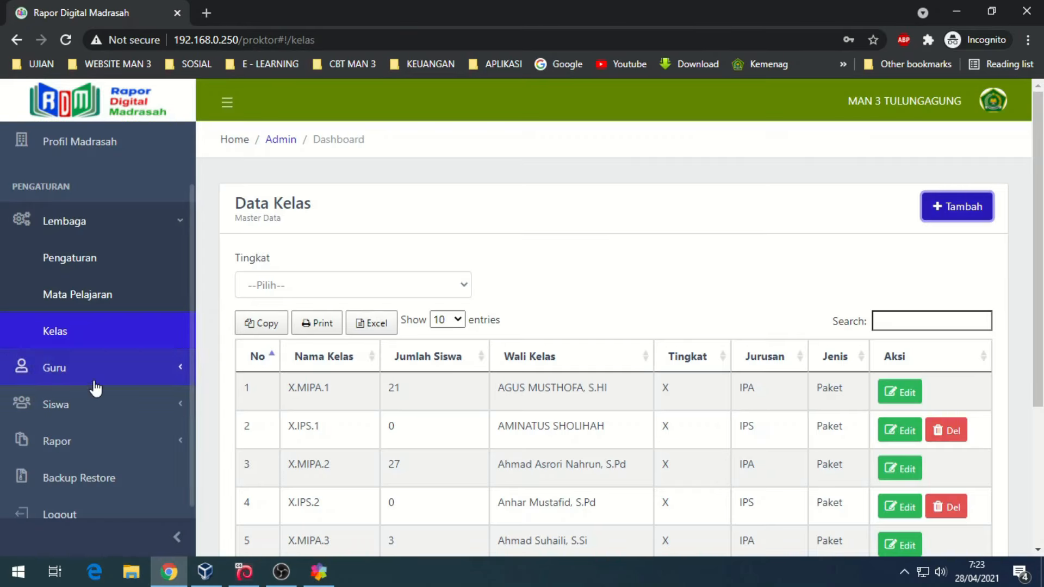
click(82, 405)
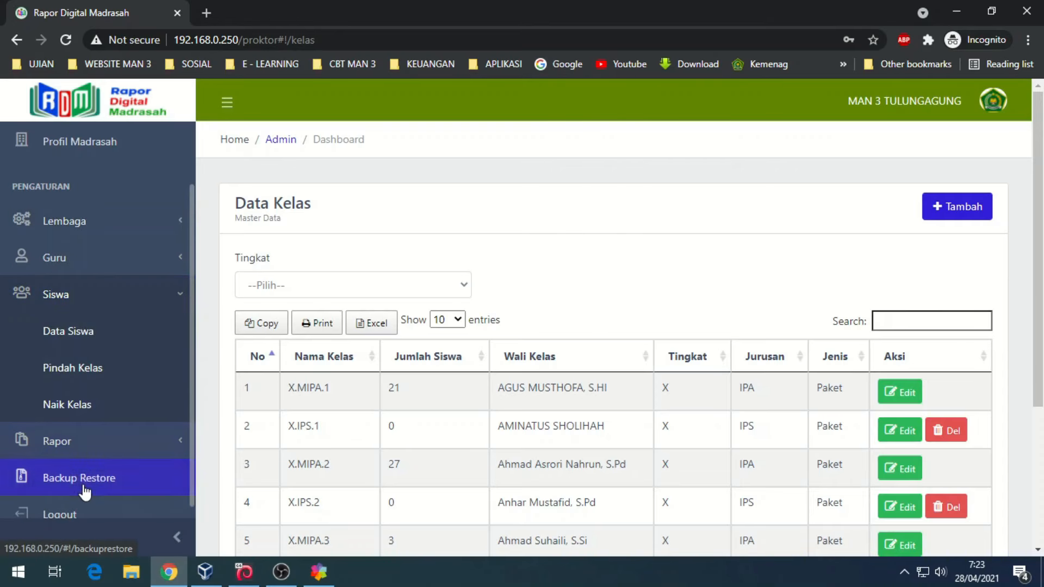
click(92, 405)
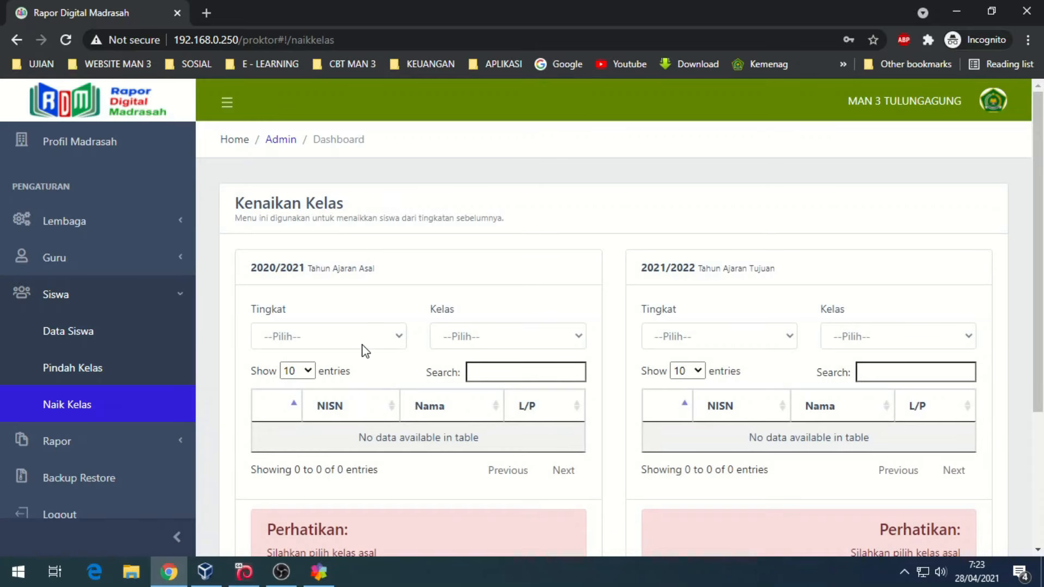
- Load source grade X class X.MIPA.2 and set target grade XI, which has no classes yet
click(318, 338)
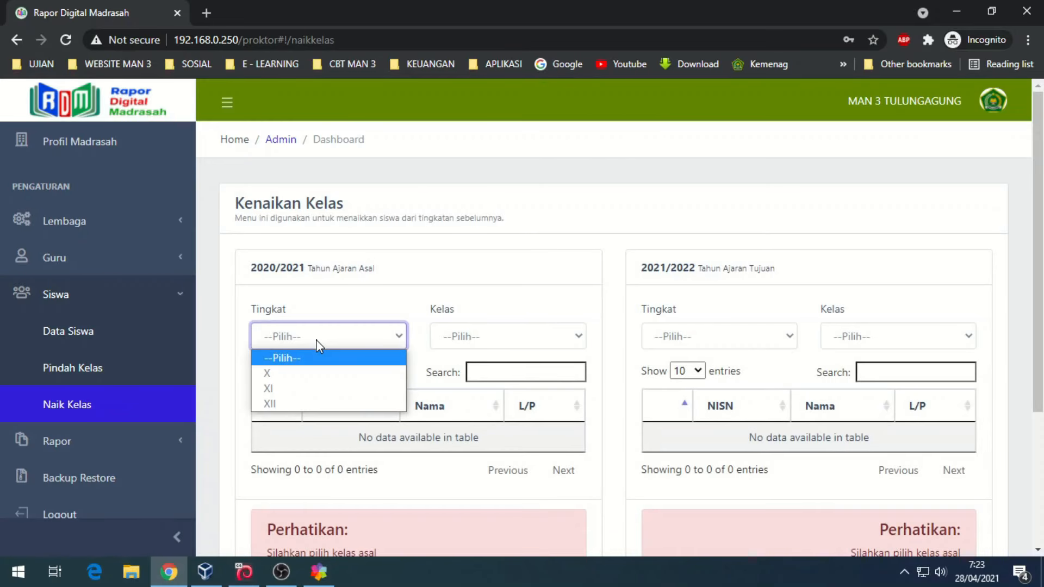
click(288, 374)
click(507, 341)
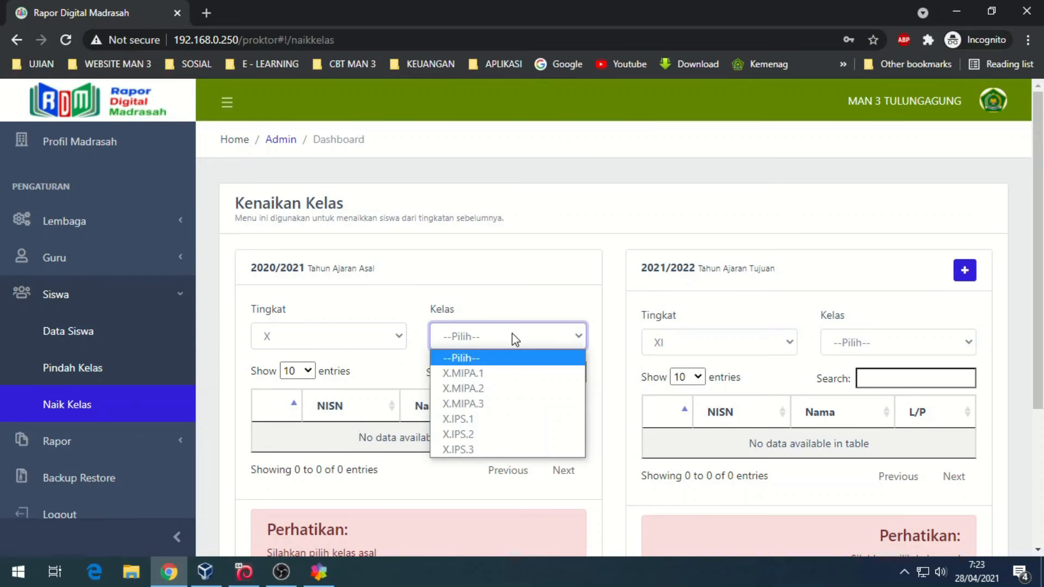
click(486, 390)
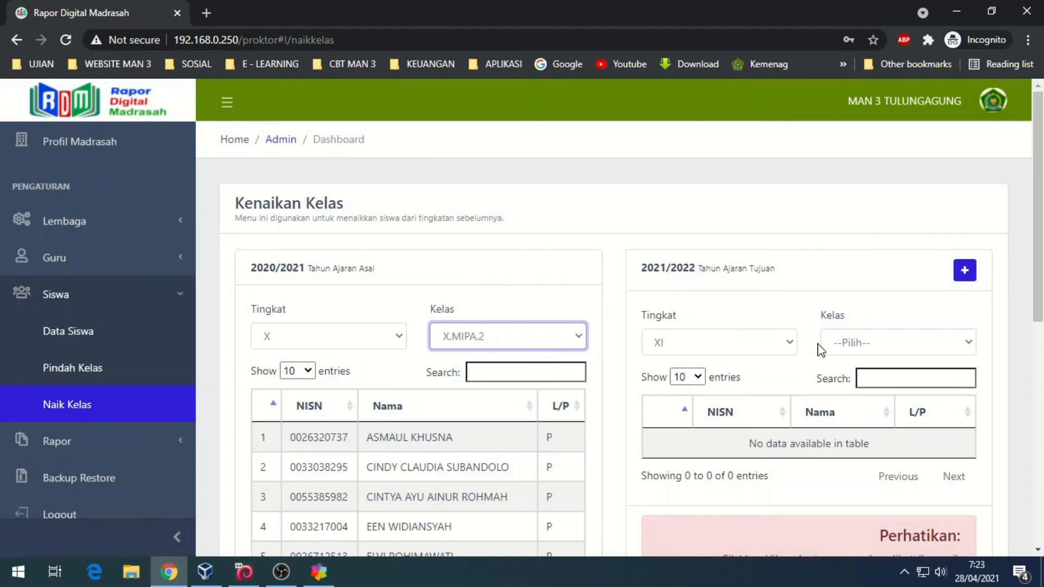
click(866, 347)
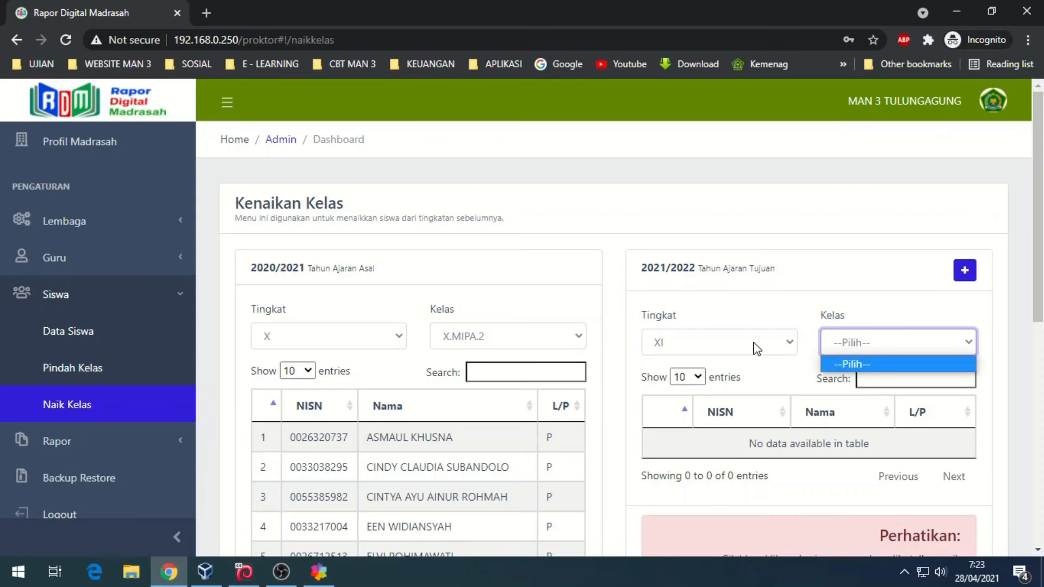
click(838, 308)
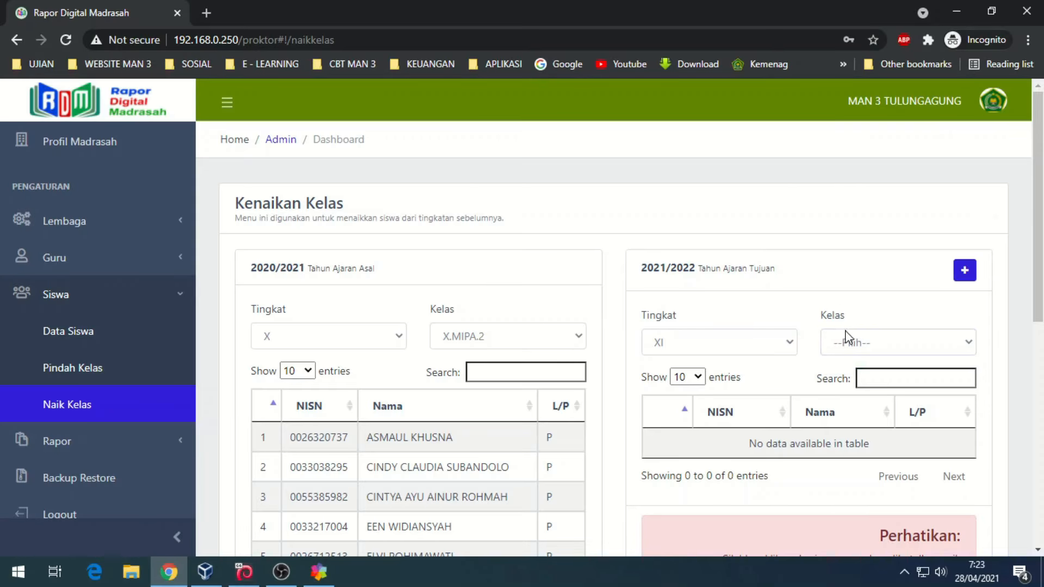
click(730, 351)
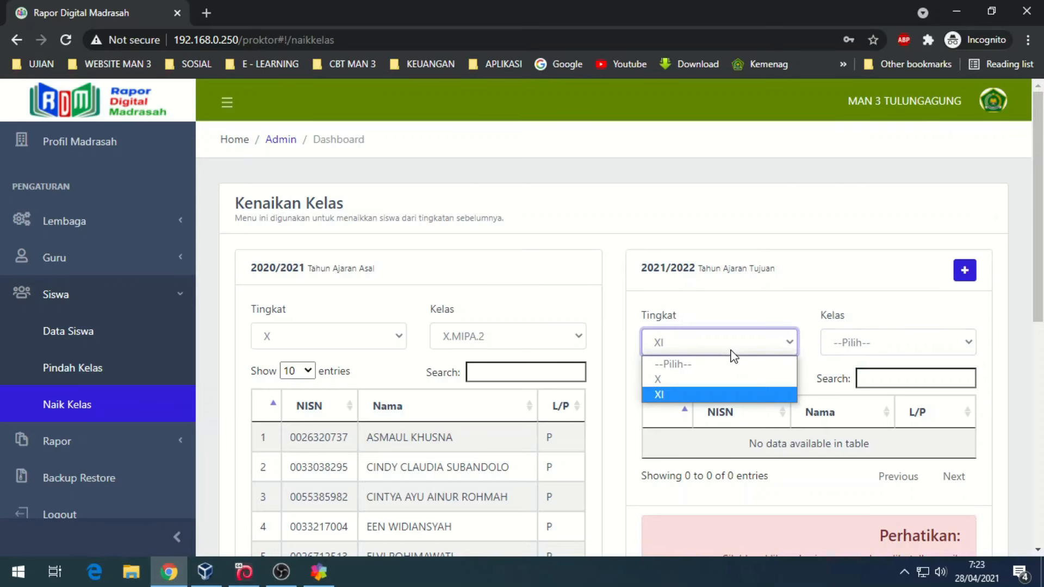
click(684, 395)
click(846, 343)
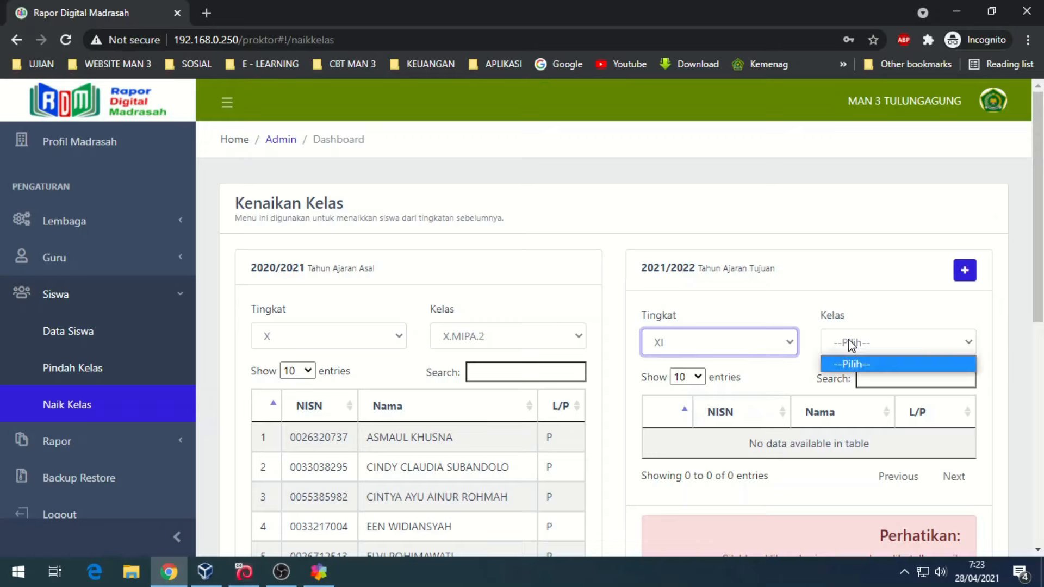
click(805, 307)
- Mark the third, fourth, fifth, sixth and seventh students for promotion
scroll(792, 303, down, 3)
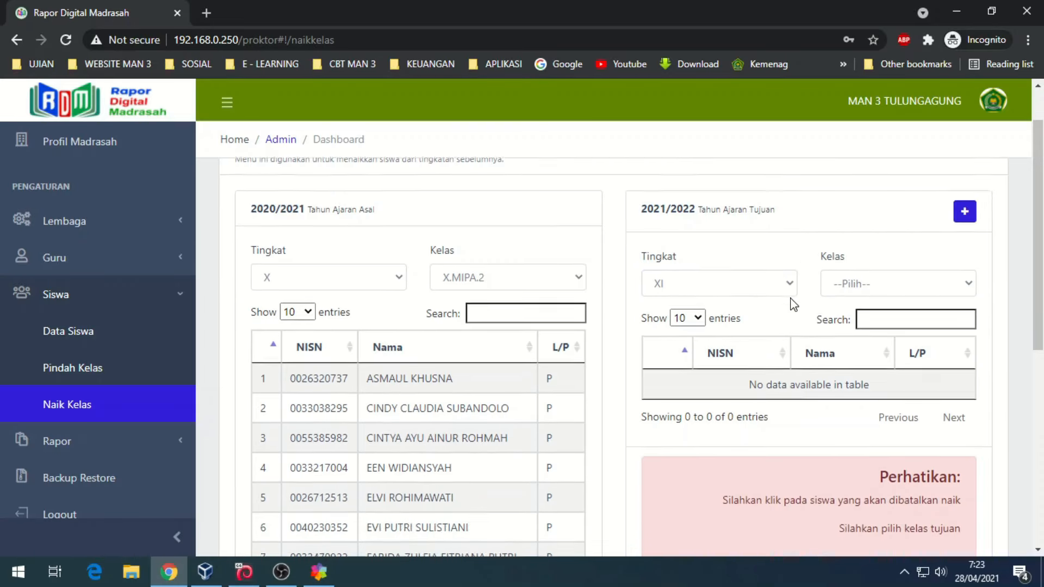
click(397, 345)
click(408, 375)
click(411, 433)
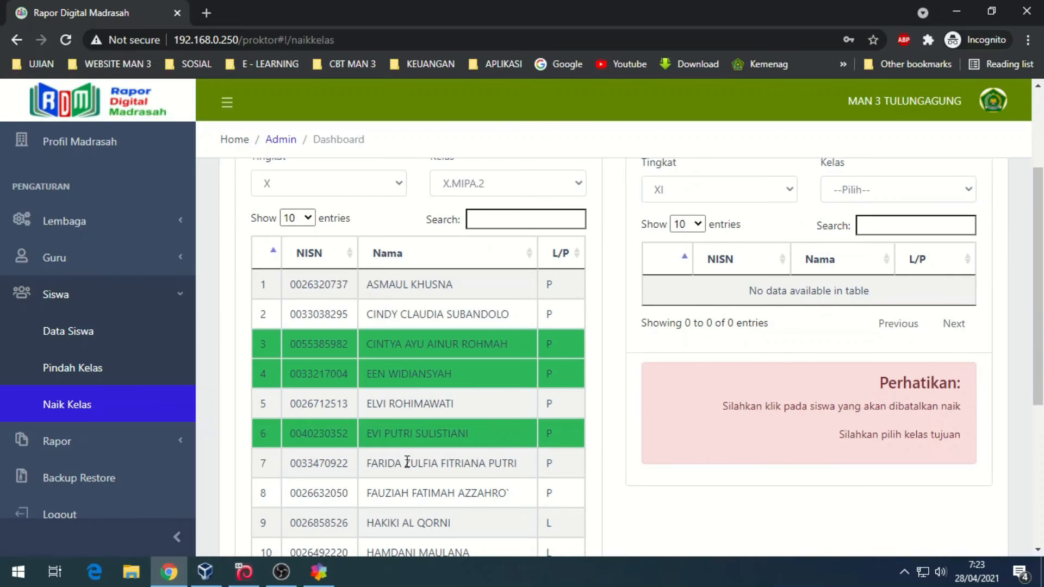
click(409, 465)
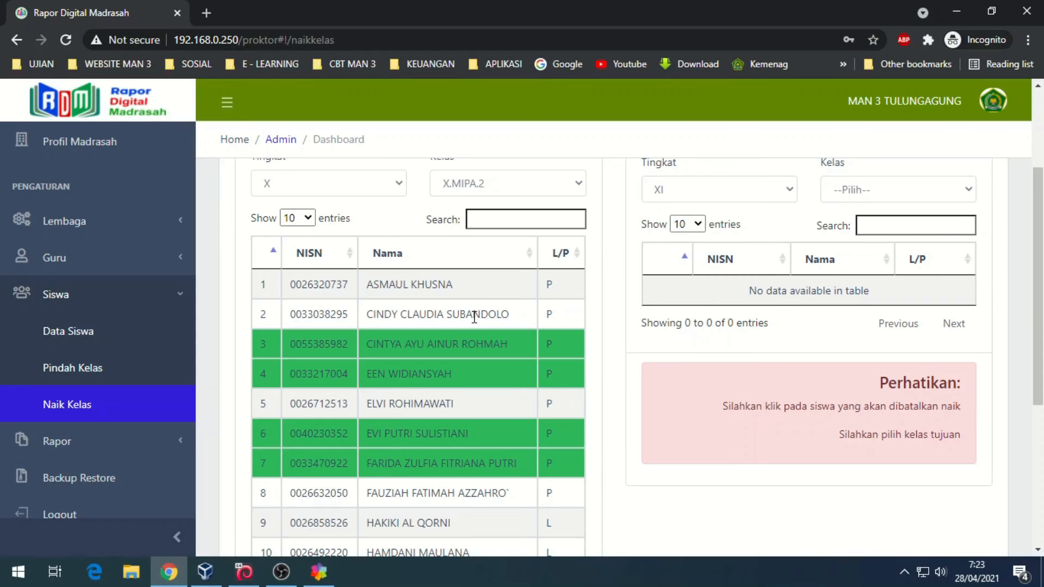
click(389, 403)
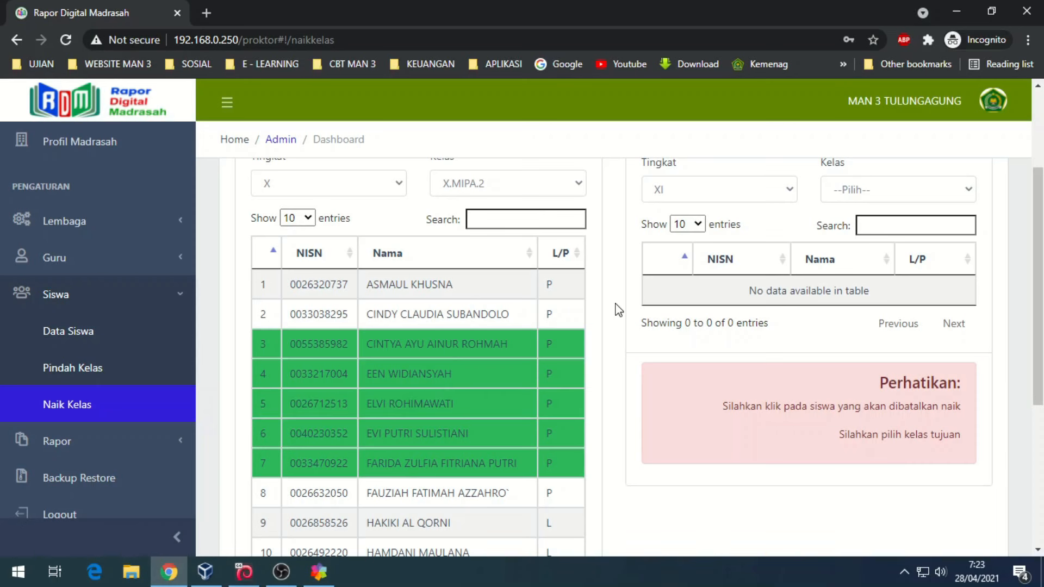
scroll(615, 308, down, 5)
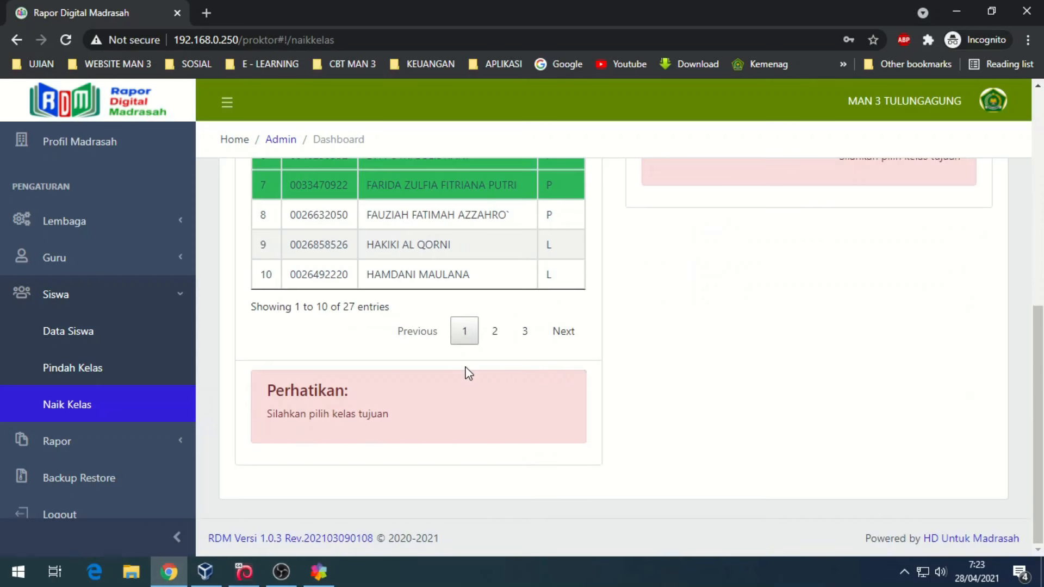
scroll(435, 392, up, 8)
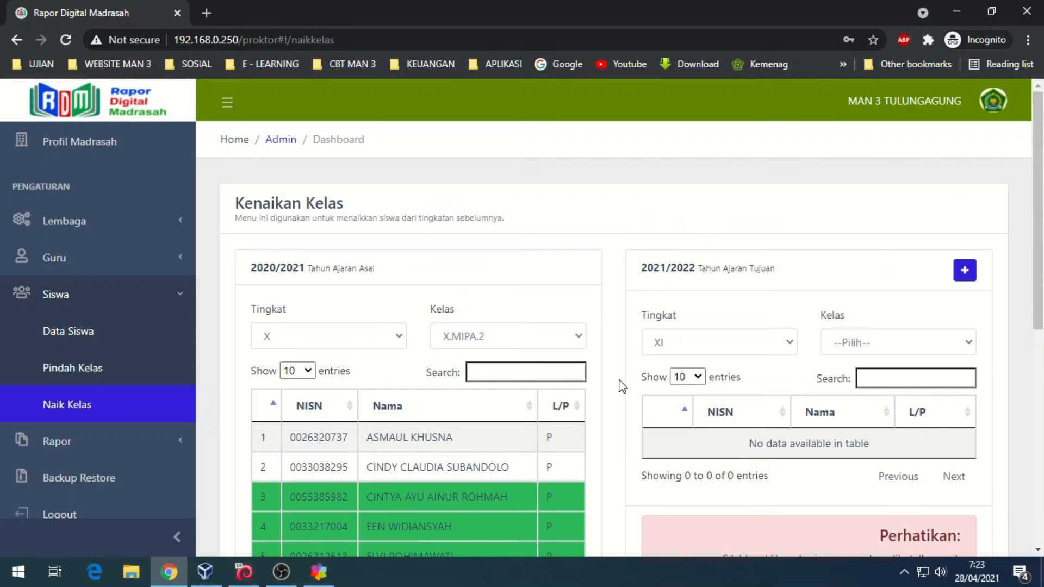
- Add a new grade XI class with major IPA and number 2
click(968, 275)
click(508, 181)
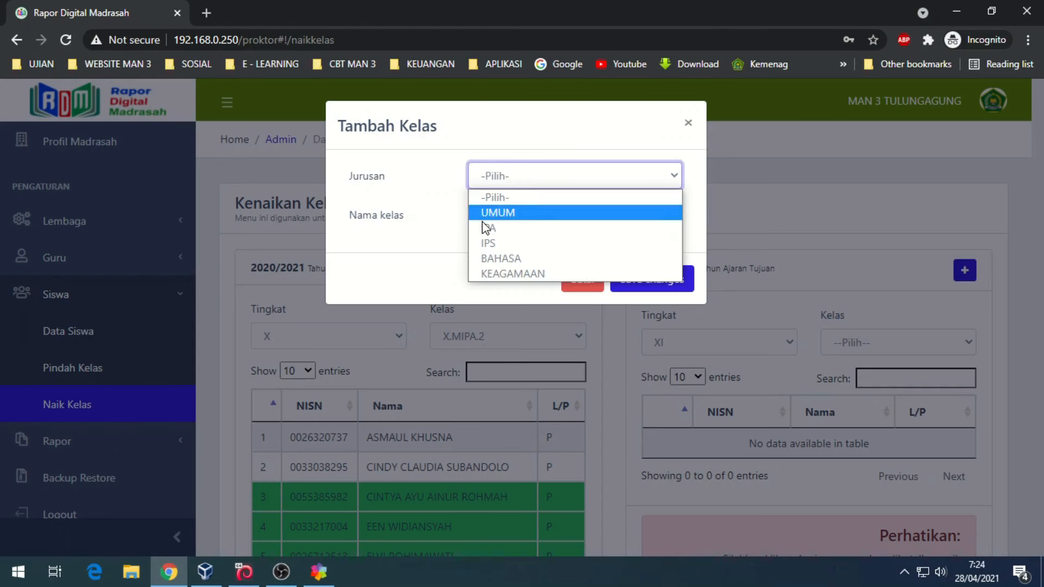
click(489, 228)
click(492, 219)
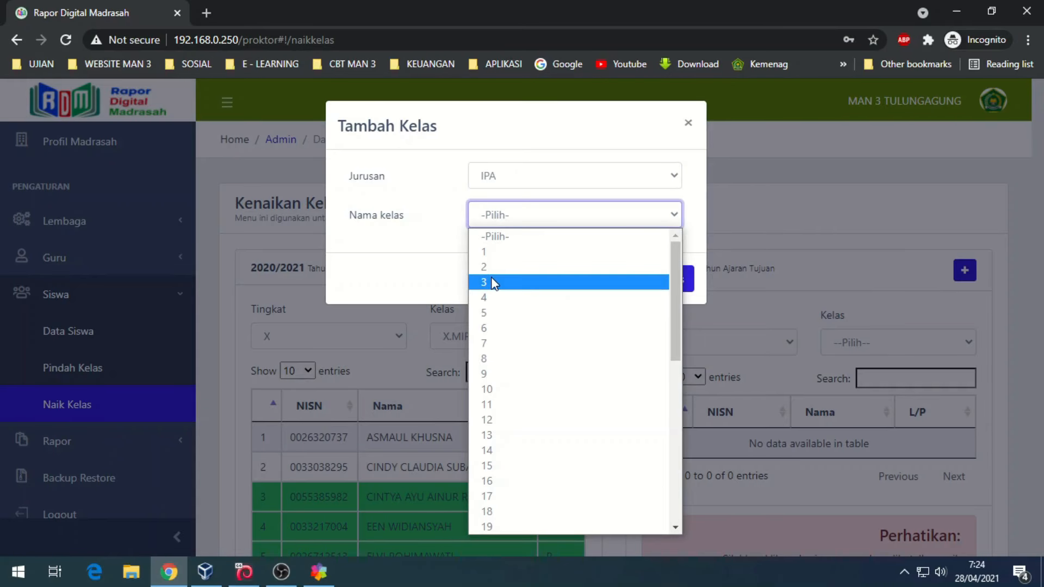
click(495, 267)
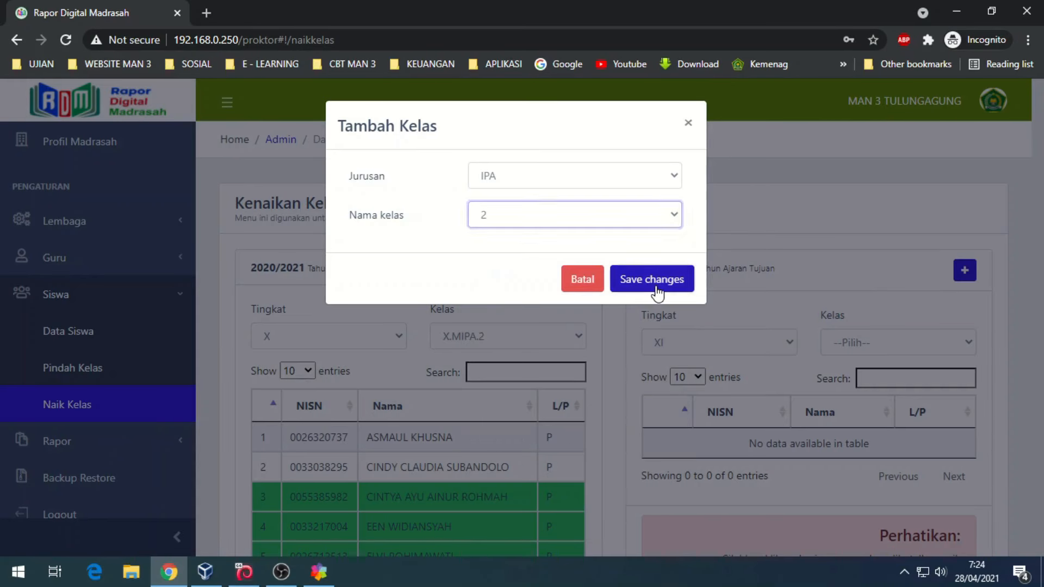
click(658, 284)
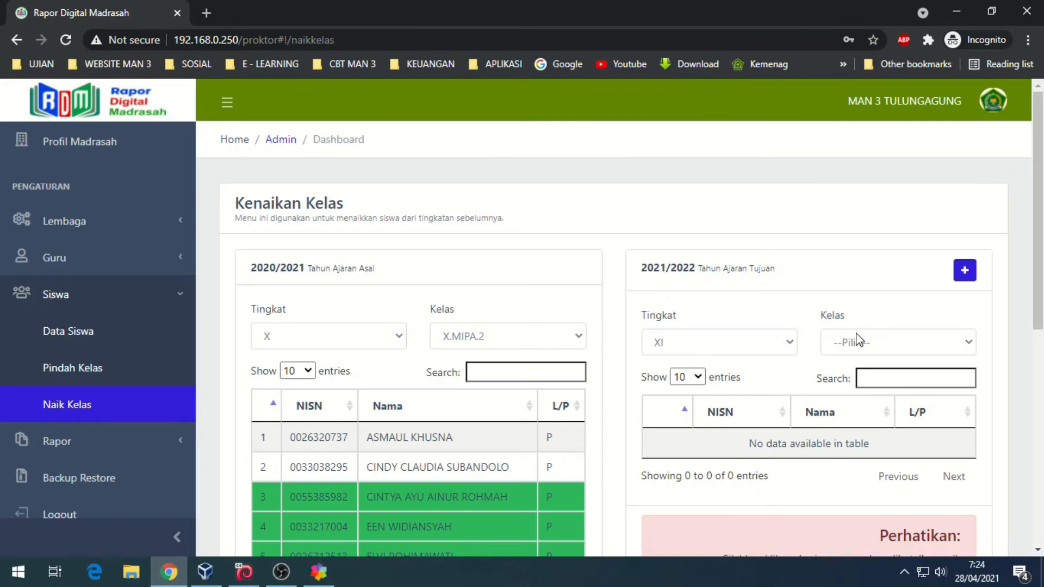
- Choose XI.MIPA.2 as the destination and promote the five marked students
click(857, 340)
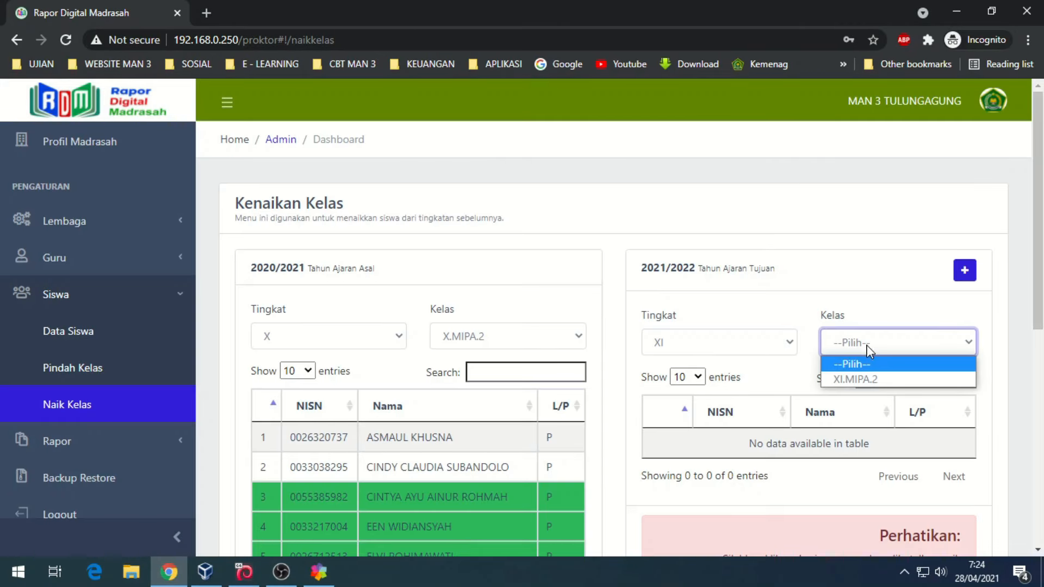
click(855, 379)
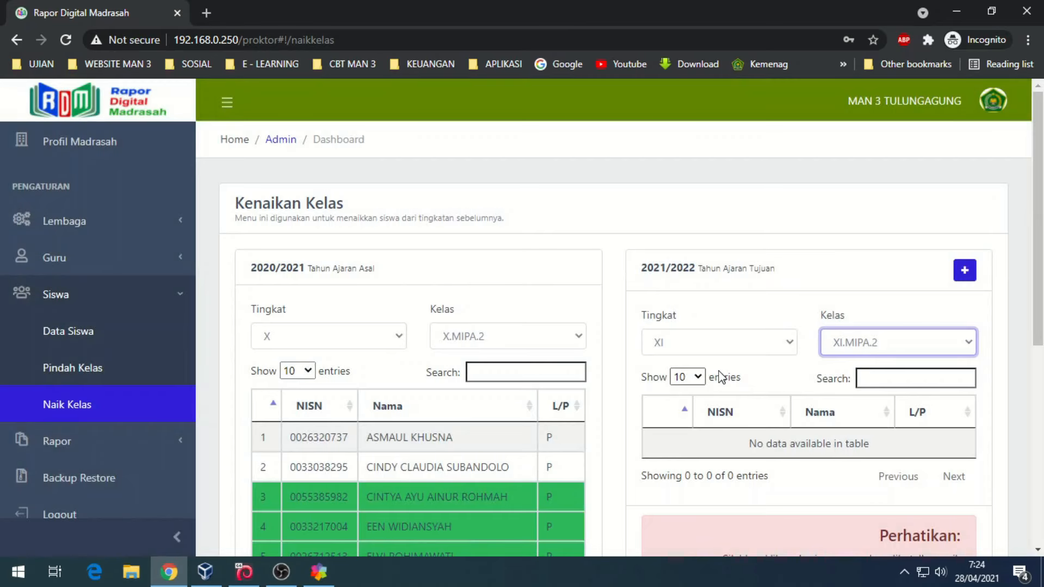
scroll(718, 375, down, 6)
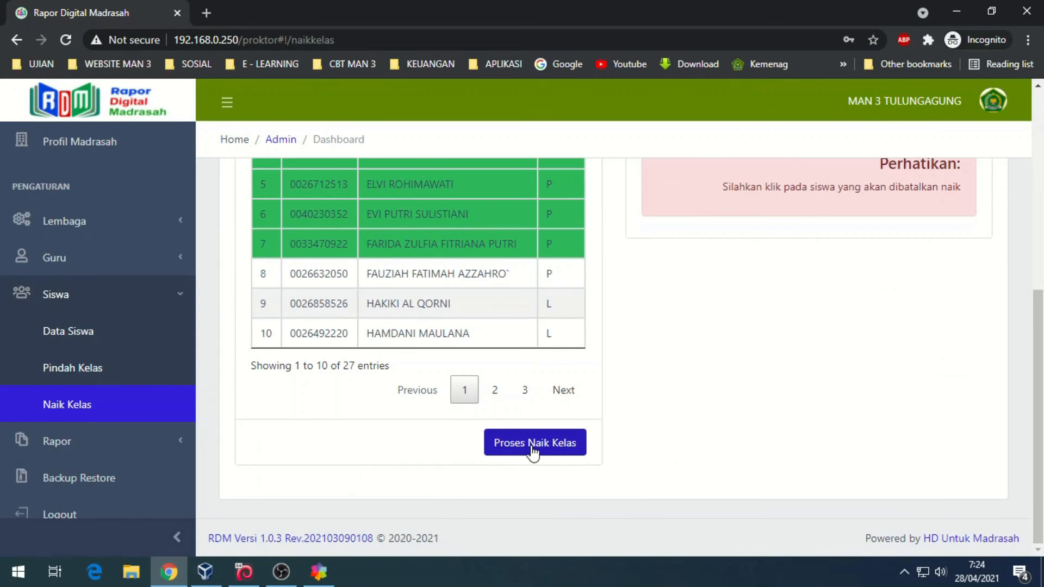
click(536, 445)
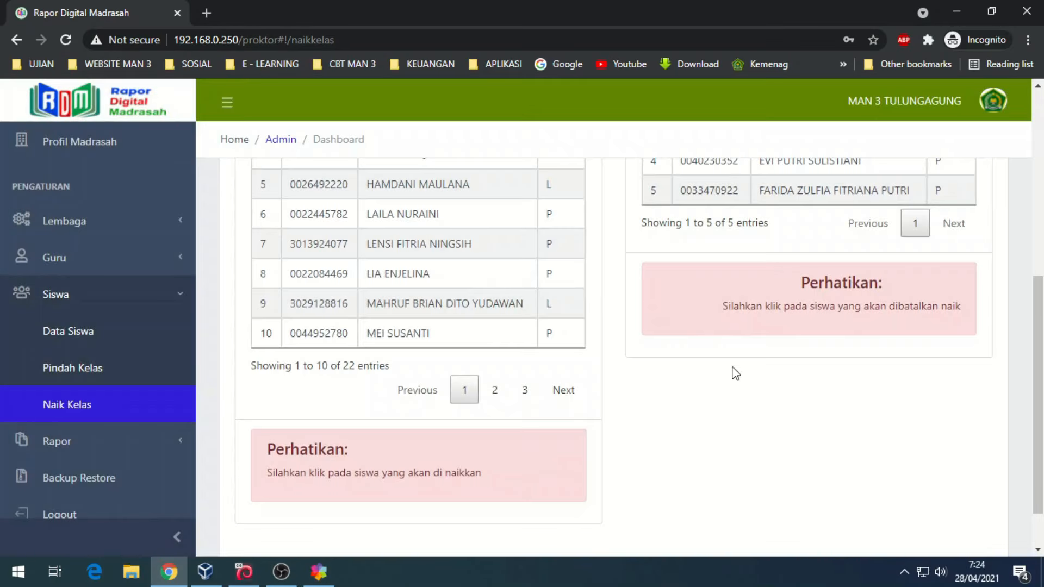
scroll(781, 362, up, 3)
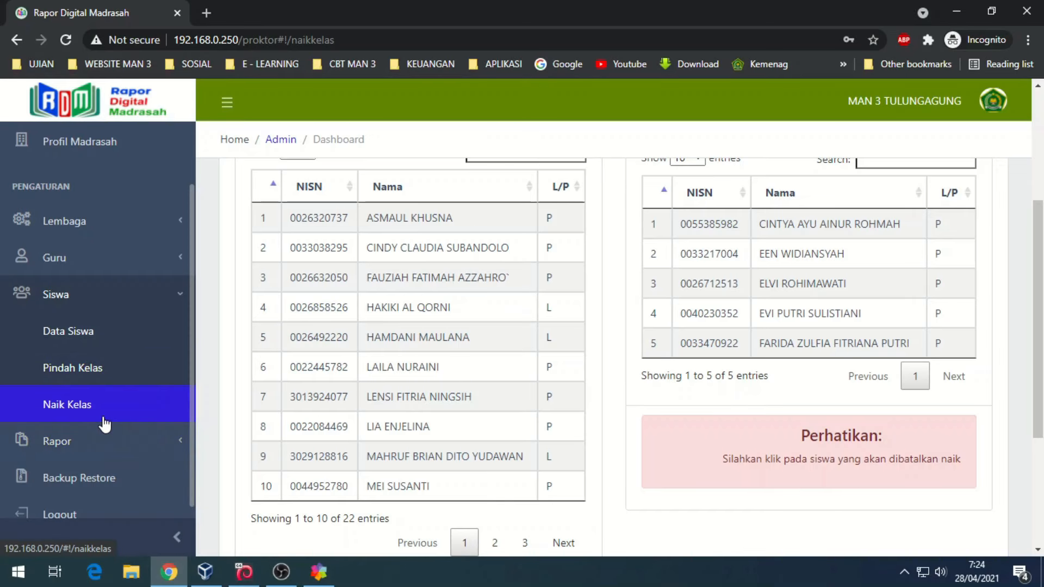
click(84, 440)
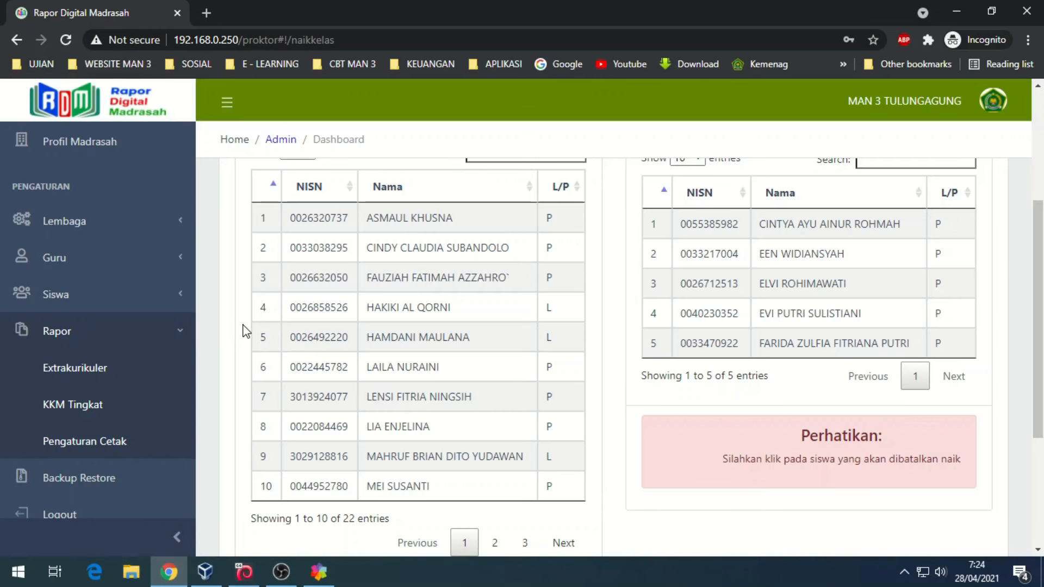
- On the extracurricular data page, pick a Pembina teacher for Pramuka, Palang Merah, Drumband, kasidah Rebana and Busana
click(95, 372)
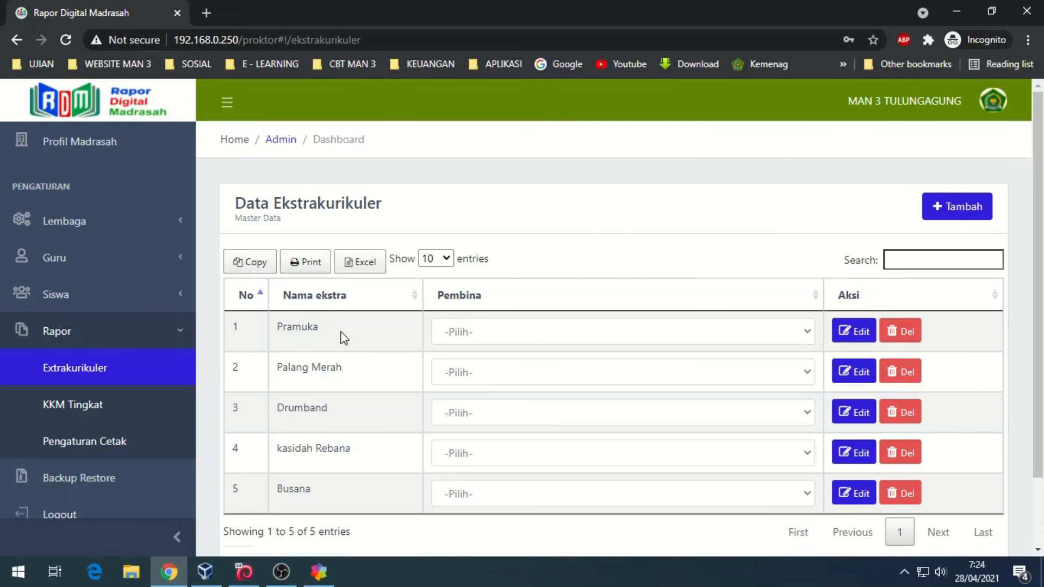
click(497, 334)
scroll(523, 274, down, 1)
click(524, 265)
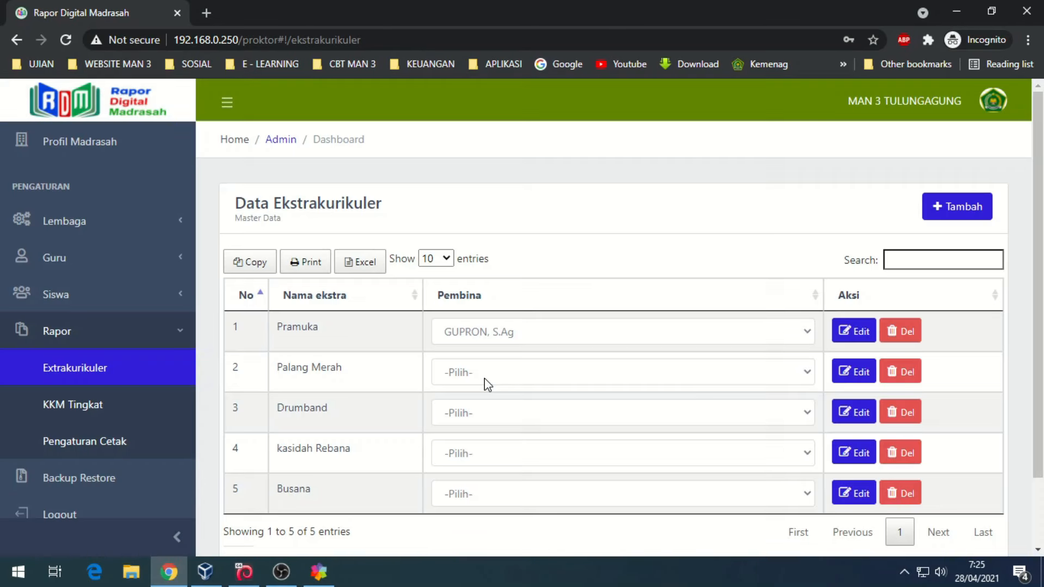
click(486, 380)
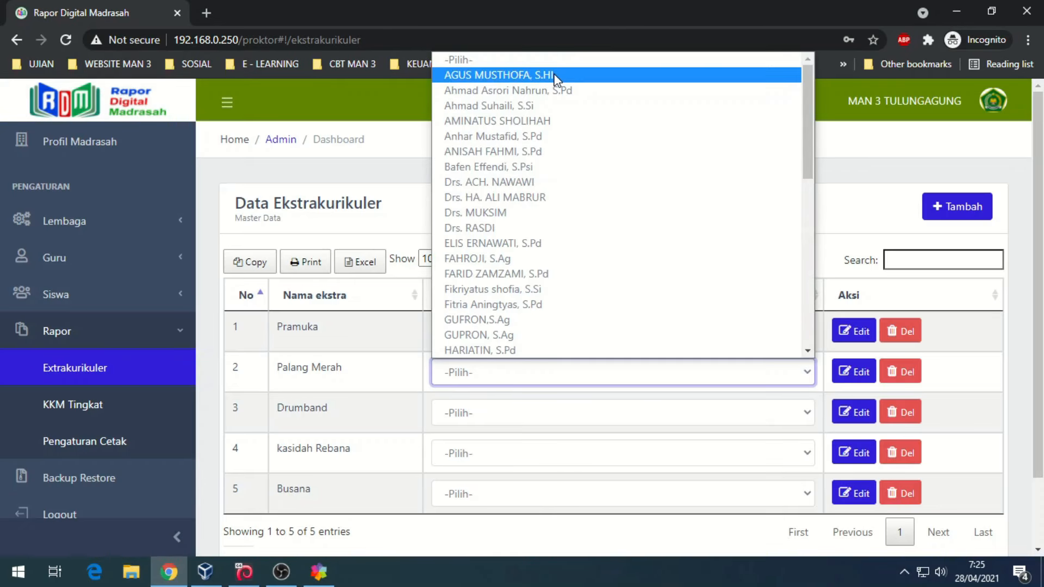
click(555, 76)
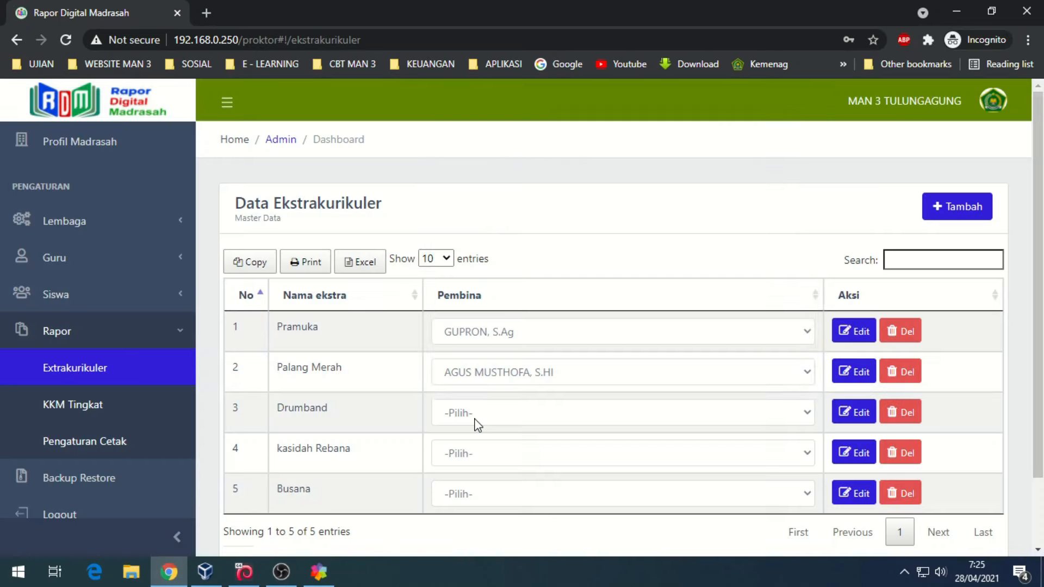
click(475, 418)
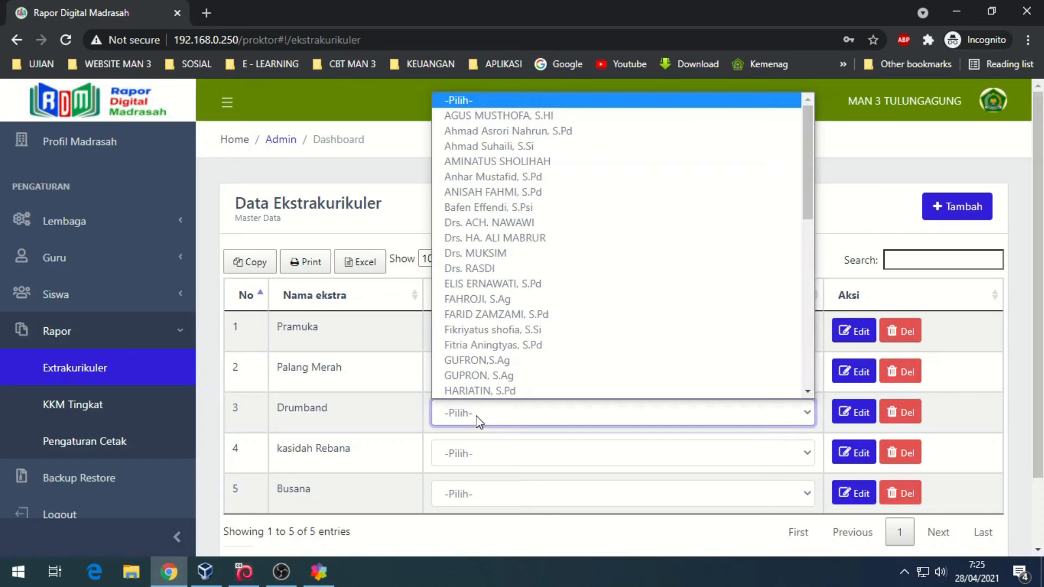
click(518, 248)
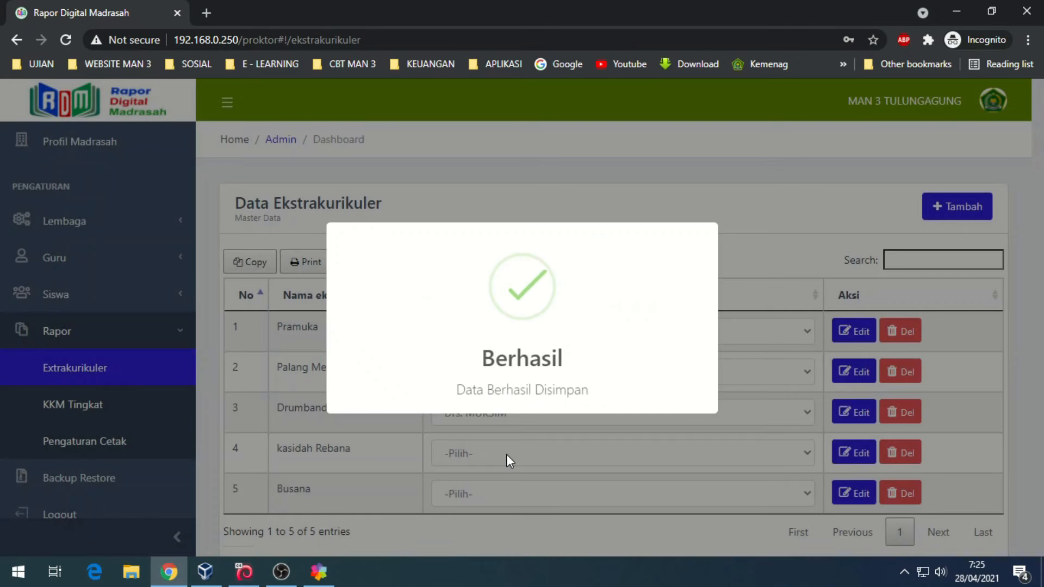
click(507, 455)
click(521, 275)
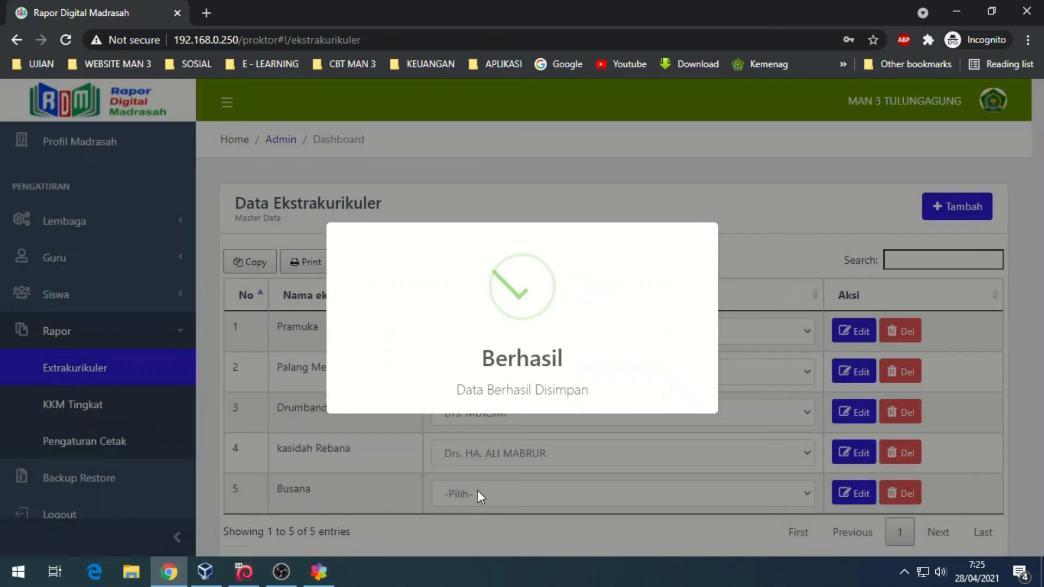
click(479, 493)
click(480, 466)
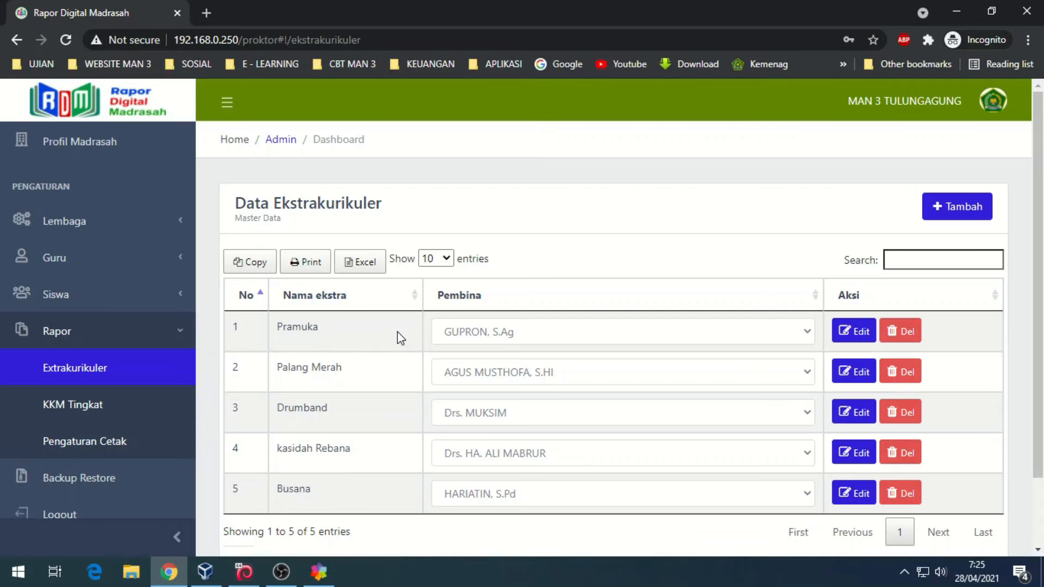
- Add extracurricular KIR with a supervising teacher and save it
click(949, 206)
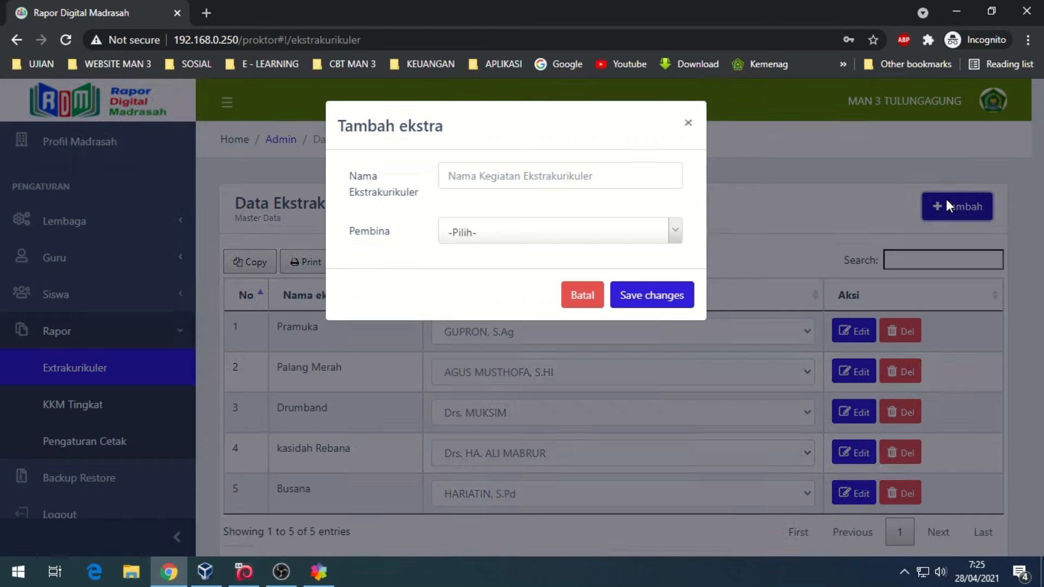
click(525, 176)
click(508, 211)
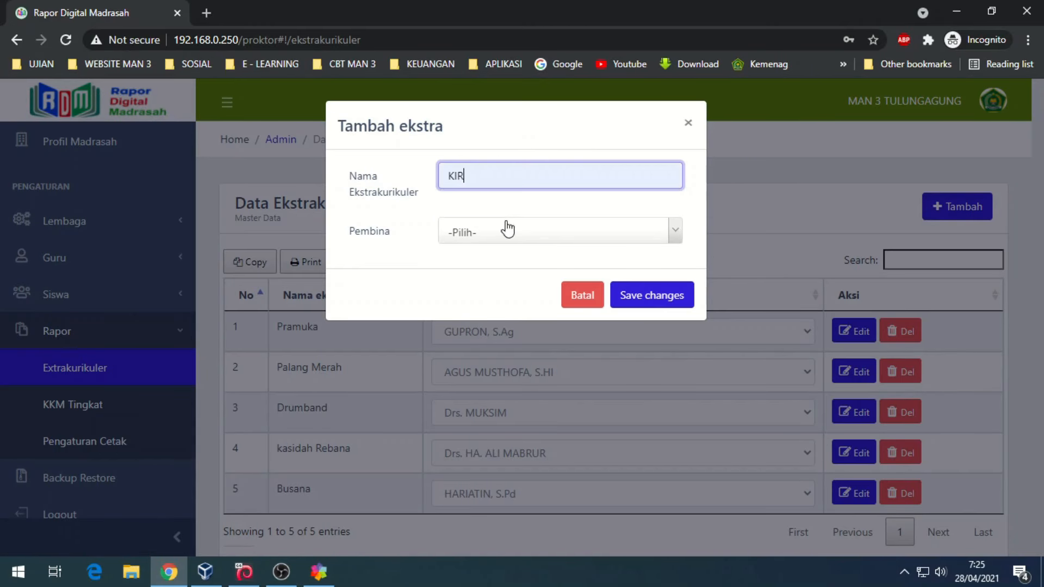
click(508, 229)
click(517, 385)
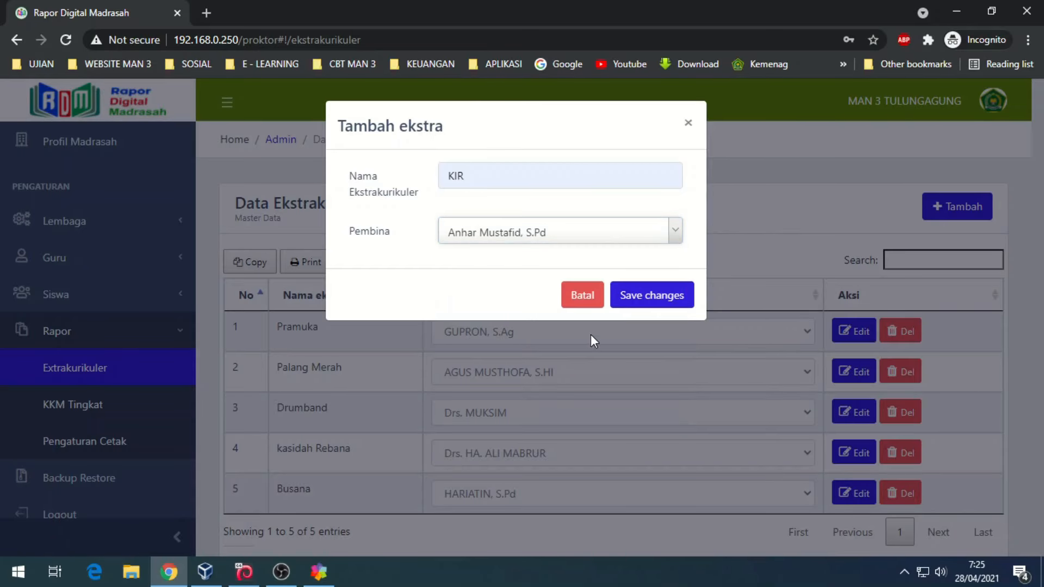
click(651, 298)
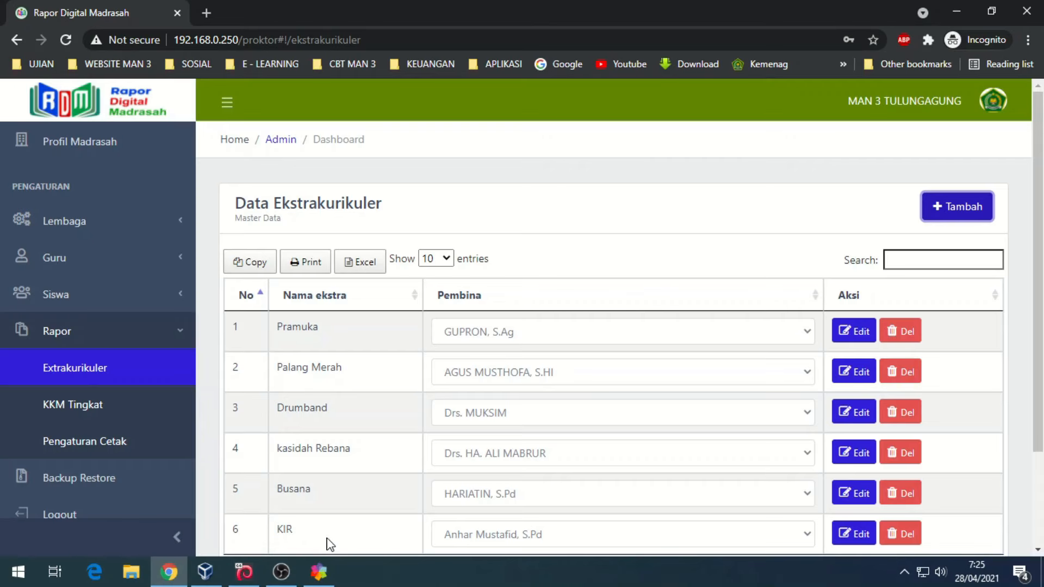
- Add extracurricular 'Dsain grafis' with a supervising teacher, save it, and open the per-grade KKM page
click(981, 216)
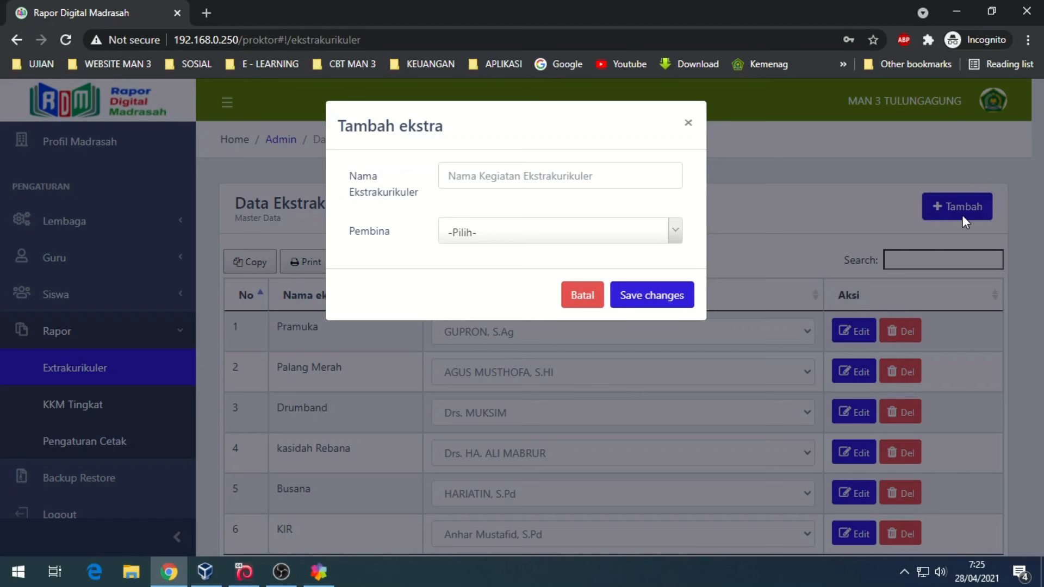
click(571, 180)
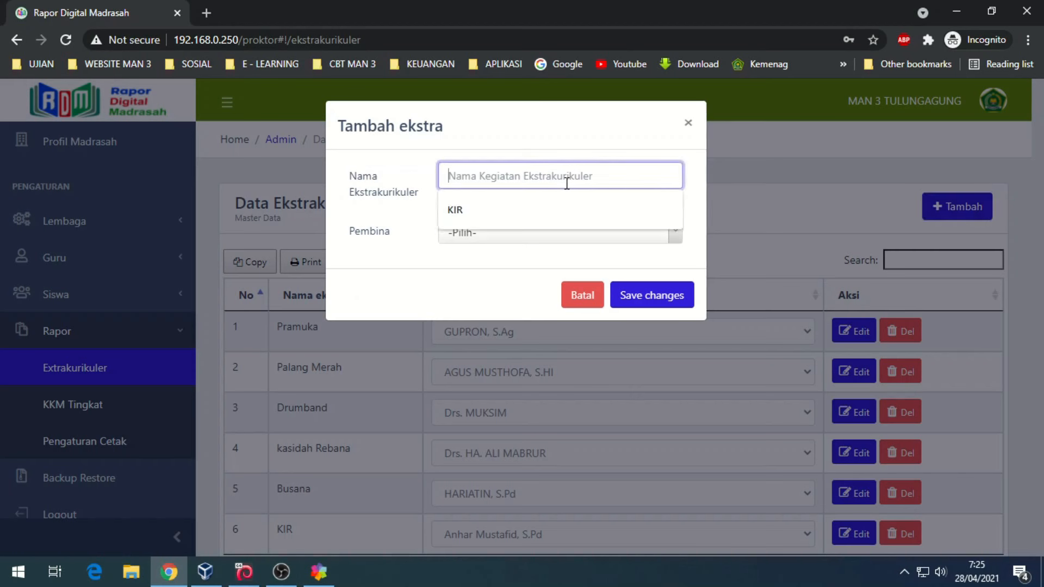
text(dSA)
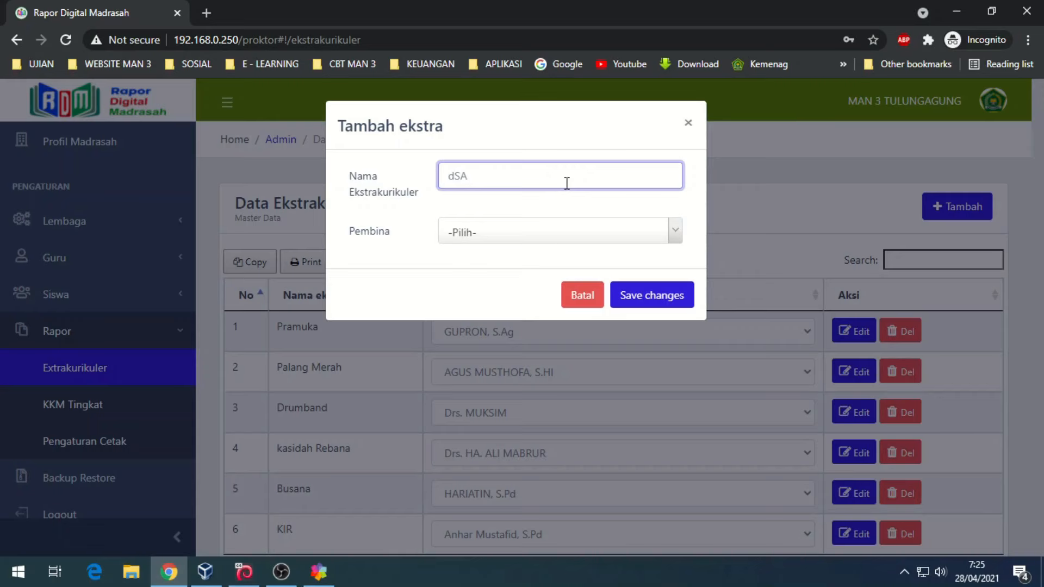
key(BackSpace)
text(Dsain grafis)
click(513, 229)
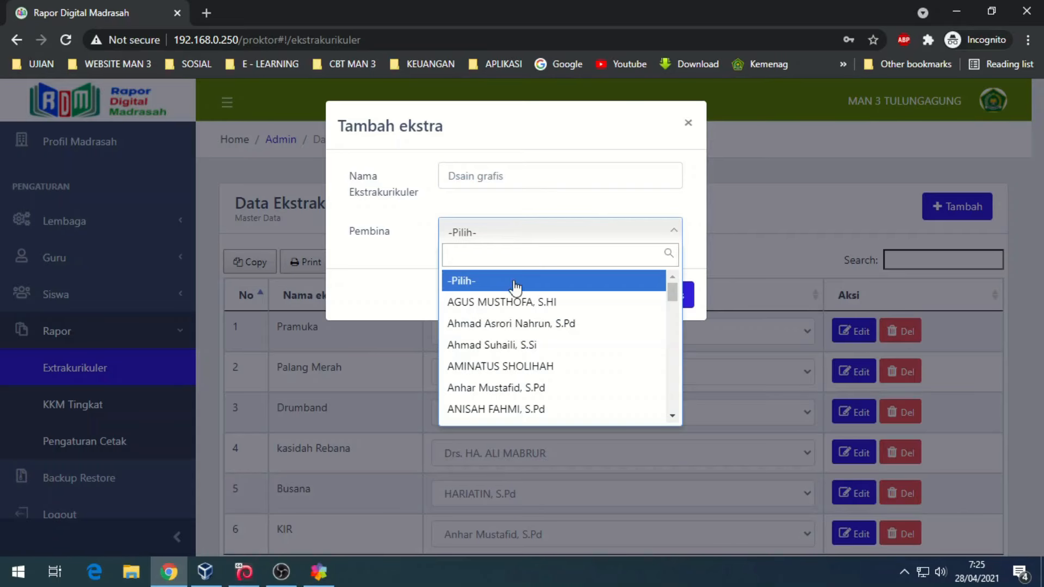
click(518, 410)
click(667, 299)
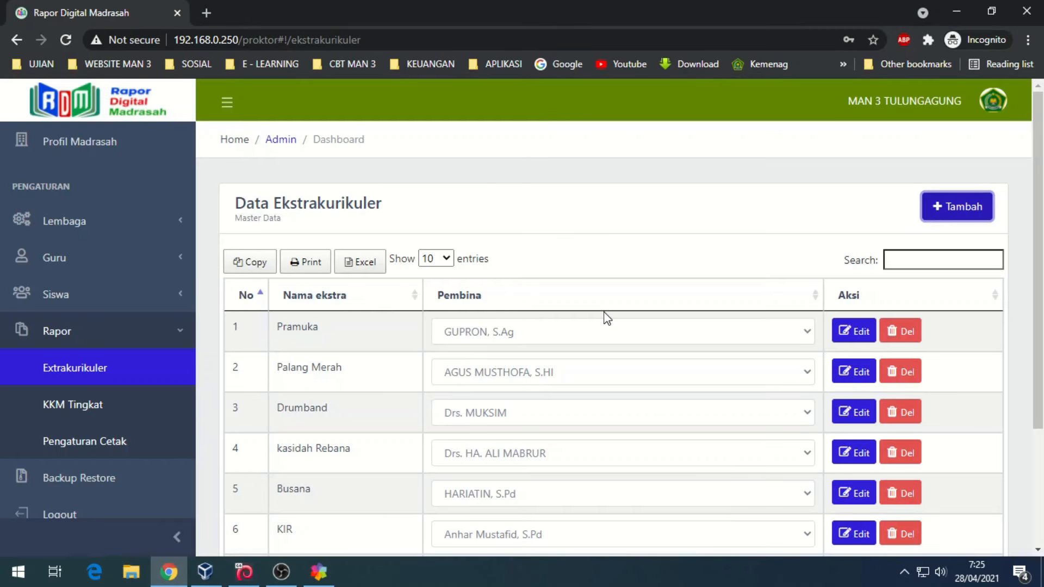
scroll(607, 318, down, 3)
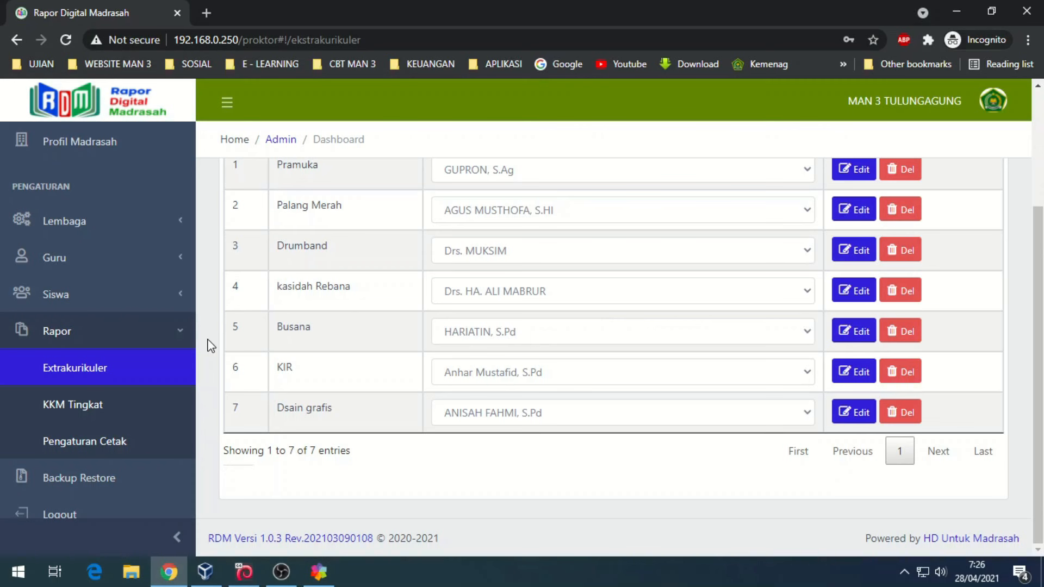
click(102, 414)
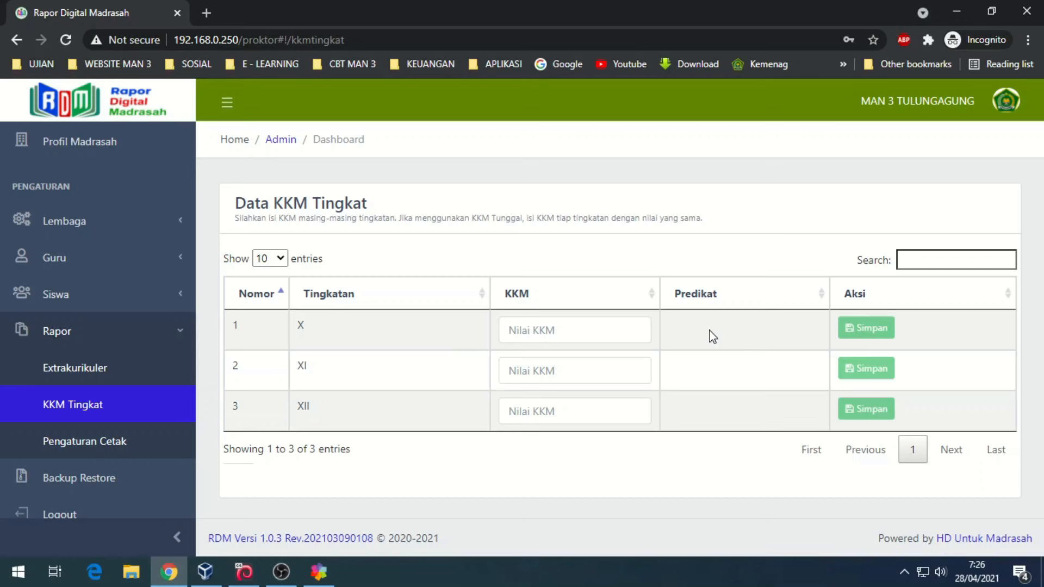
- Save KKM 70 for grade X and 75 for grade XI, then start grade XII's entry
click(598, 329)
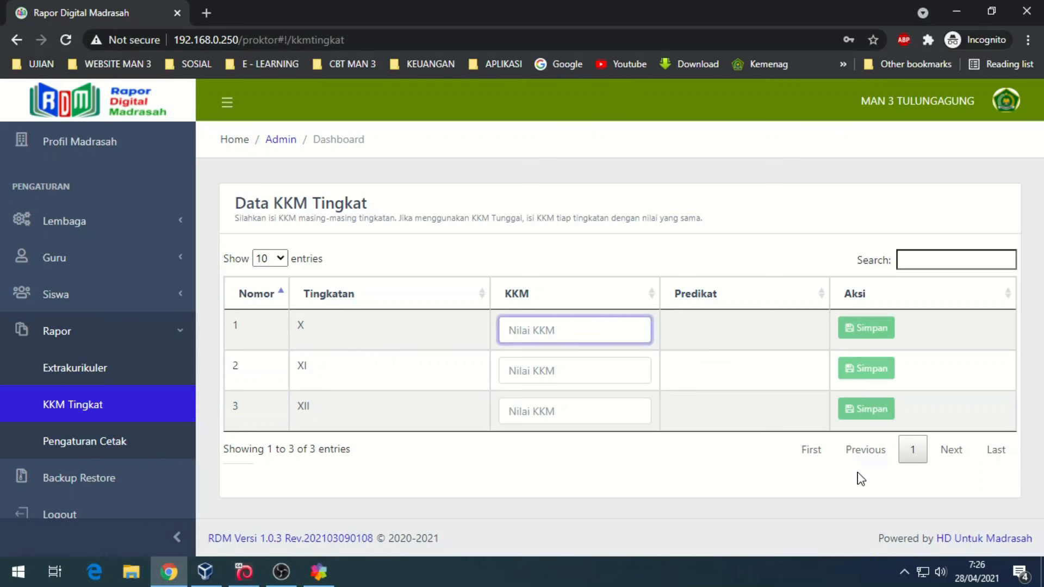
text(70)
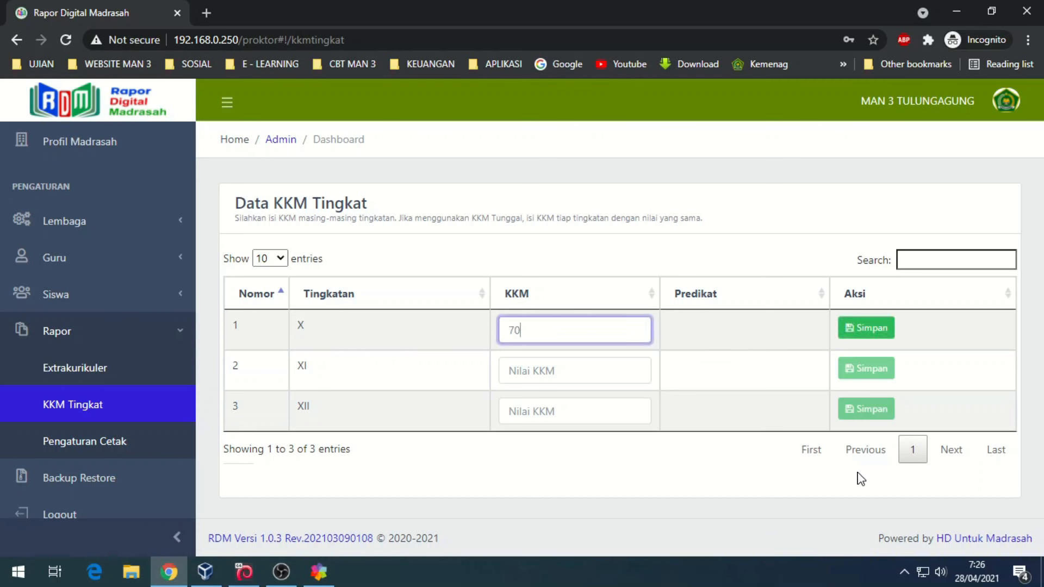
click(861, 327)
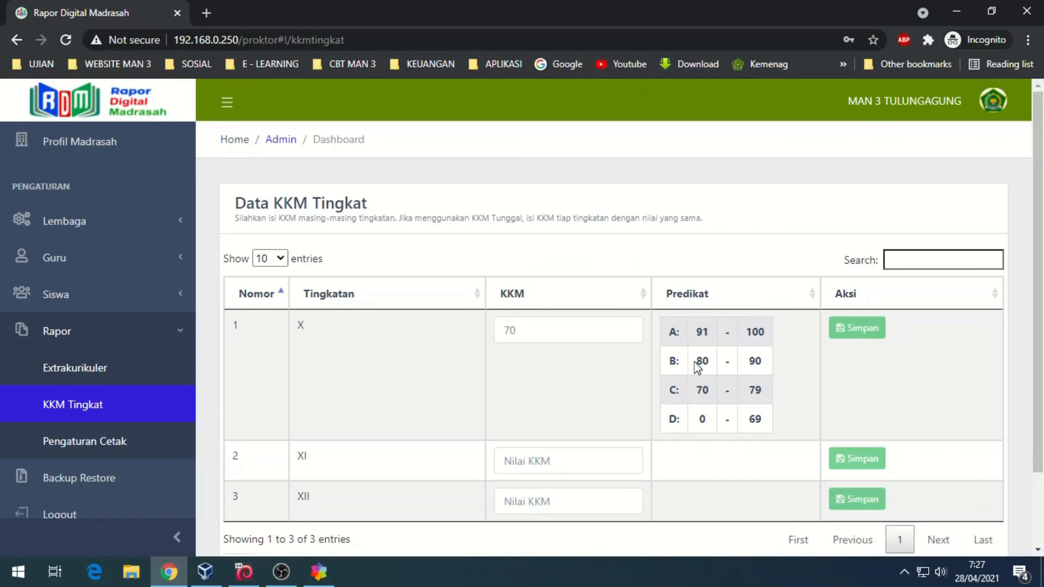
click(541, 464)
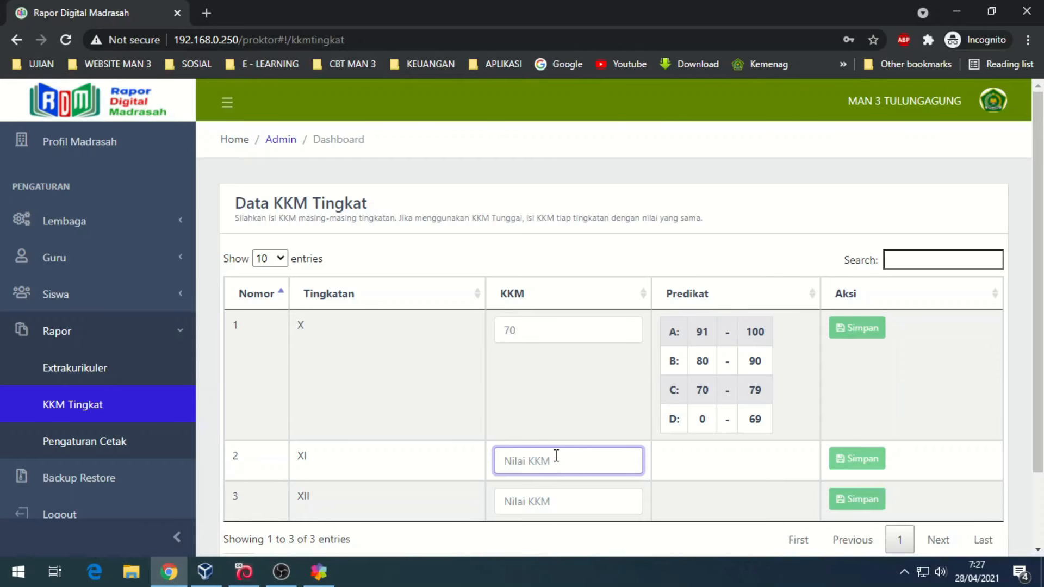
text(75)
click(857, 458)
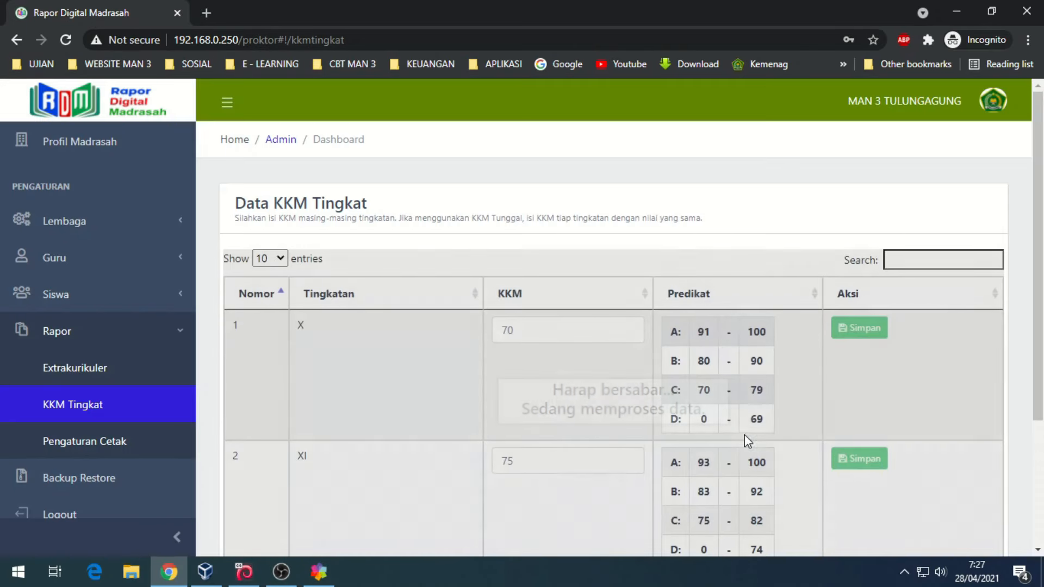
scroll(745, 438, down, 3)
click(554, 430)
- Enter 80 as grade XII's KKM and save it
text(80)
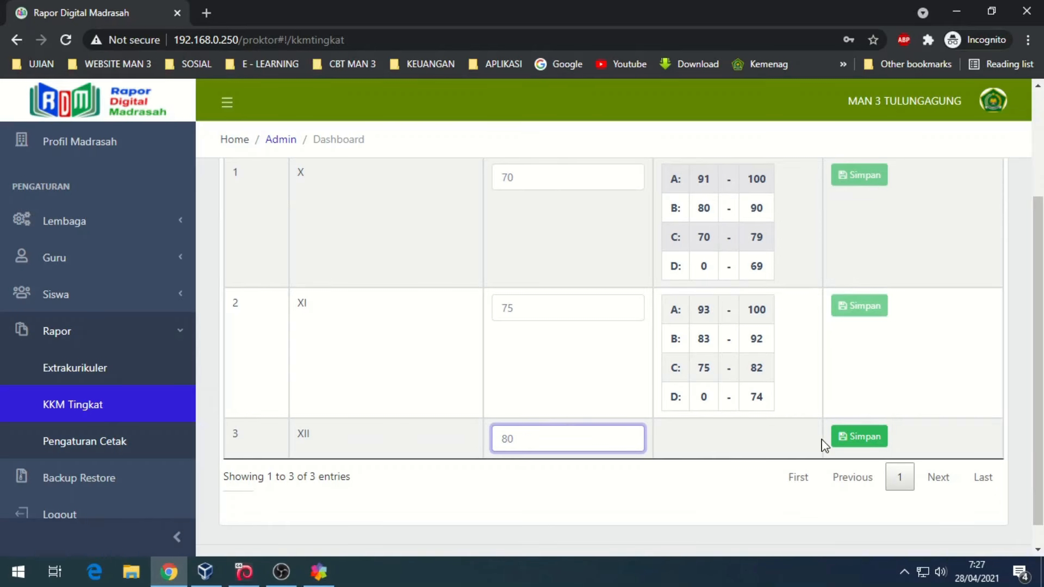
click(859, 437)
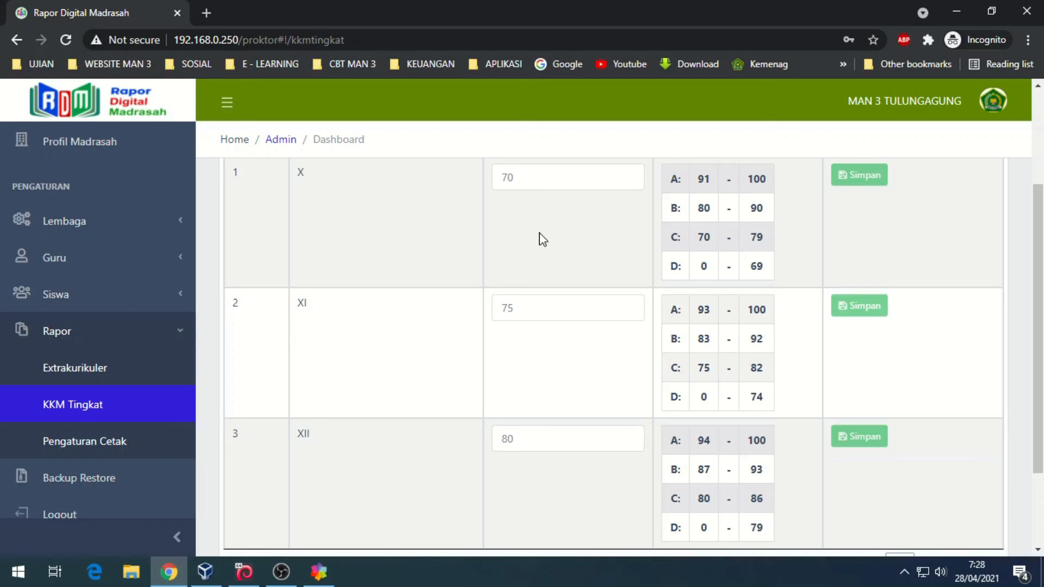
- Change grade X's KKM from 70 to 75 and grade XII's from 80 to 75, saving each
double_click(544, 182)
text(75)
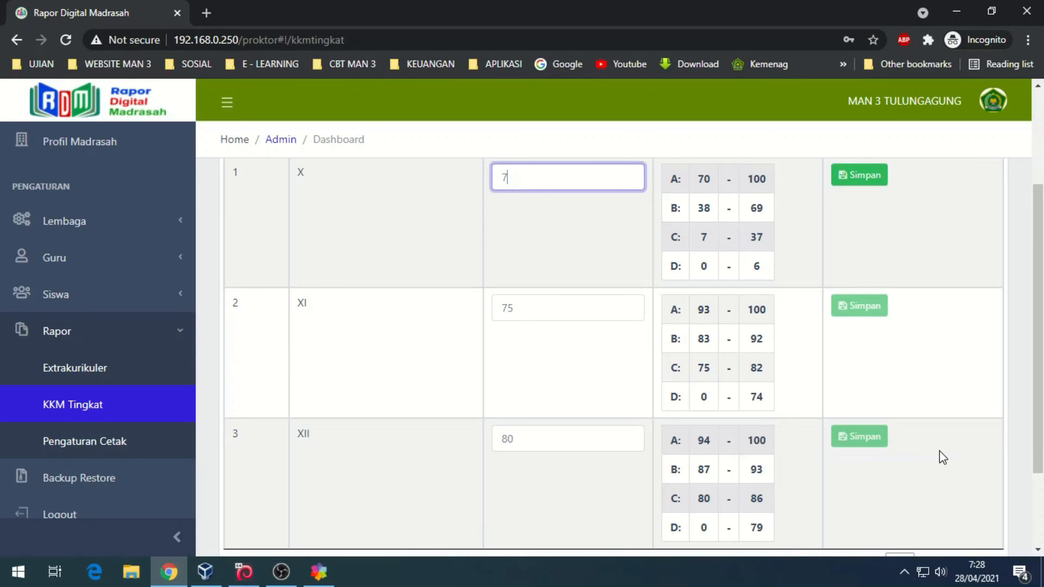
click(855, 173)
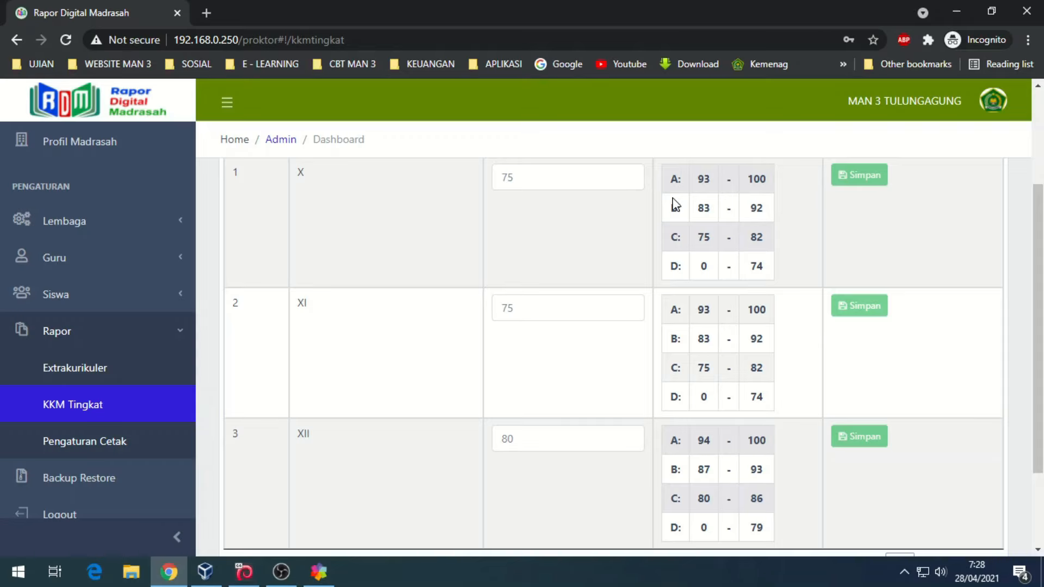
double_click(532, 444)
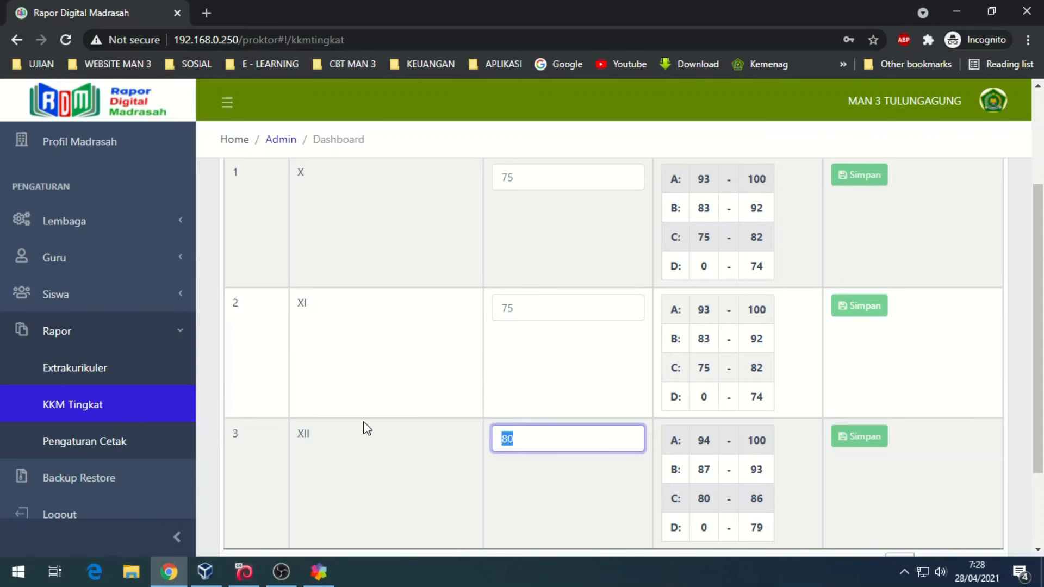
text(75)
click(852, 444)
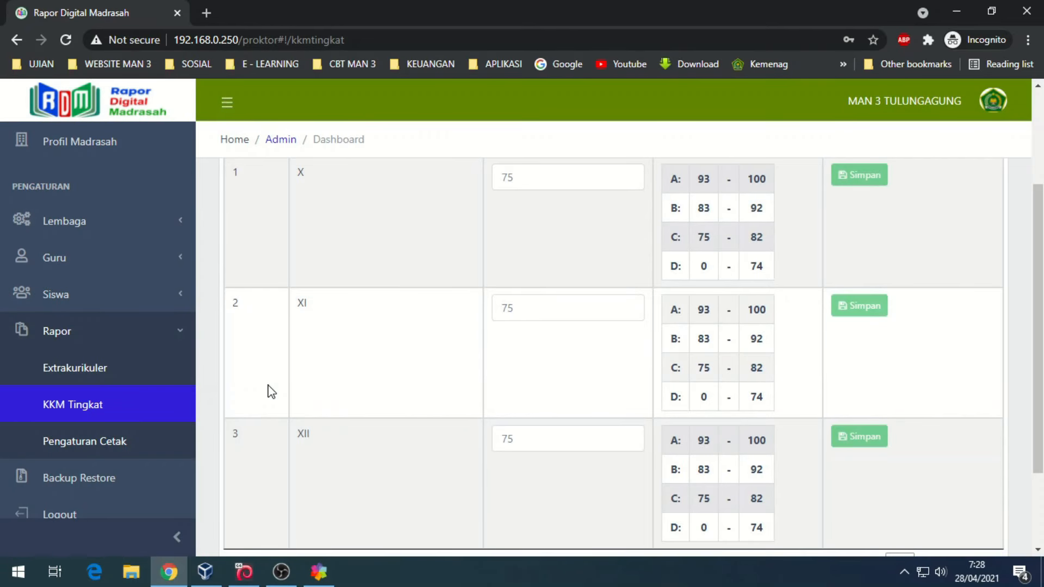
click(66, 447)
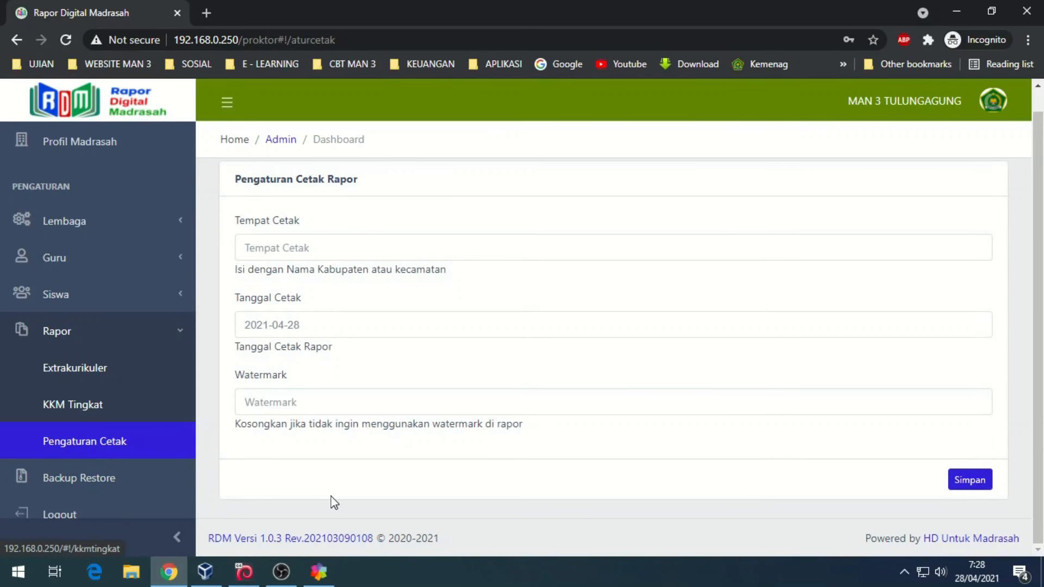
- Set print place Tulungagung and watermark 'MAN 3 TULUNGAGUNG', then save the print settings
click(330, 253)
click(275, 284)
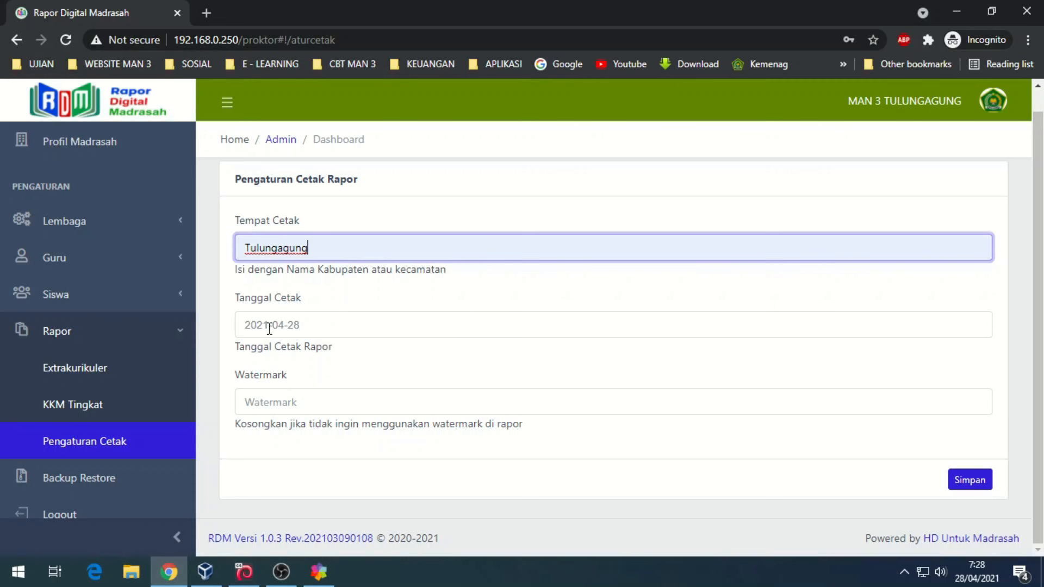
click(277, 397)
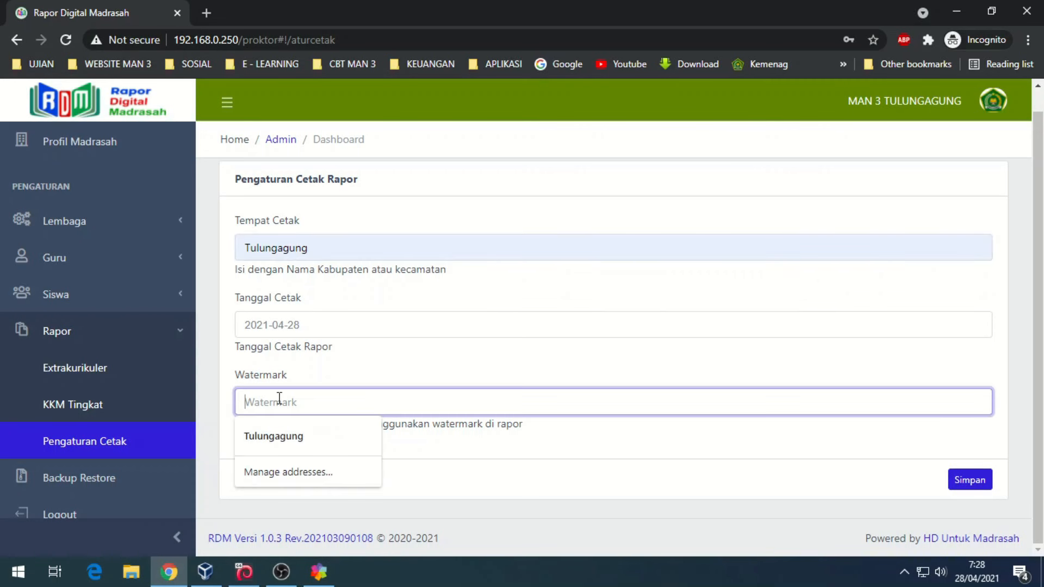
click(280, 437)
double_click(250, 403)
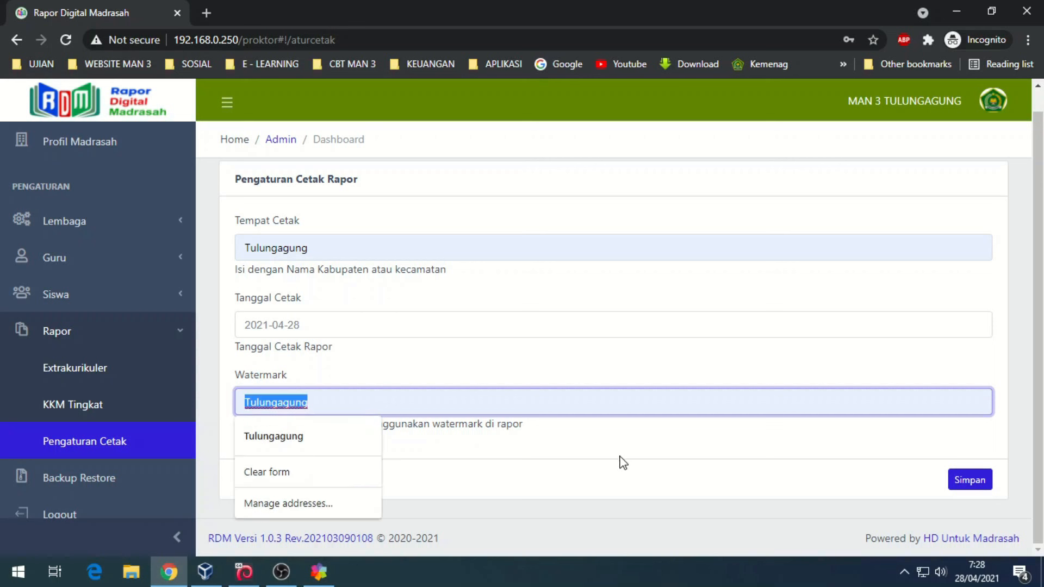
text(M)
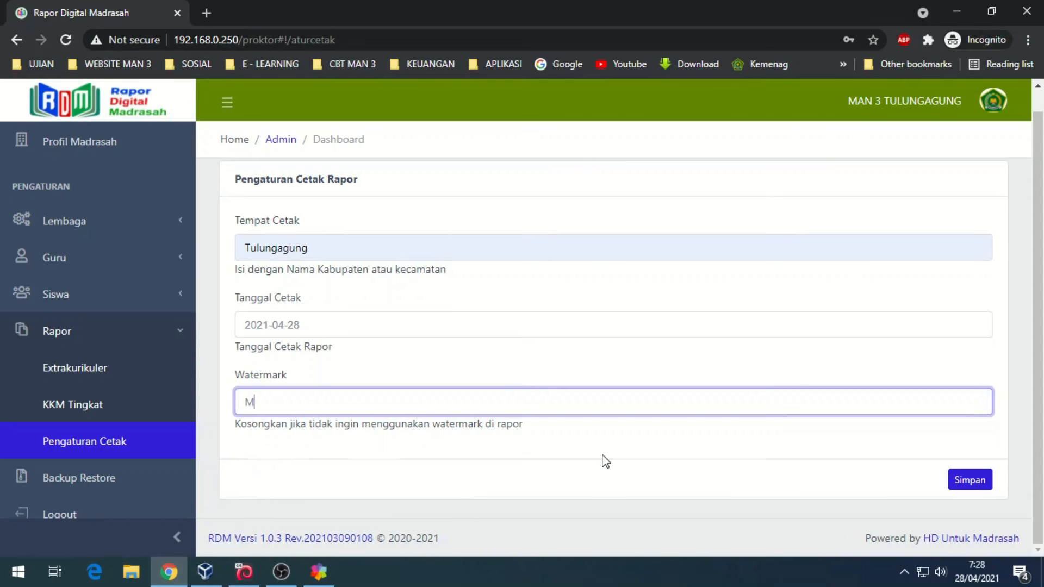
text(AN 3 TULUNGAGUNG)
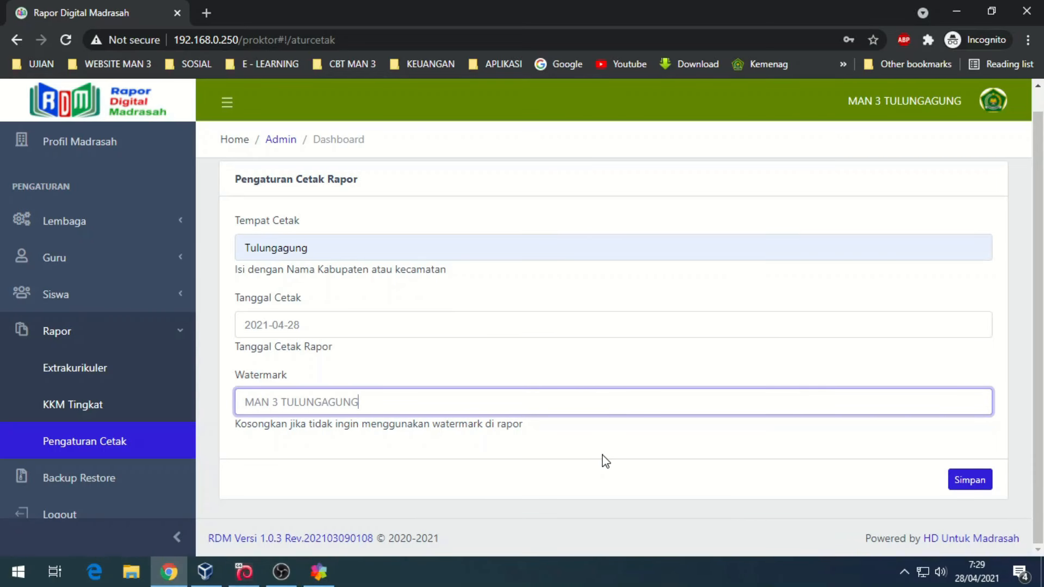
click(963, 484)
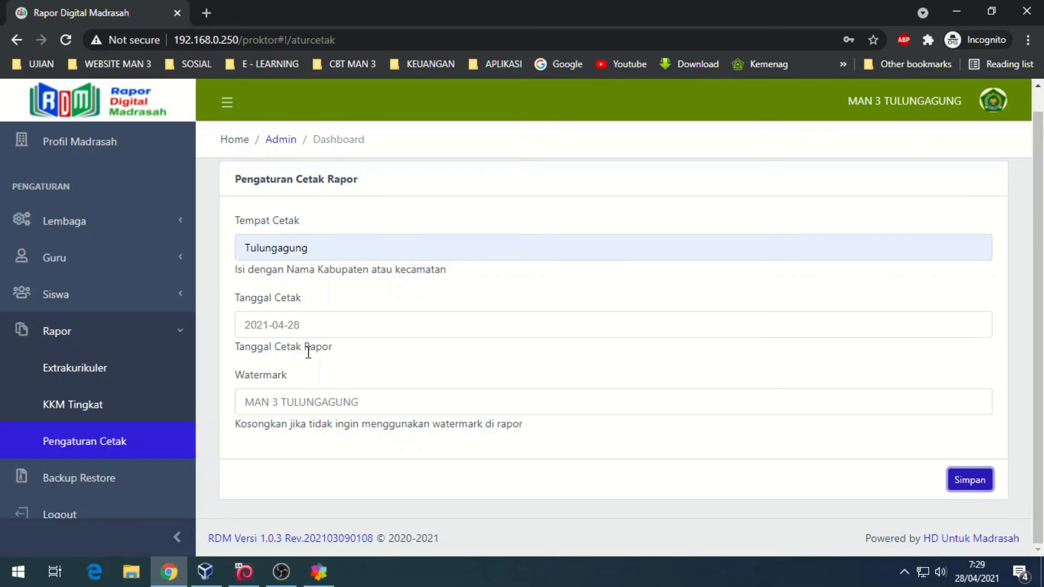
scroll(60, 334, down, 1)
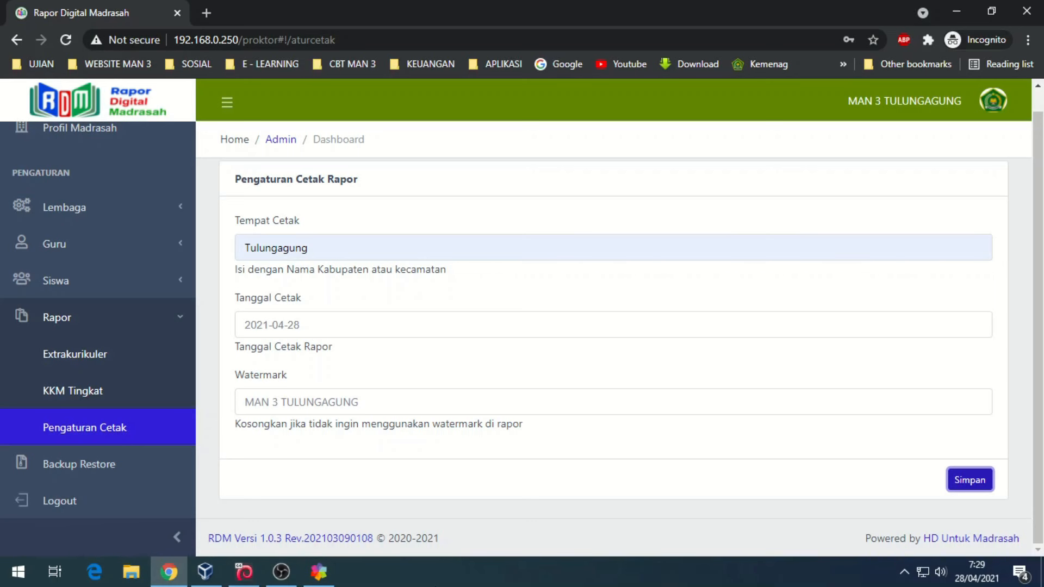
click(100, 466)
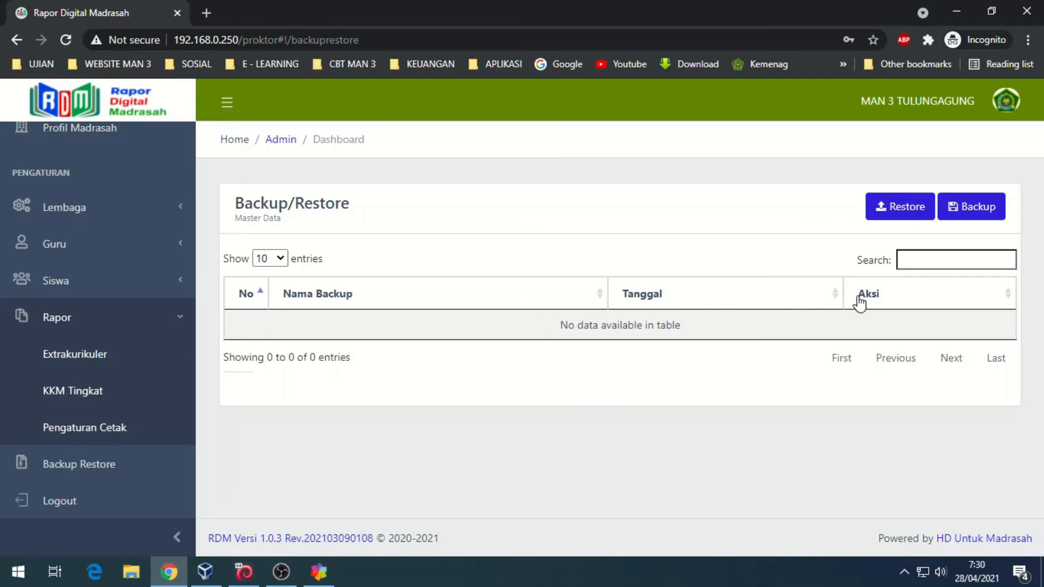
click(978, 208)
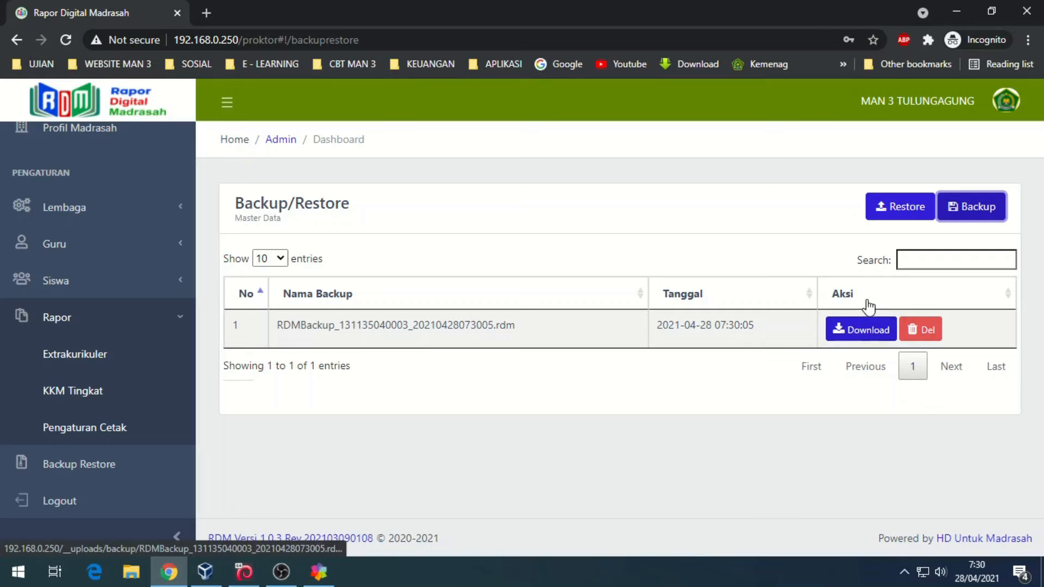
click(857, 332)
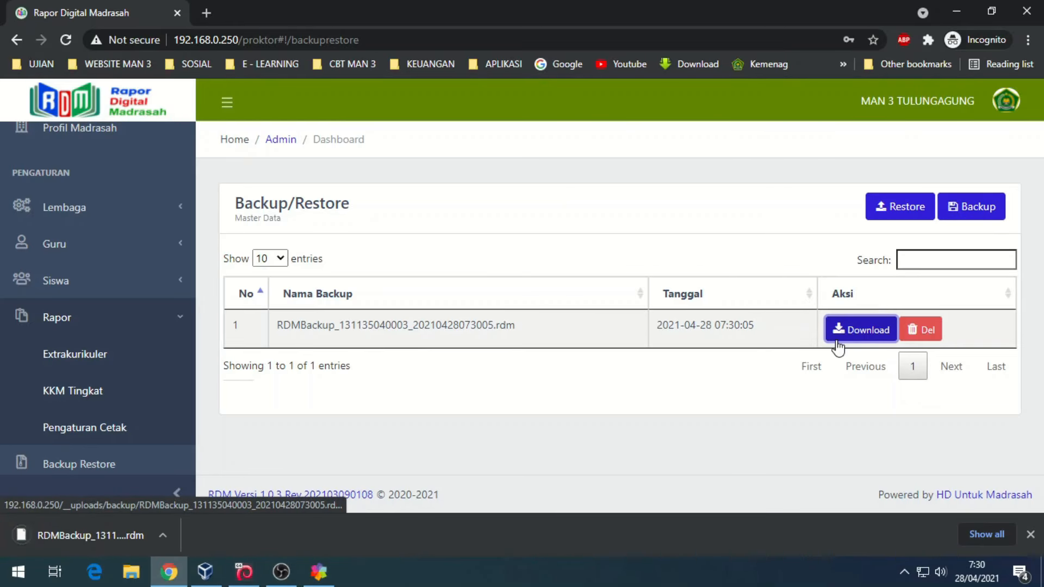
click(162, 533)
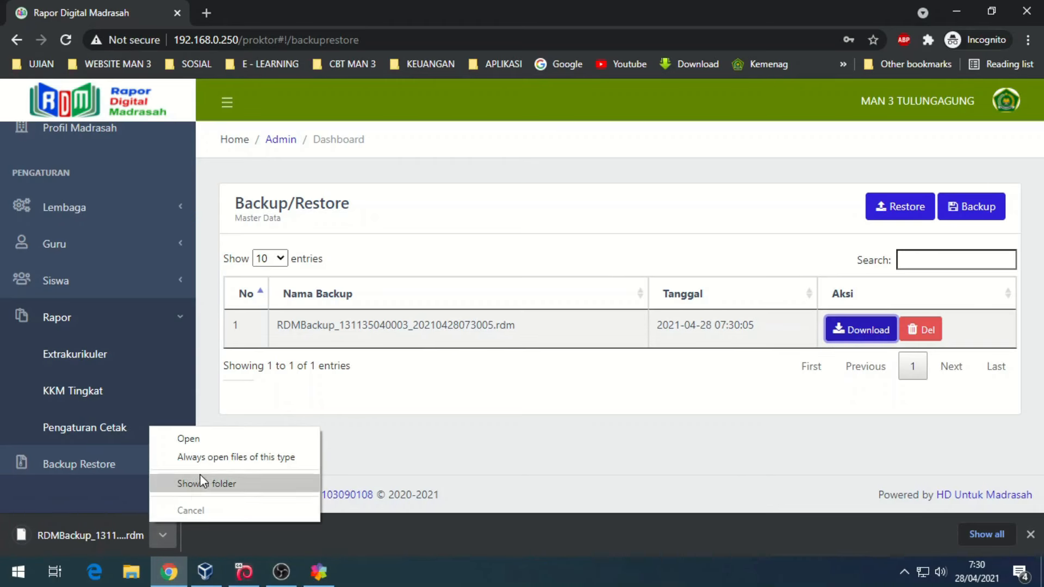
click(209, 487)
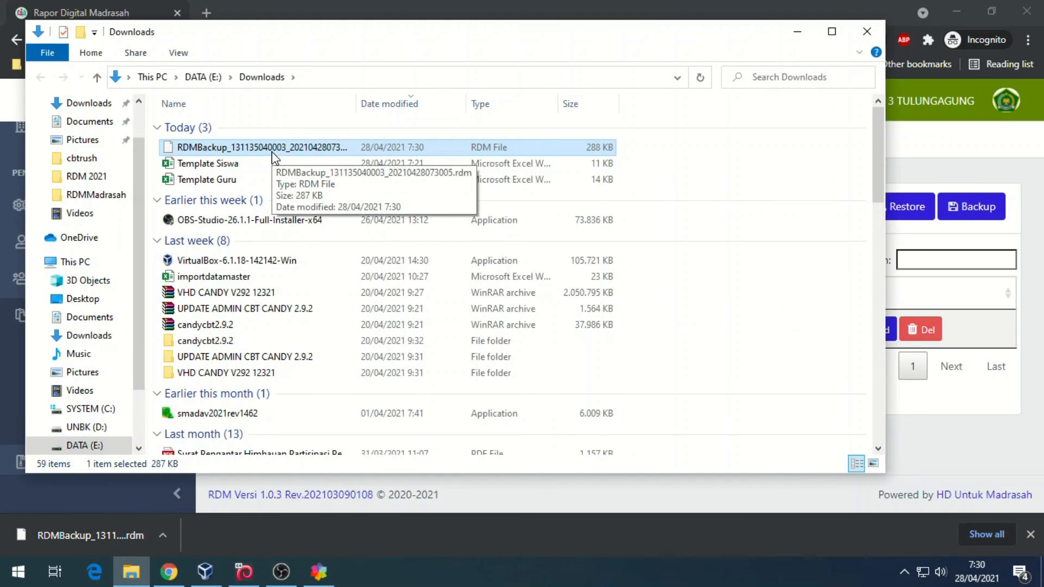
click(797, 31)
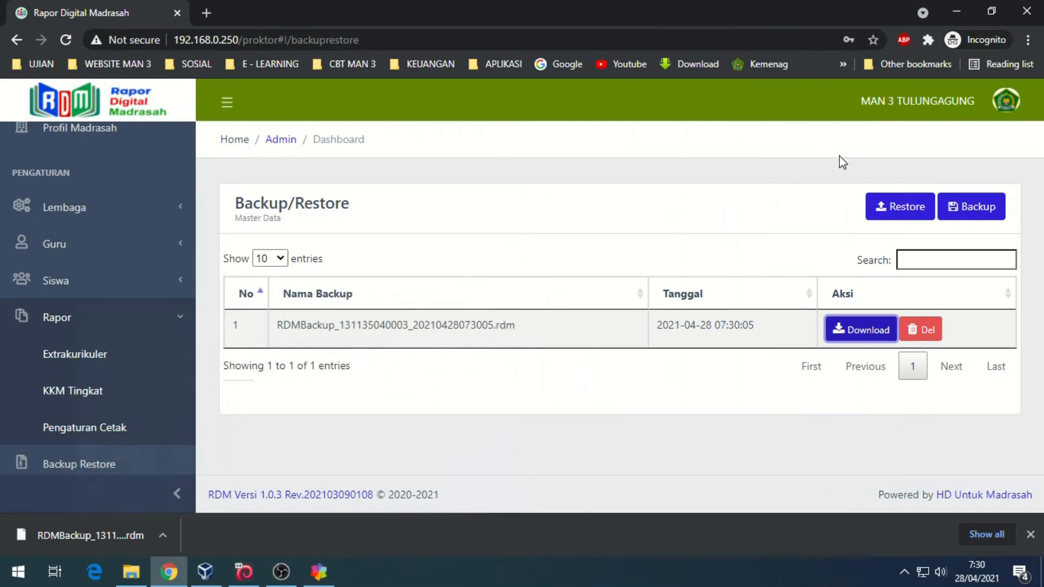
- Browse the Restore form to the downloaded backup file in the Downloads folder
click(890, 208)
click(521, 216)
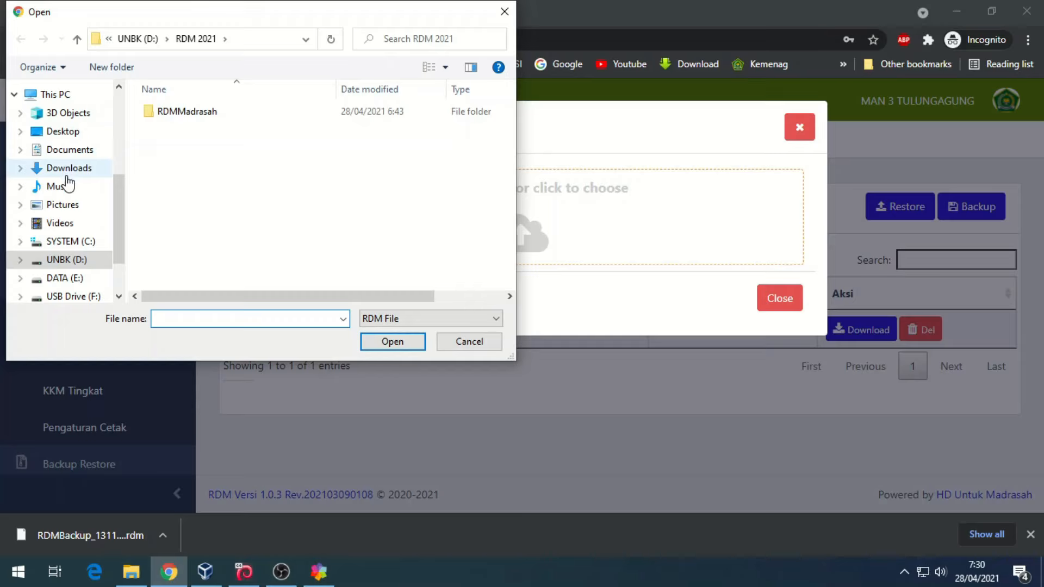
click(68, 168)
click(181, 135)
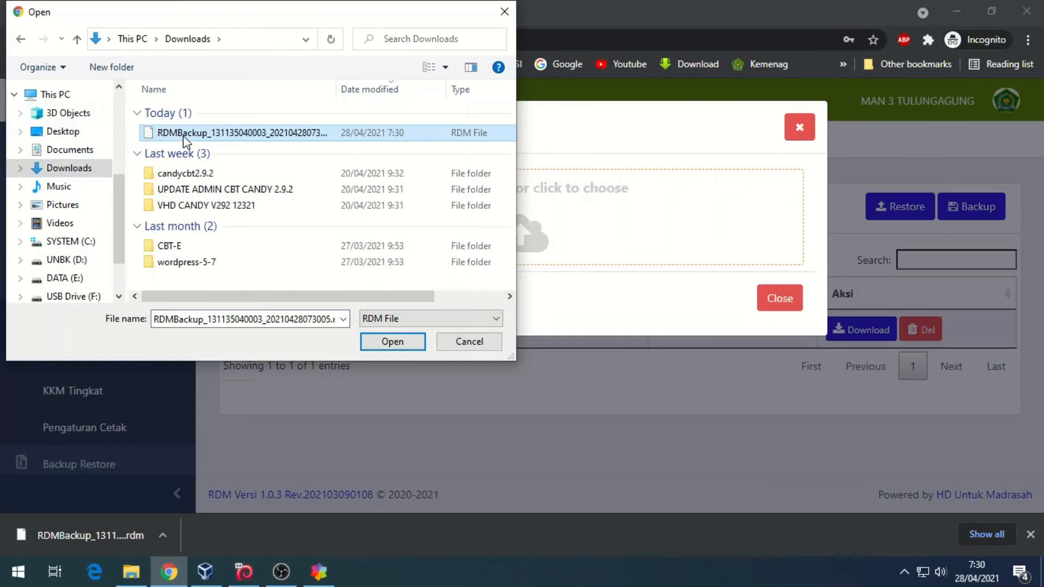
- Abandon the restore without choosing a file, close the form, and dismiss Chrome's downloads bar
click(444, 351)
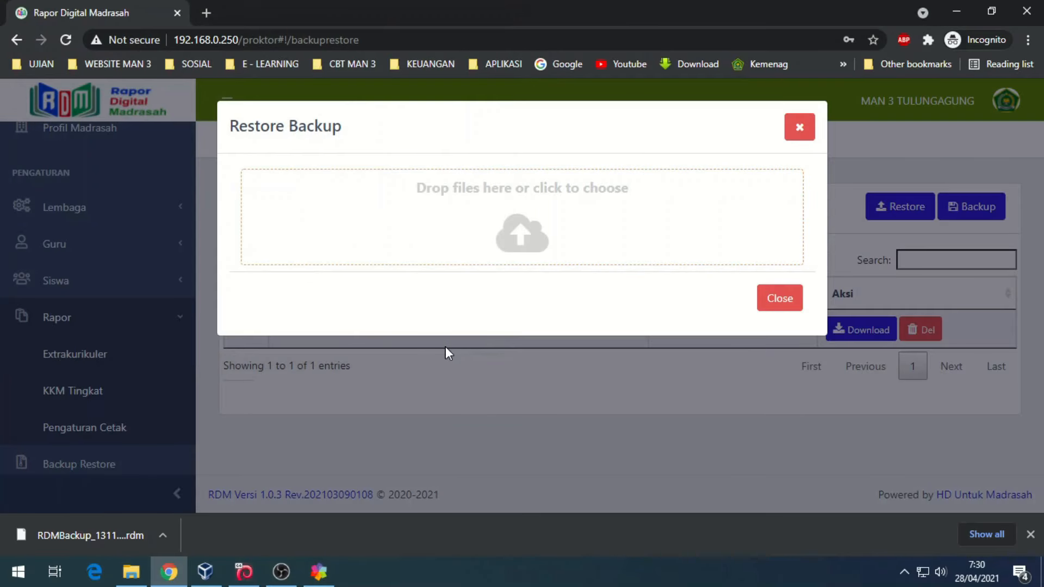
click(778, 298)
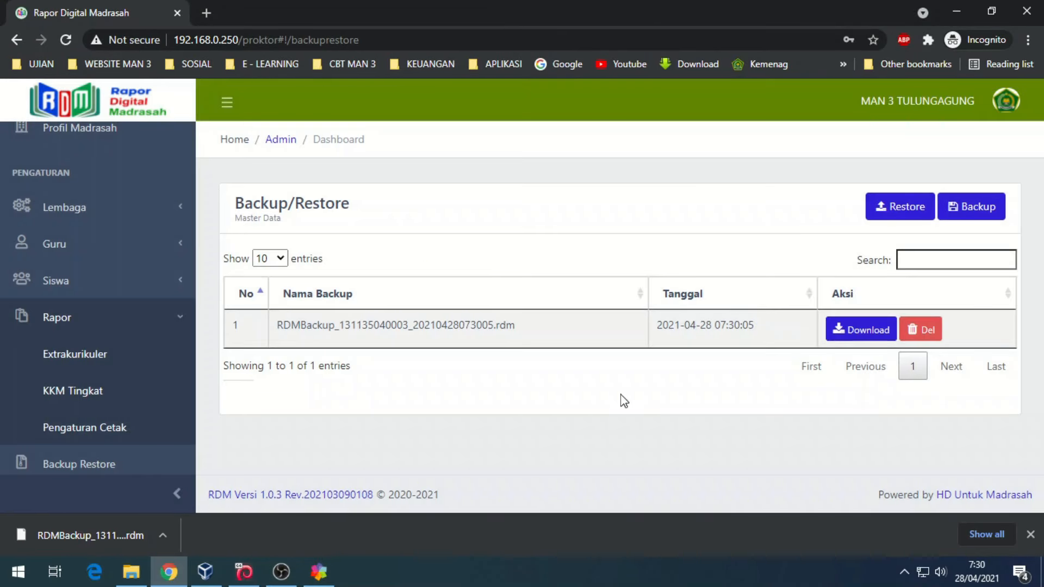
click(1031, 535)
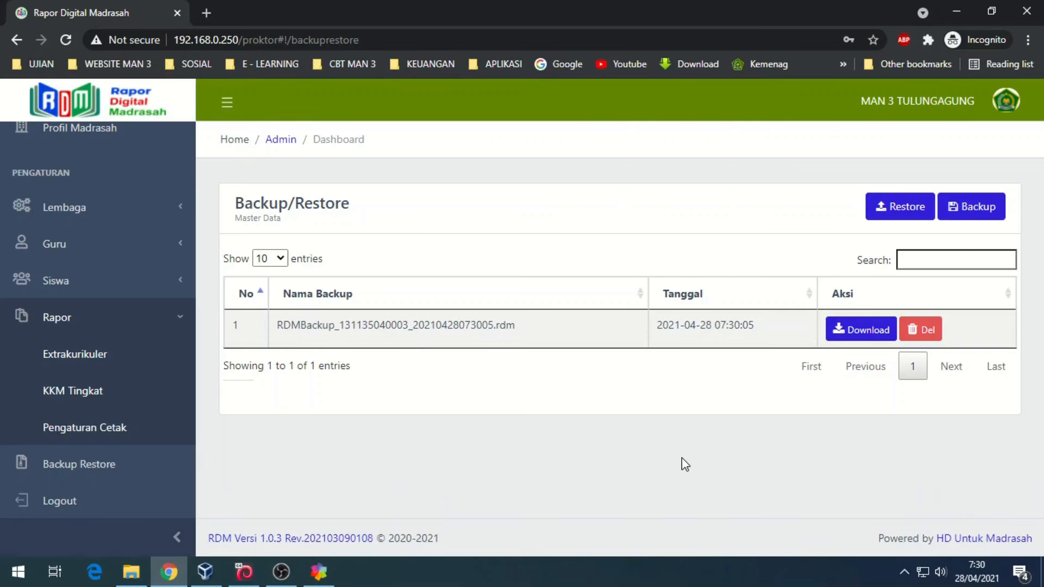